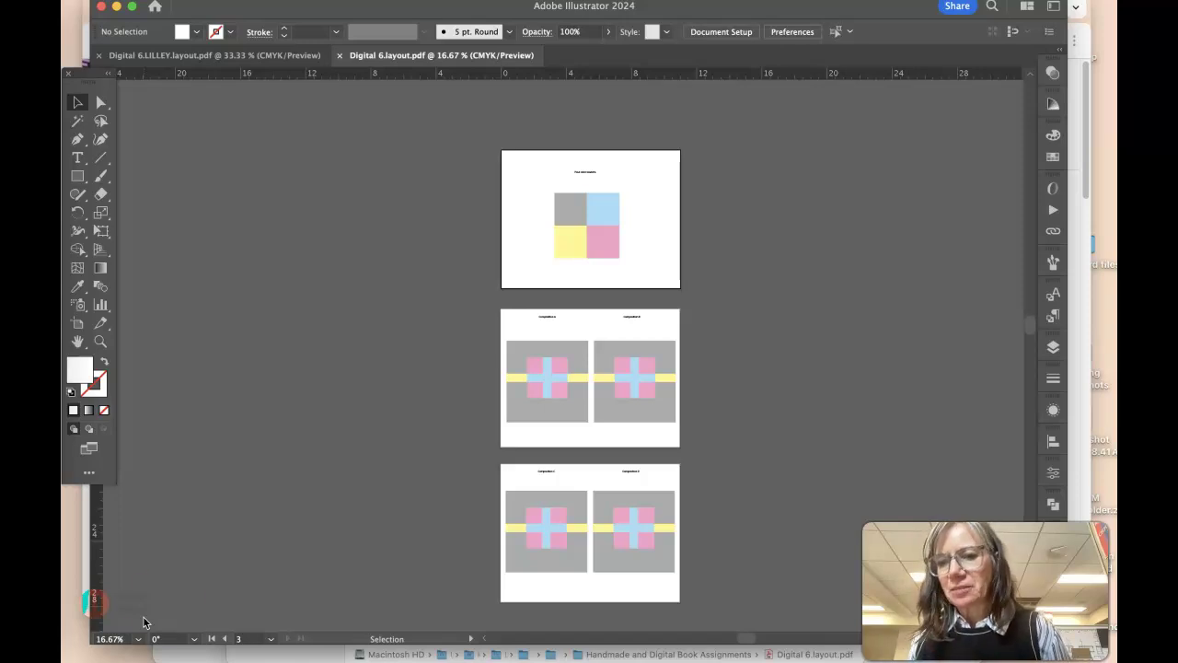
Open the File menu with Digital 6.layout.pdf on screen to reach Open…
click(166, 605)
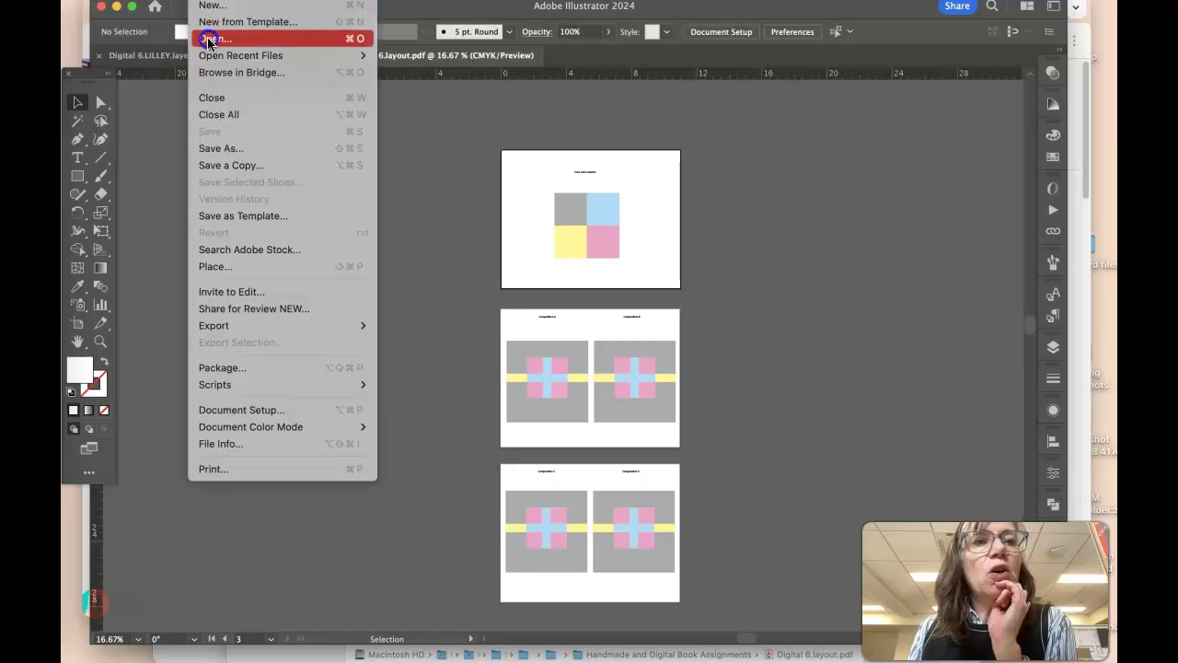
click(210, 40)
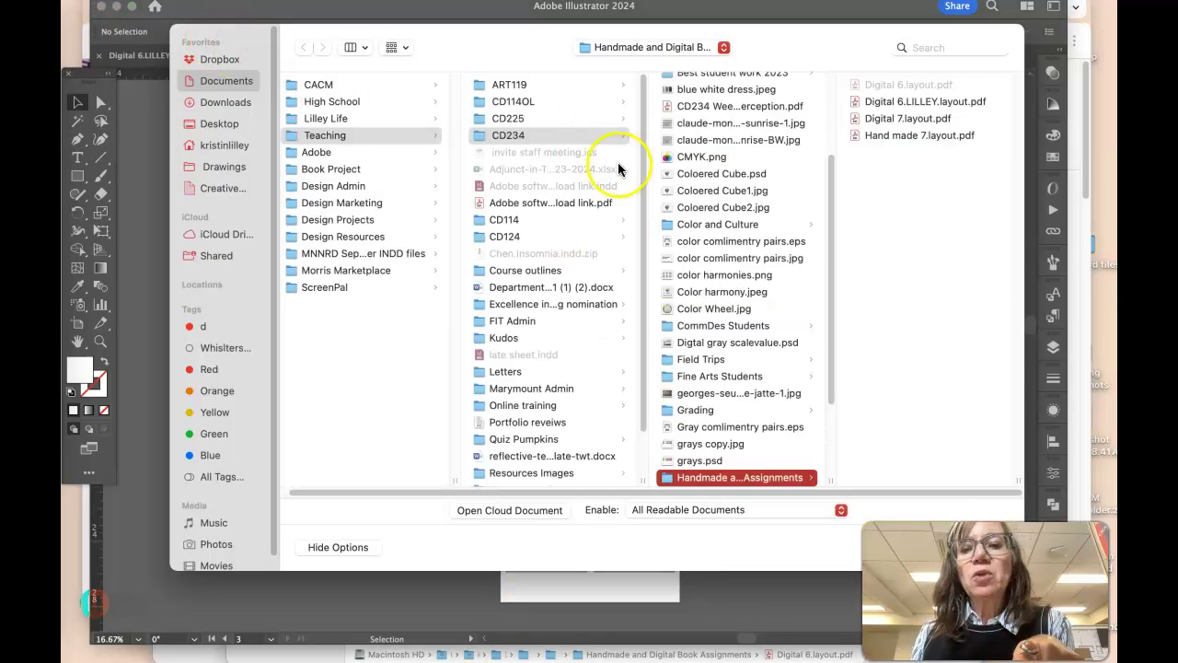
click(879, 87)
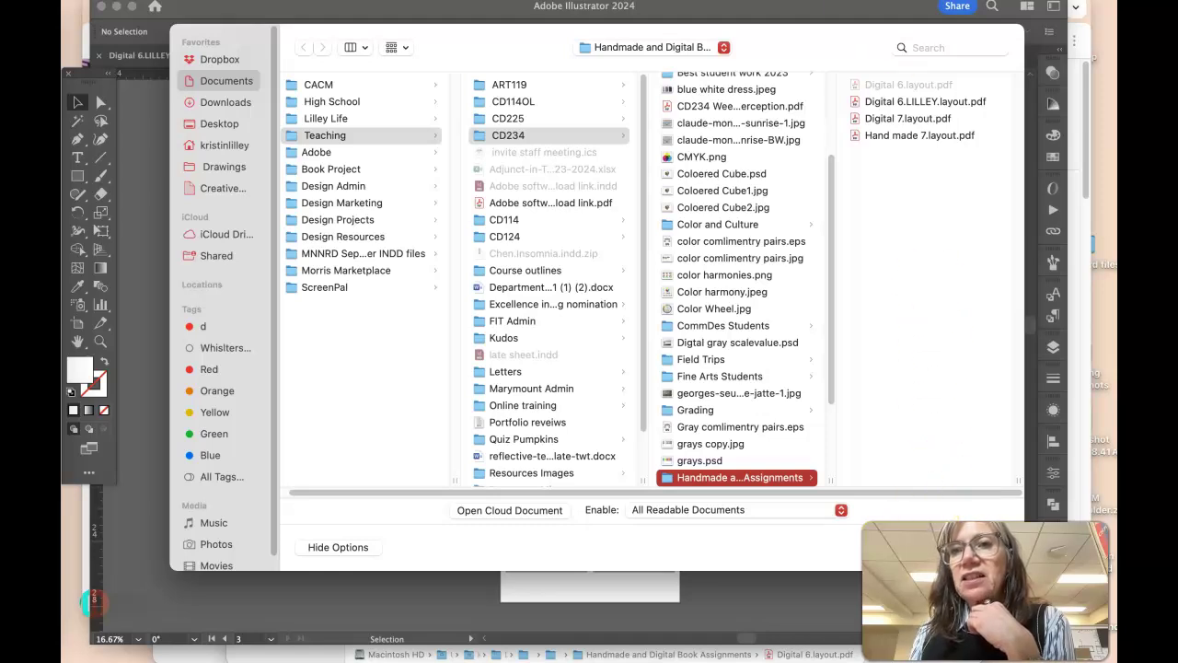
drag(868, 37, 736, 23)
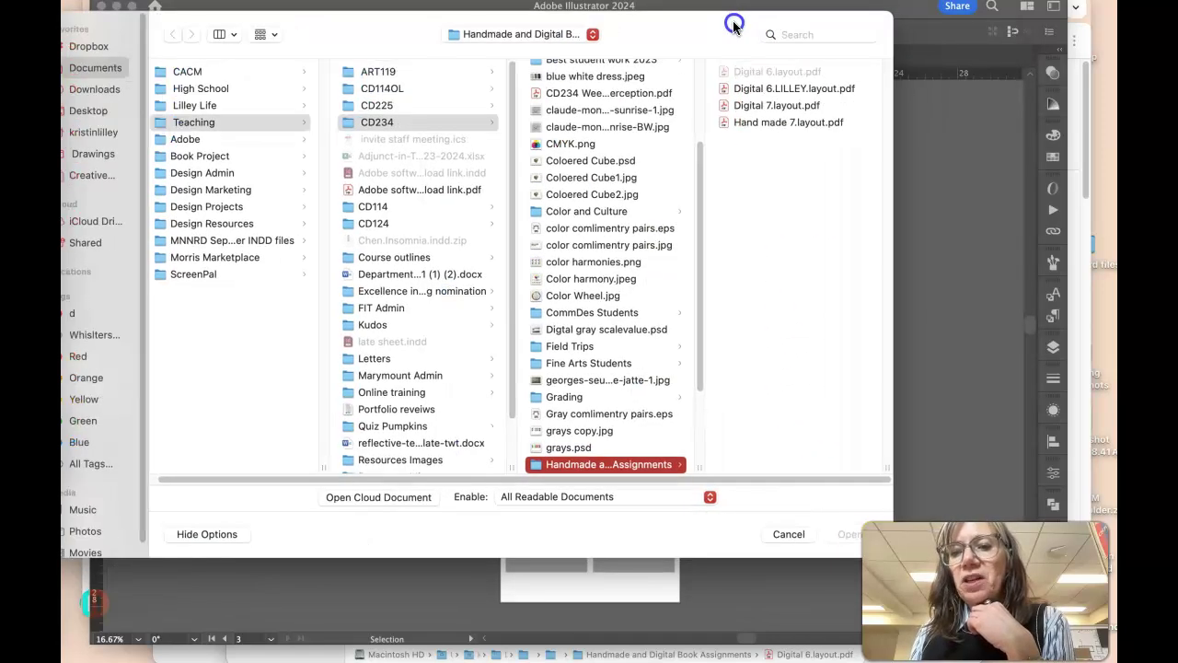
click(783, 387)
click(789, 534)
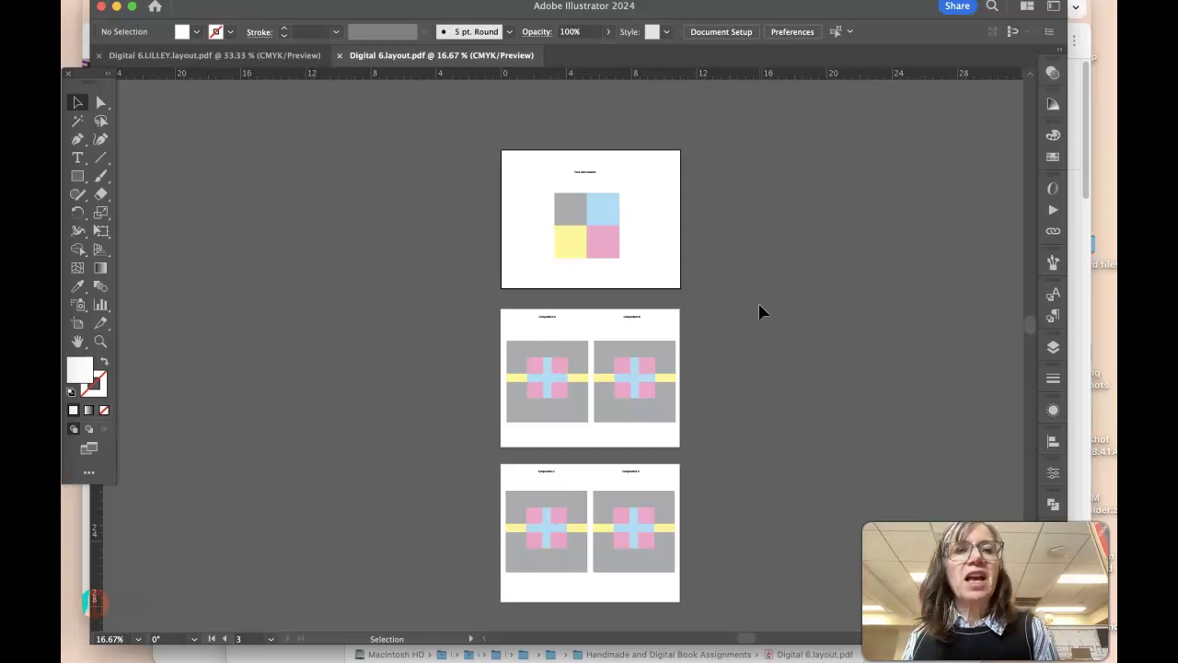
click(748, 254)
click(207, 0)
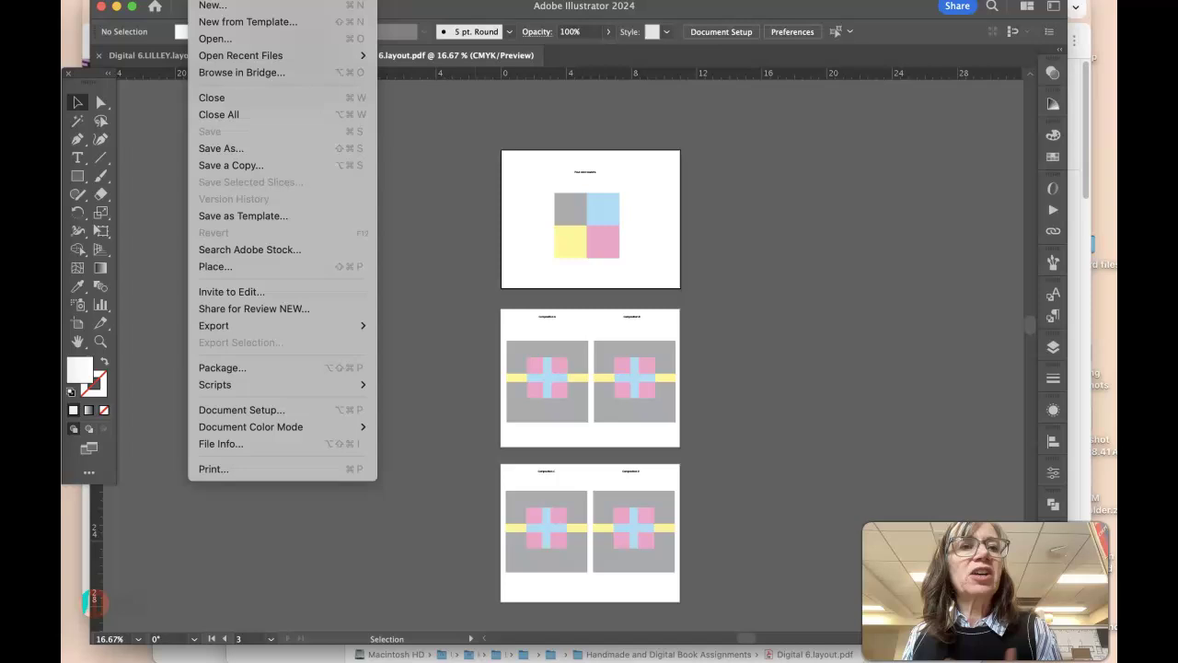
click(214, 39)
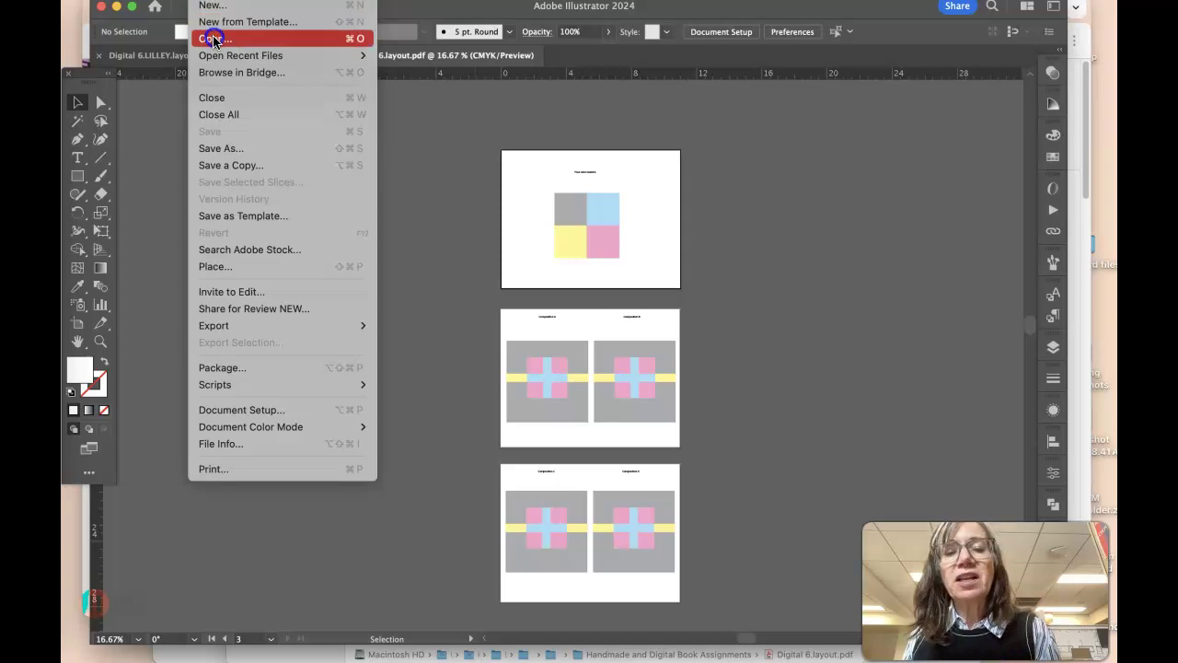
mouse_move(241, 1)
click(392, 81)
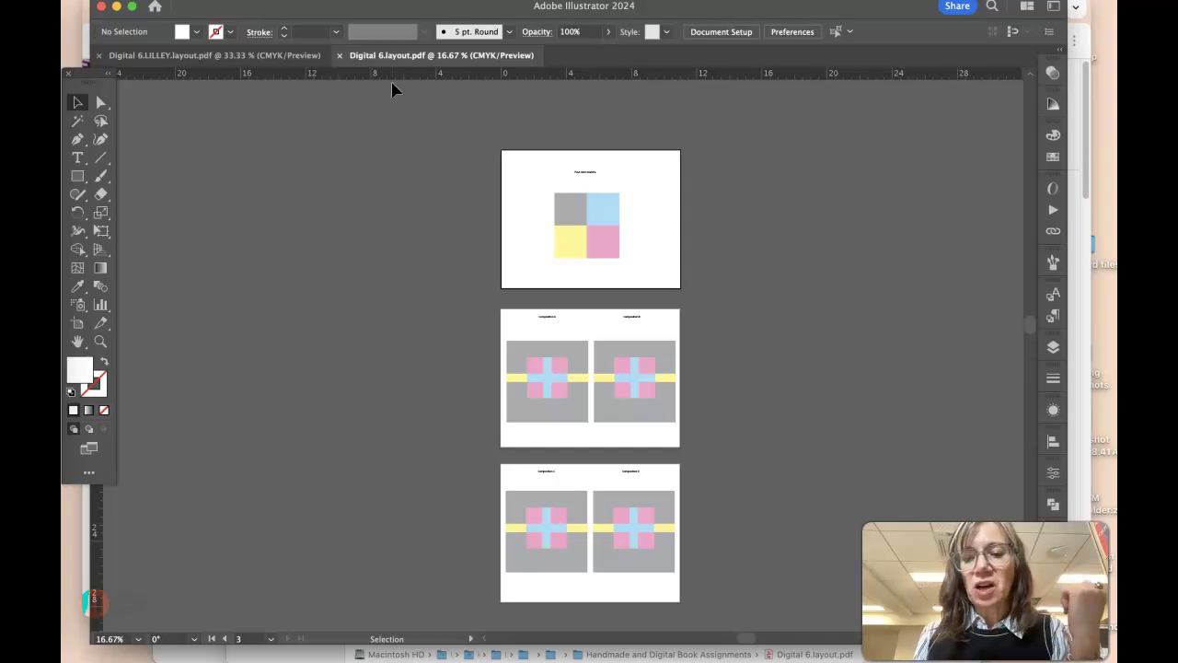
Zoom to 50% and select the light-blue square on the Four color swatches artboard
key(super+equal)
key(super+equal)
key(super+equal)
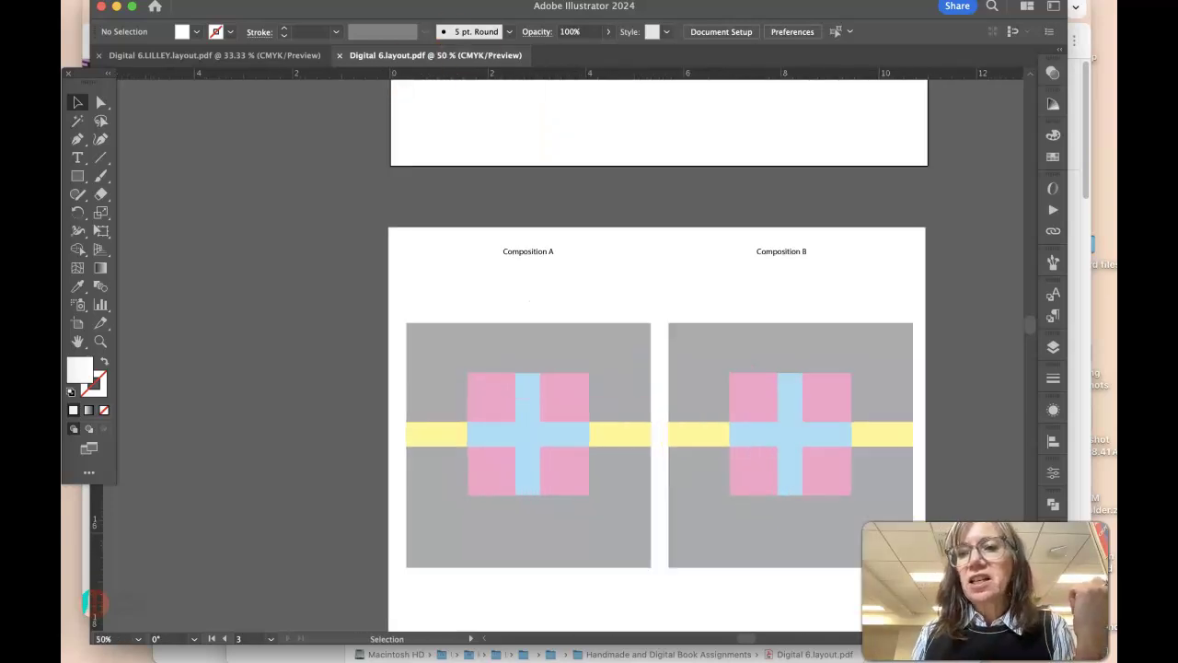
drag(1025, 318, 1023, 301)
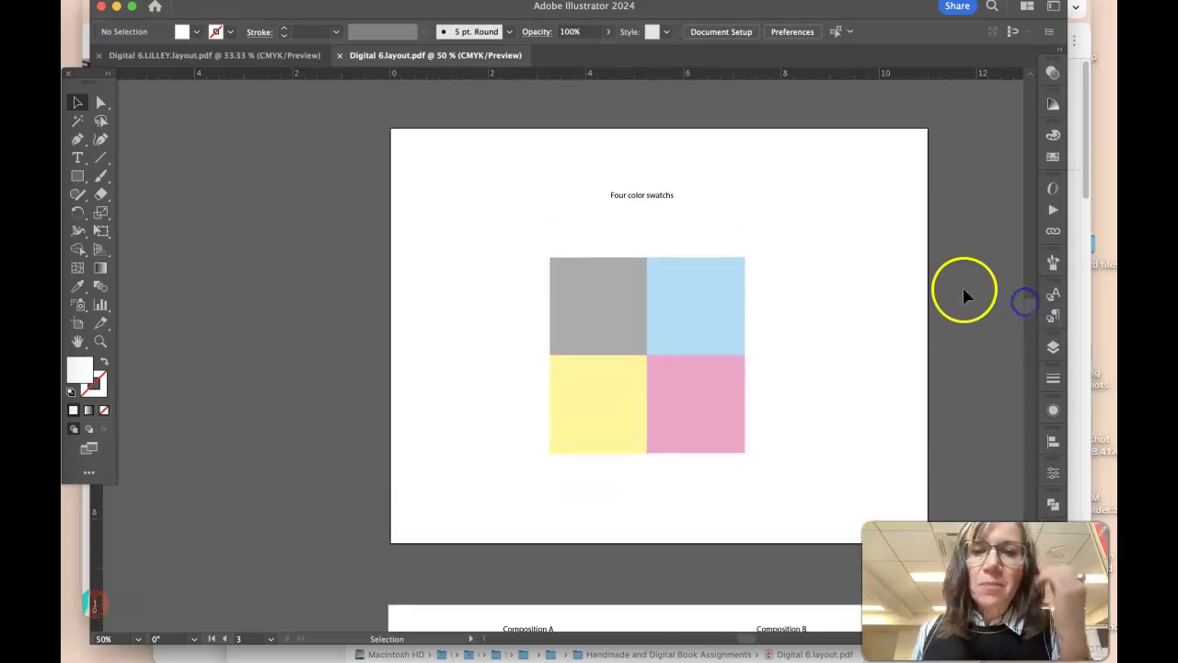
click(668, 299)
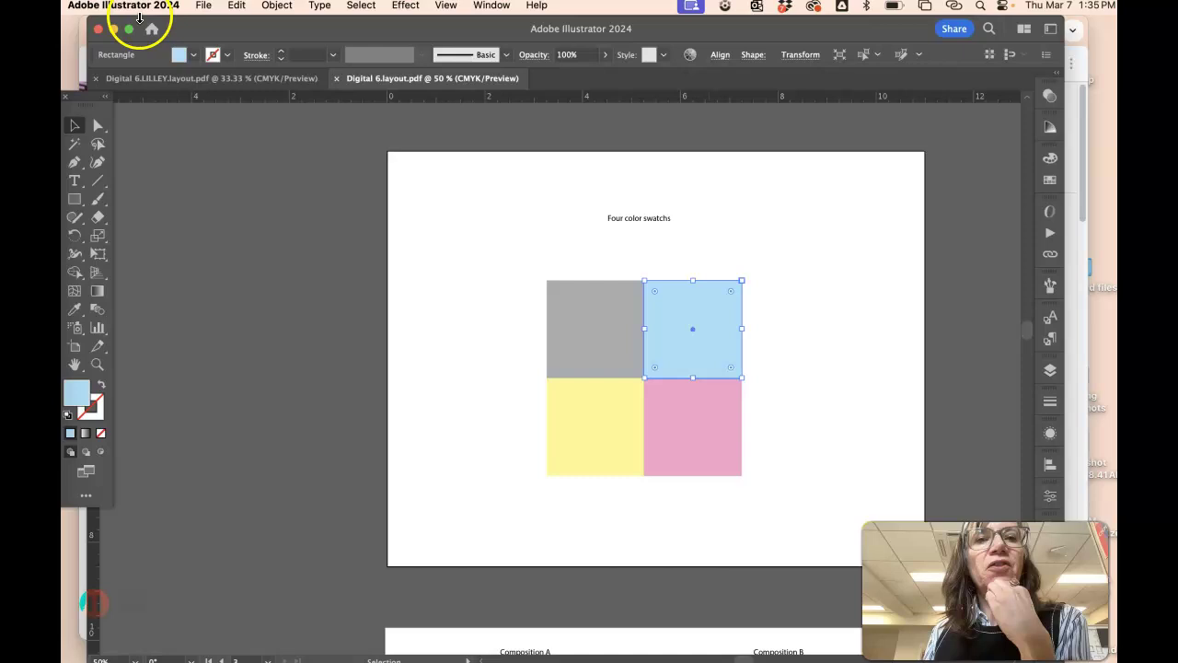
click(493, 7)
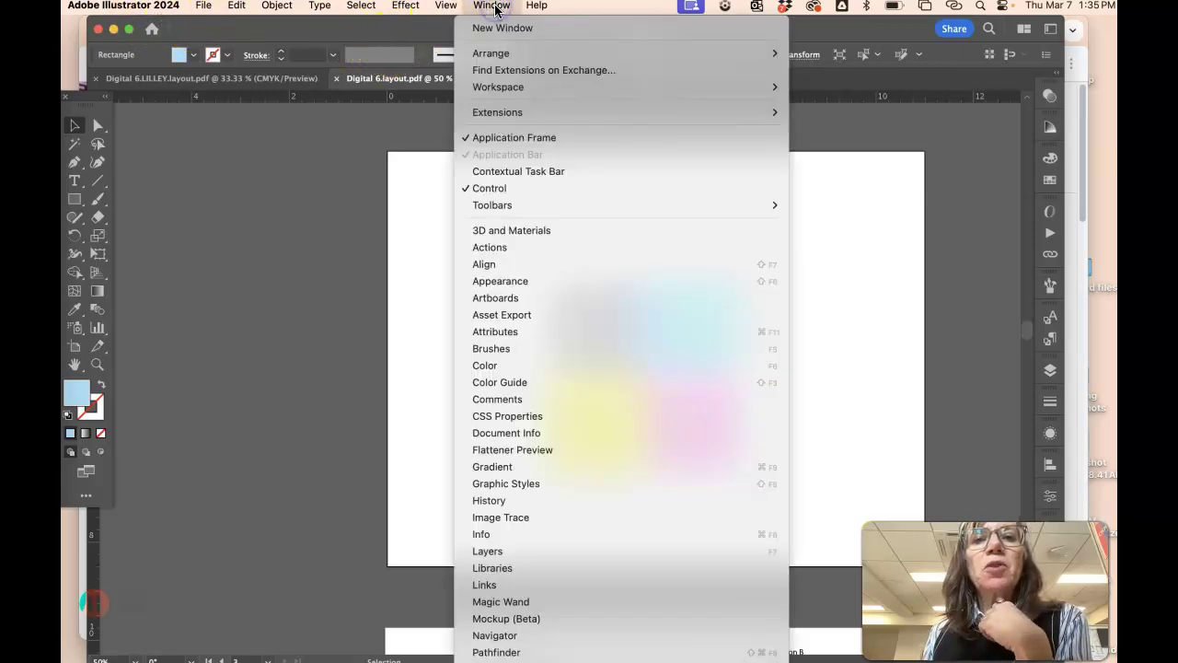
mouse_move(500, 83)
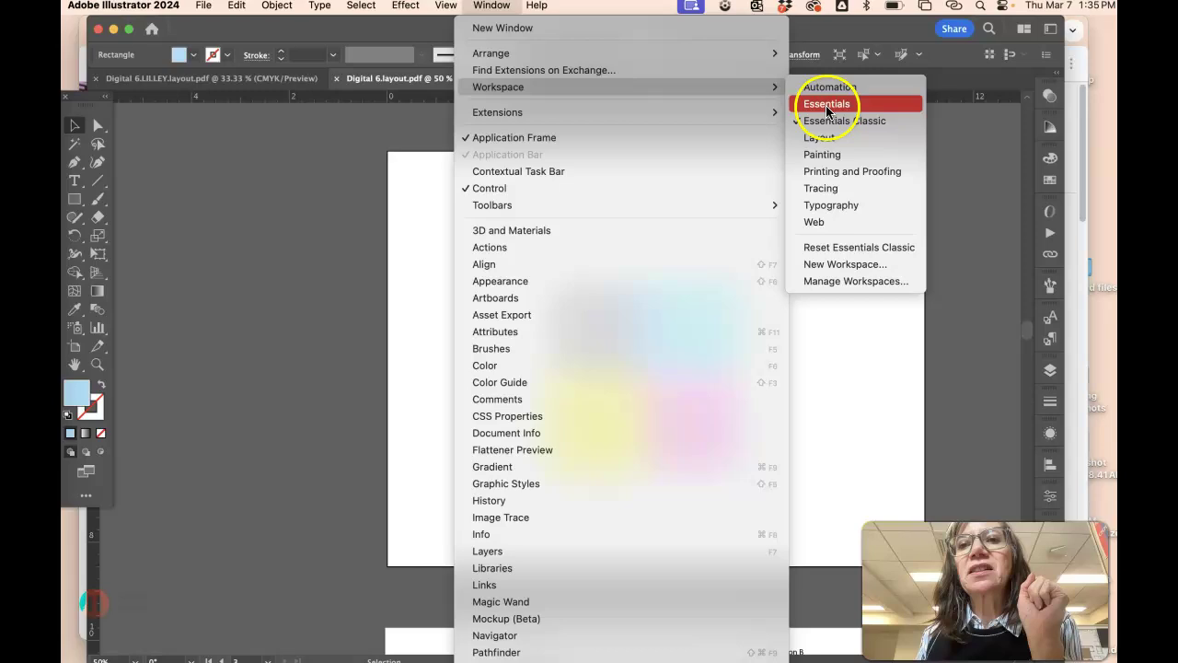
click(956, 148)
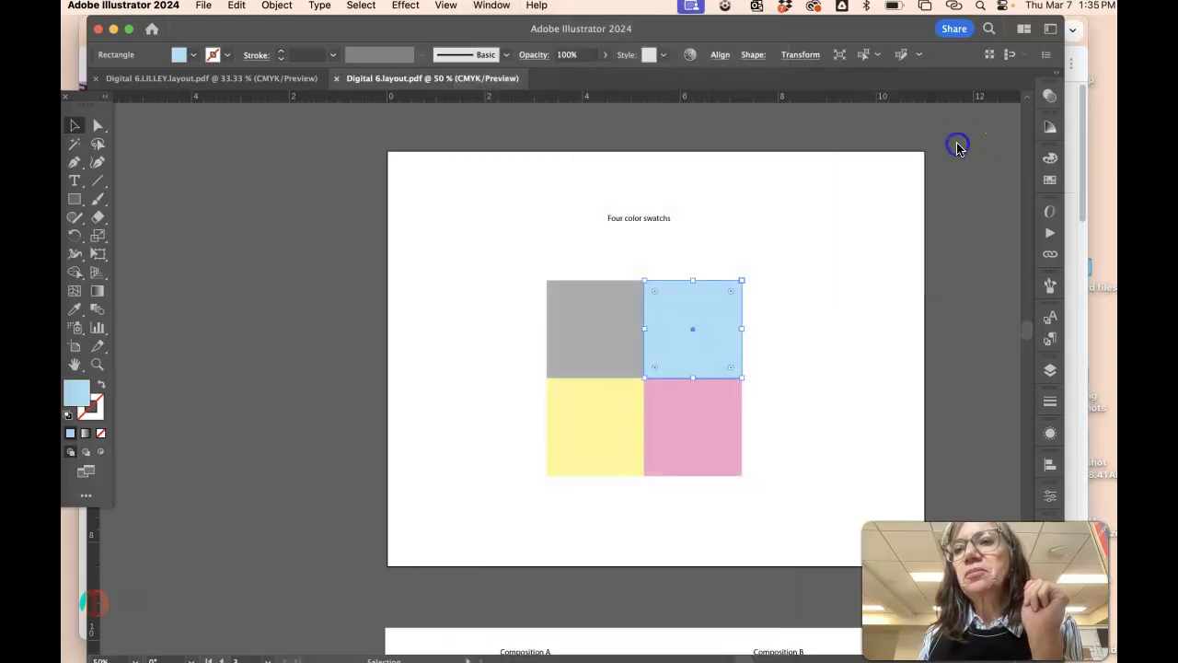
Open the Color panel and try the Grayscale colour model on the light-blue square
click(1050, 159)
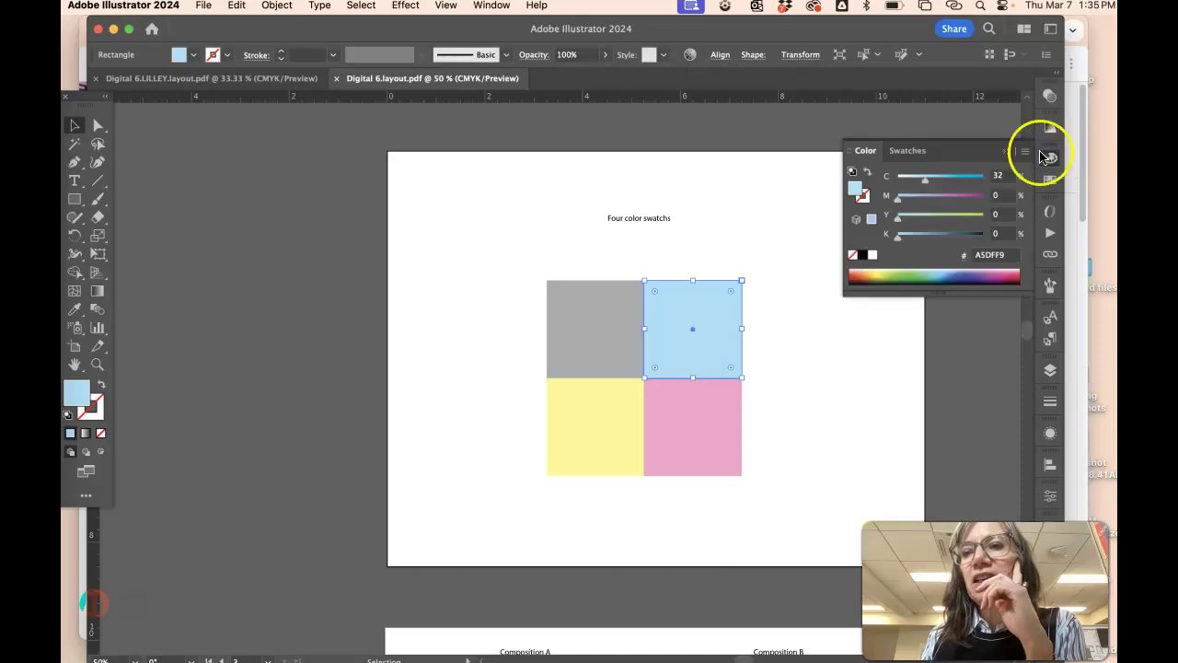
click(848, 155)
click(817, 287)
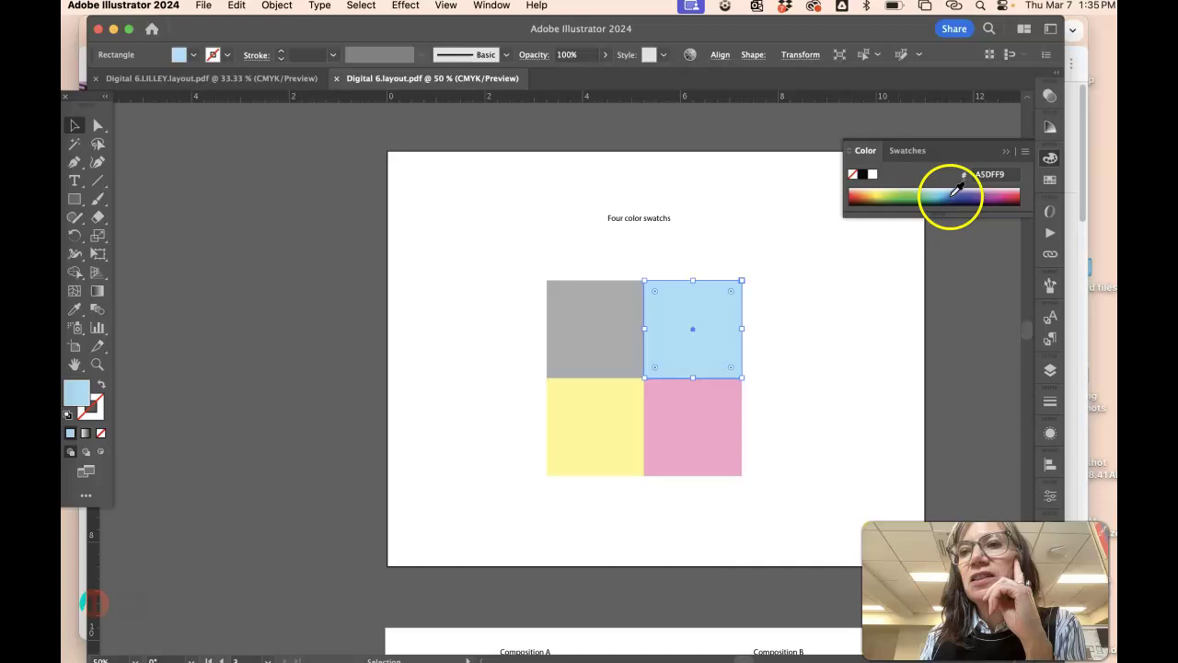
click(1023, 150)
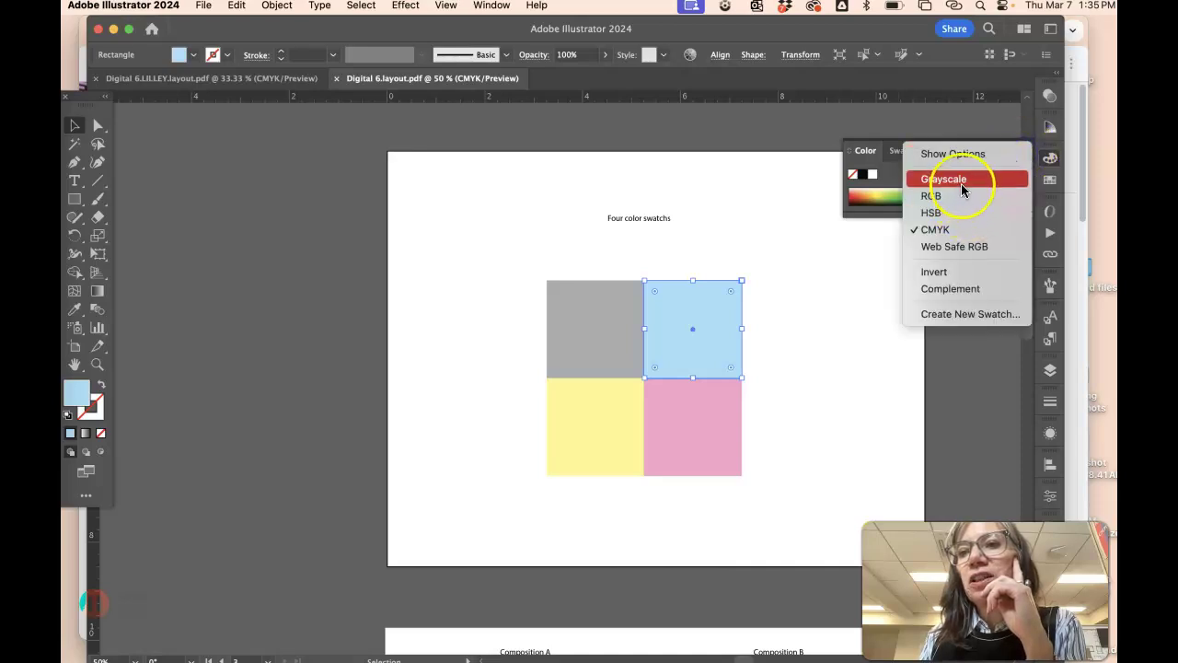
click(962, 182)
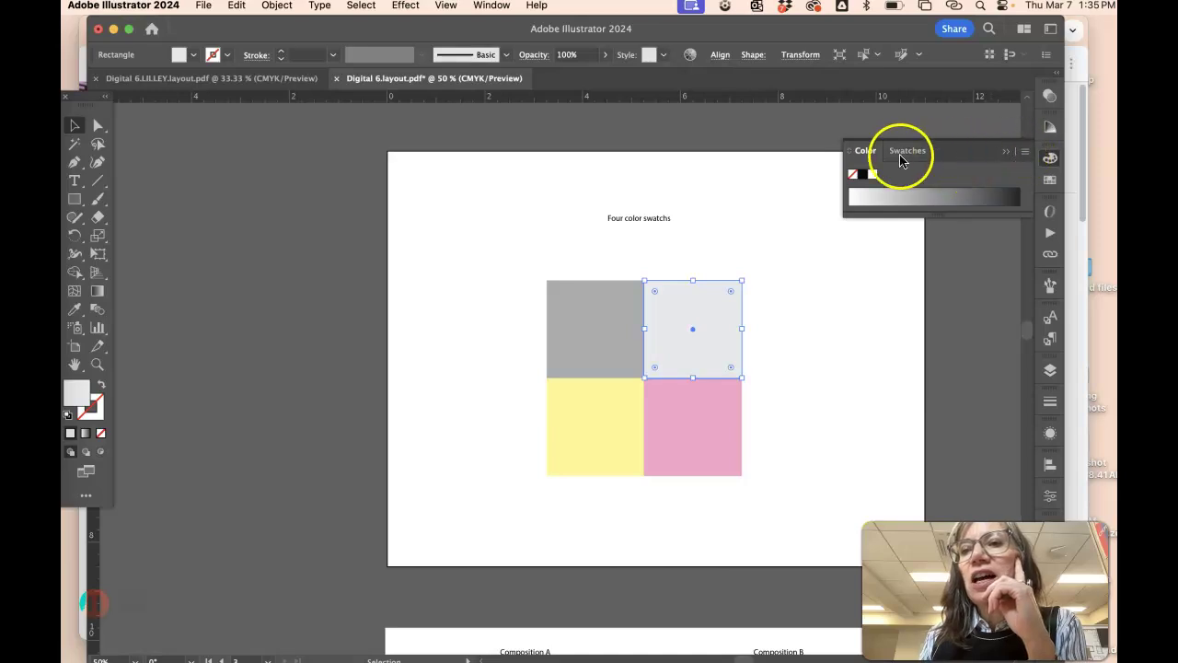
click(848, 154)
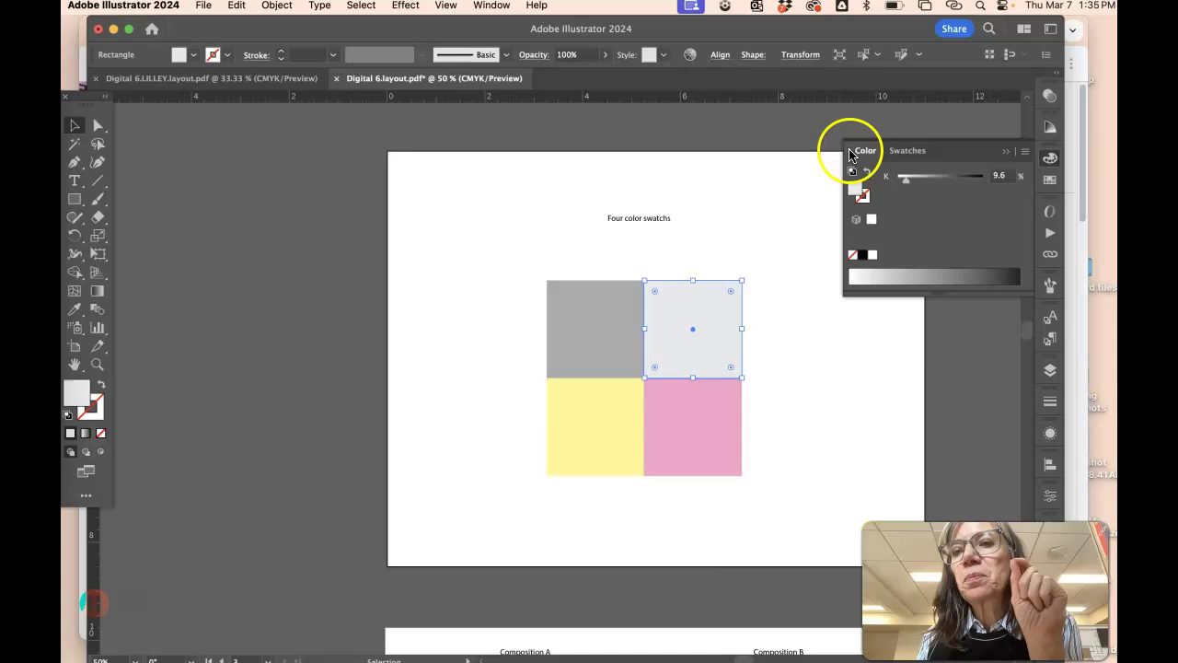
click(850, 154)
Return the Color panel to CMYK with all sliders shown (C 32, M 0, Y 0, K 0)
click(850, 155)
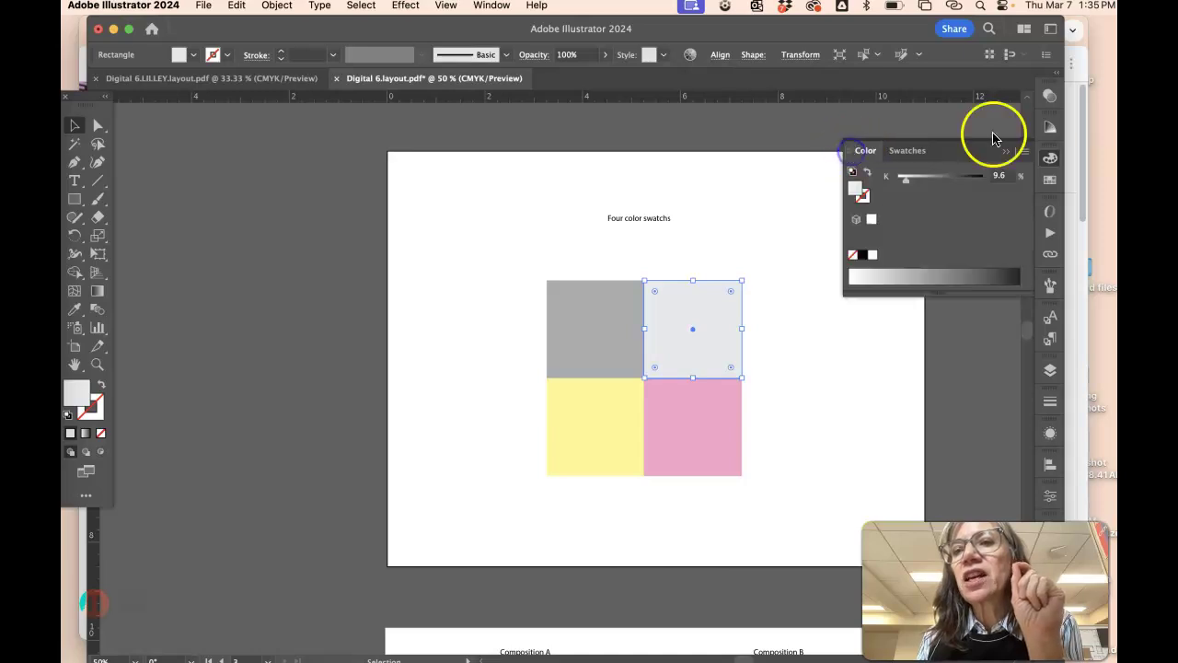
click(1024, 151)
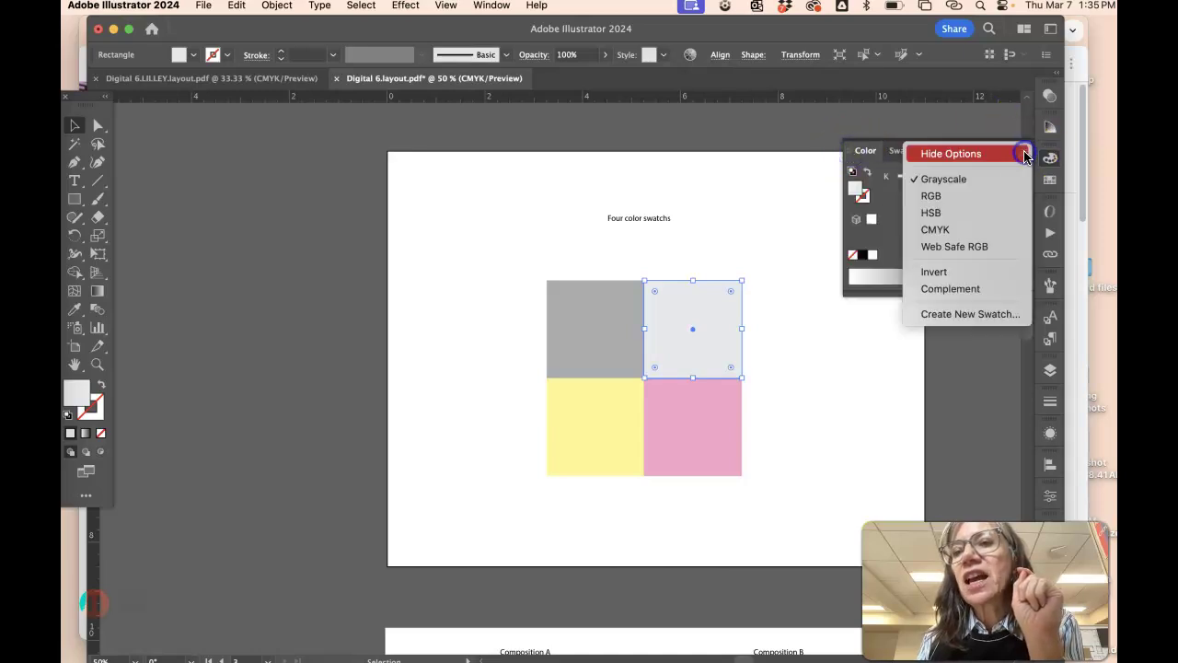
click(998, 233)
click(1024, 154)
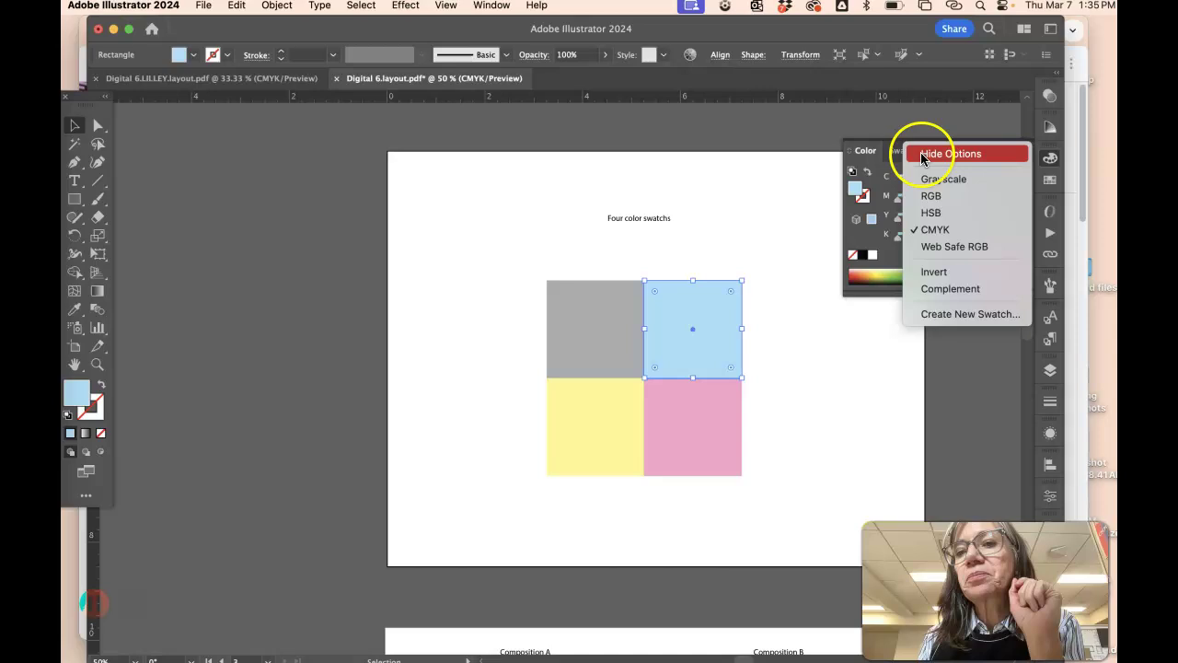
click(849, 157)
click(850, 157)
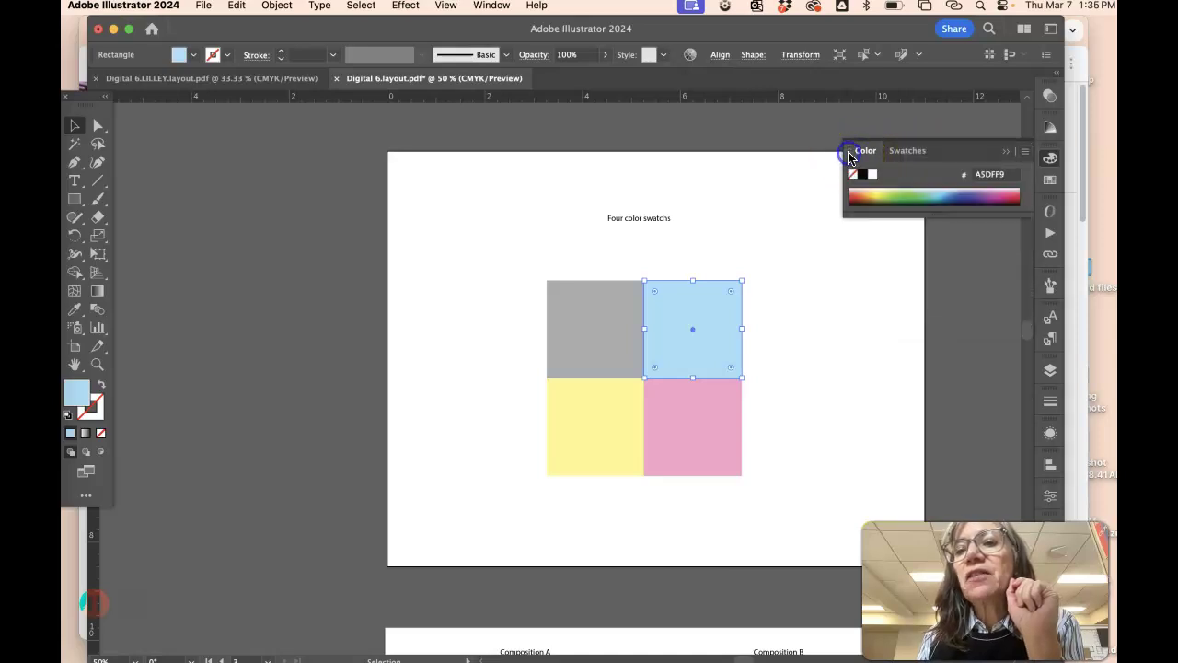
click(850, 157)
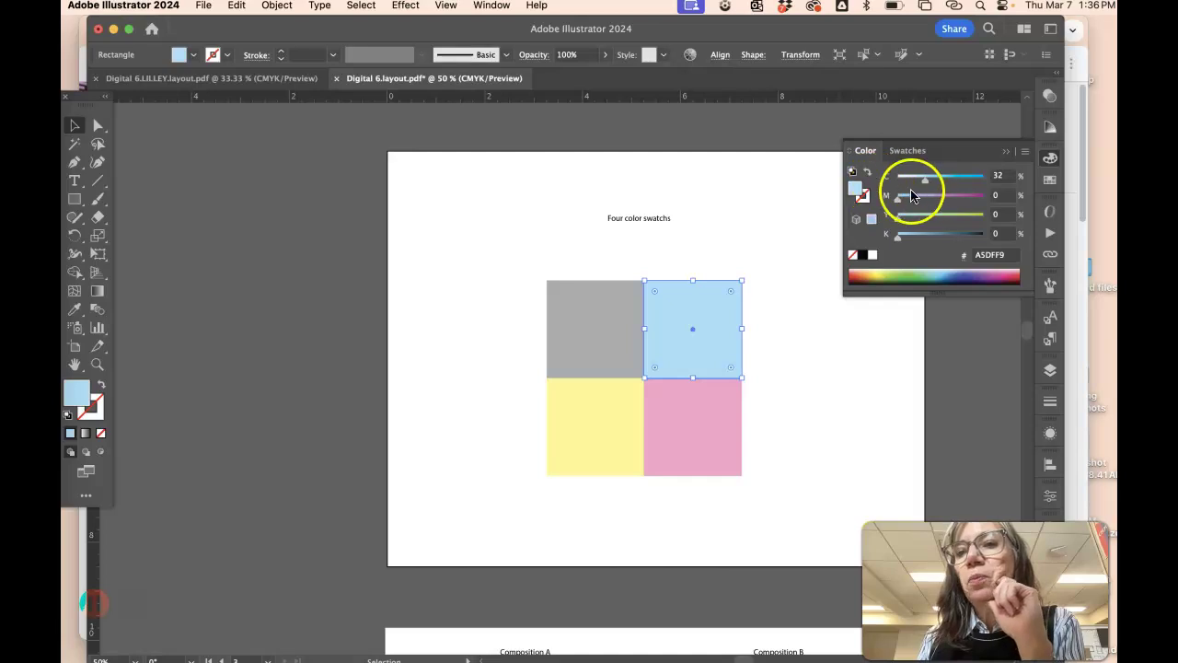
Adjust the CMYK sliders to turn the light-blue square a dark greyish plum
drag(925, 184, 965, 196)
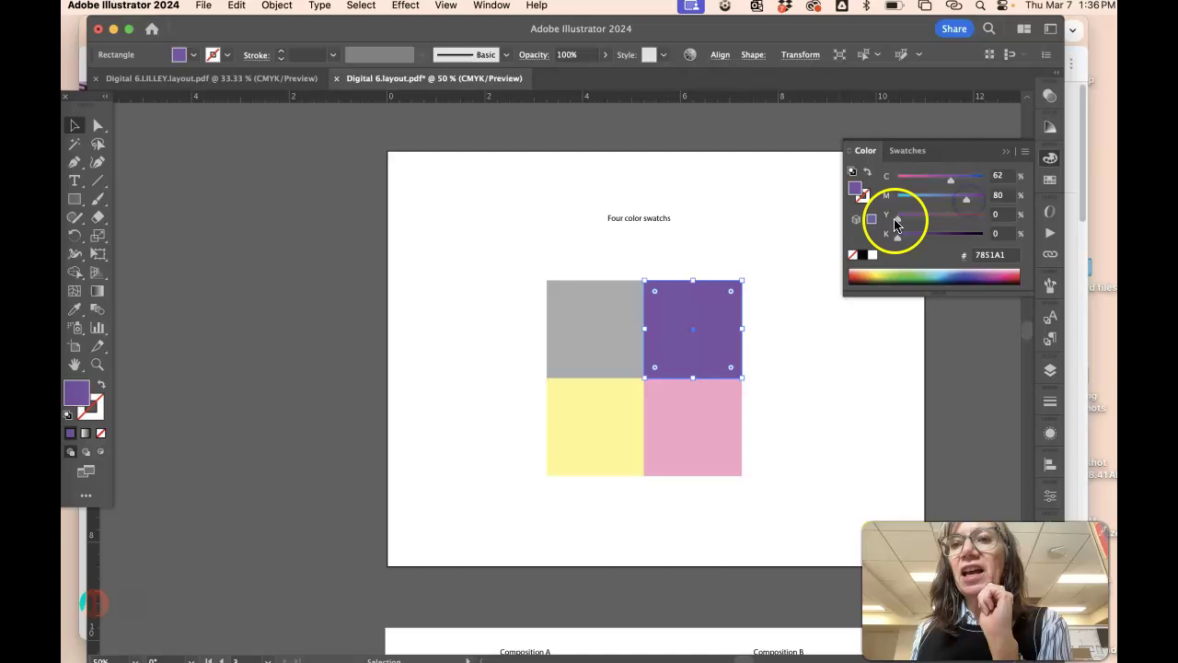
drag(897, 218, 917, 239)
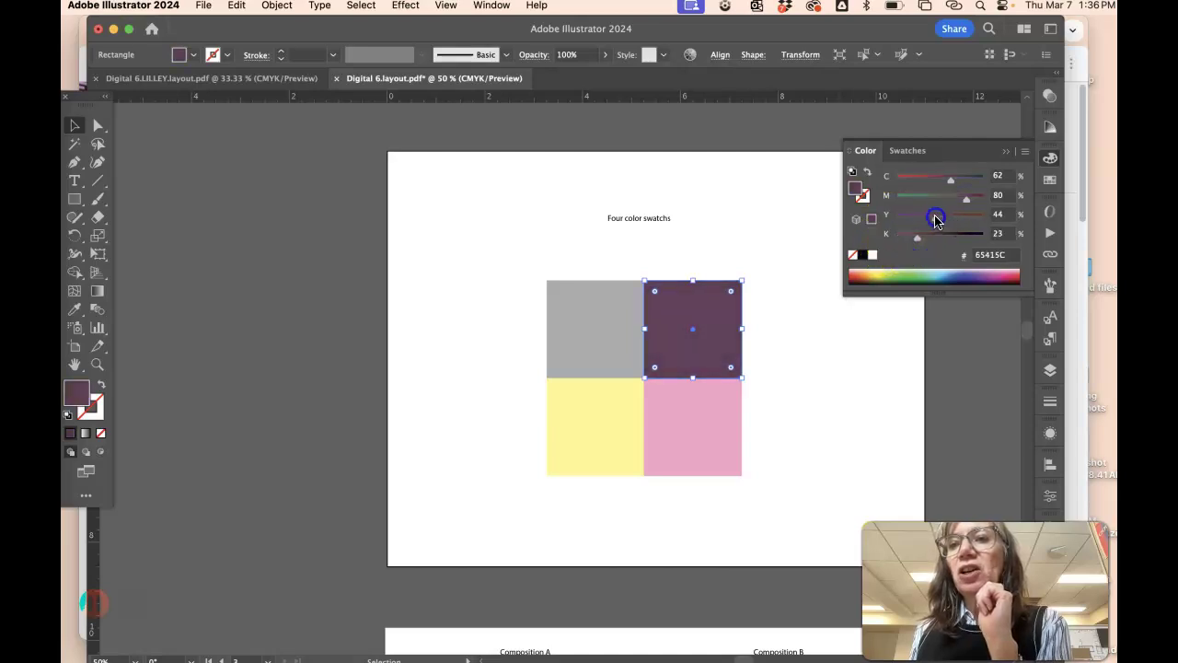
mouse_move(968, 202)
mouse_down()
mouse_move(951, 202)
mouse_move(968, 196)
mouse_up()
Recolour the grey square olive green, ending at C 38, M 10, Y 77, K 30
click(607, 315)
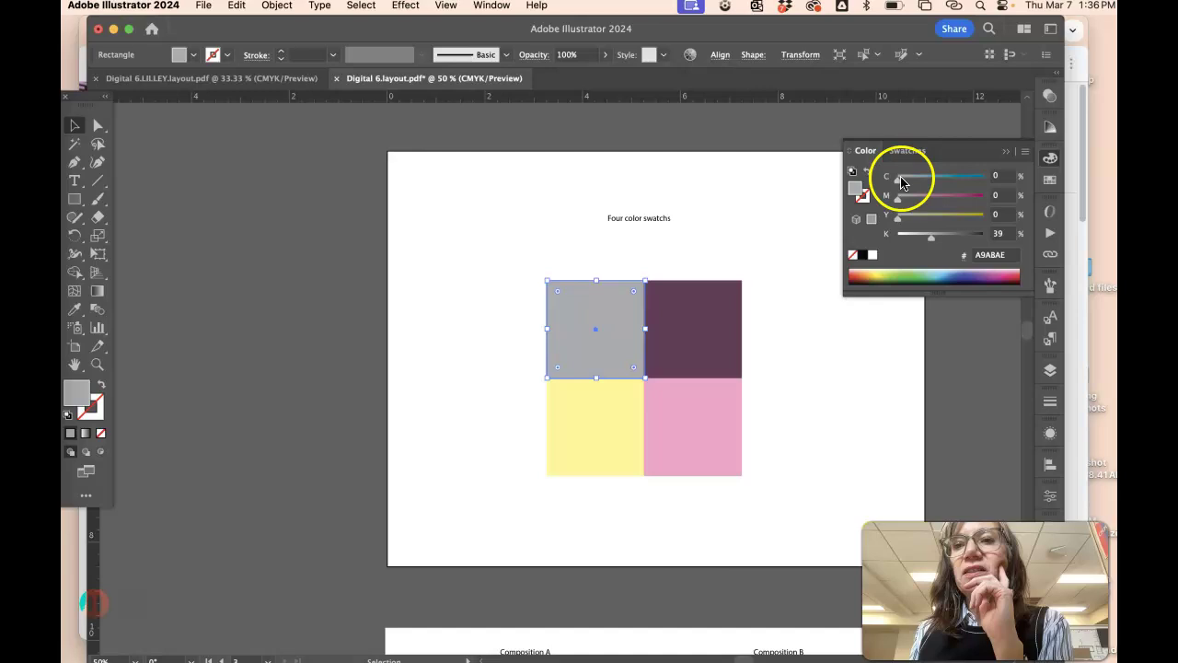
drag(900, 177, 958, 196)
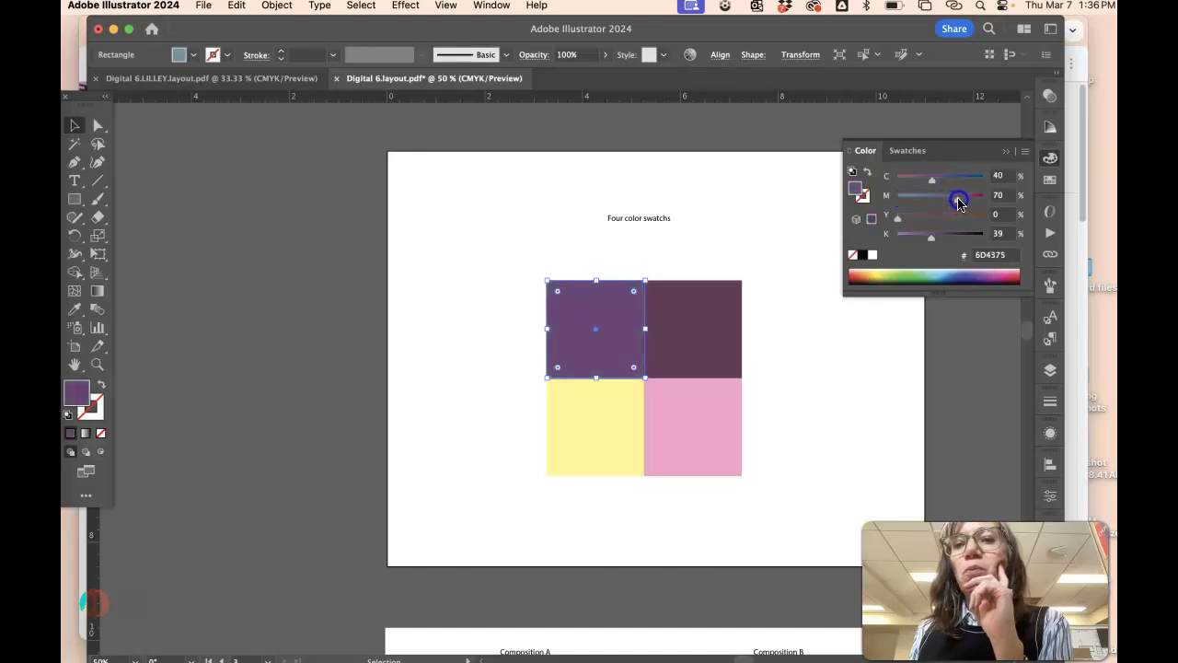
drag(897, 219, 922, 241)
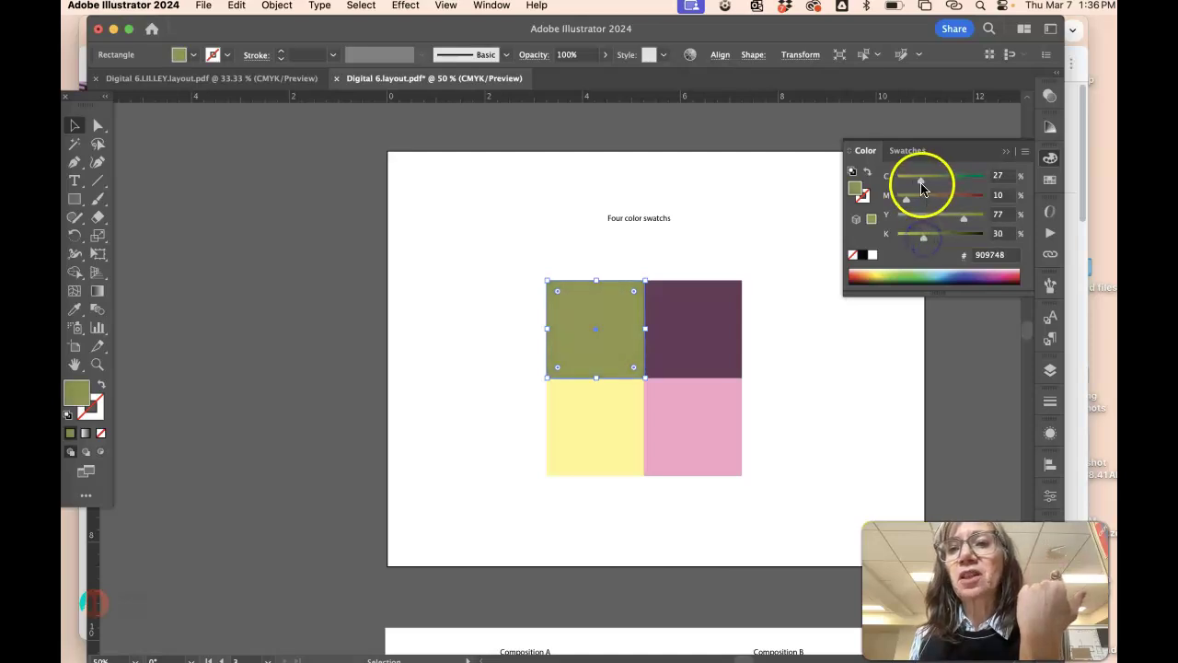
drag(916, 186, 929, 184)
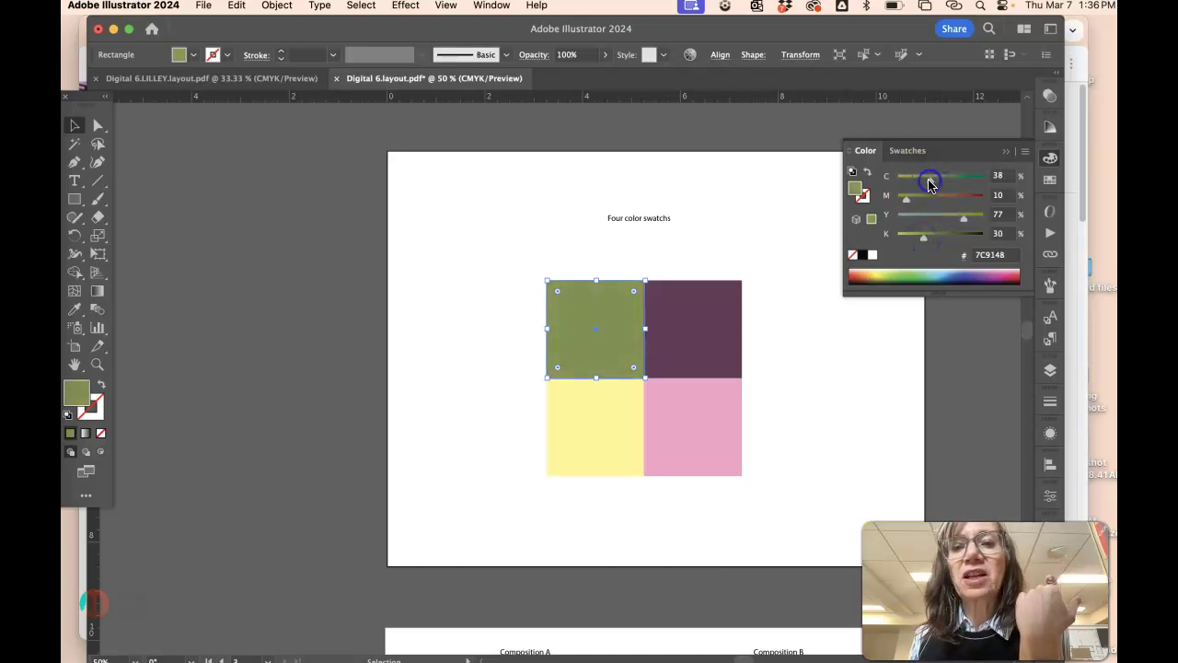
Tint the yellow square peach and turn the pink square a muted grey-blue
click(610, 416)
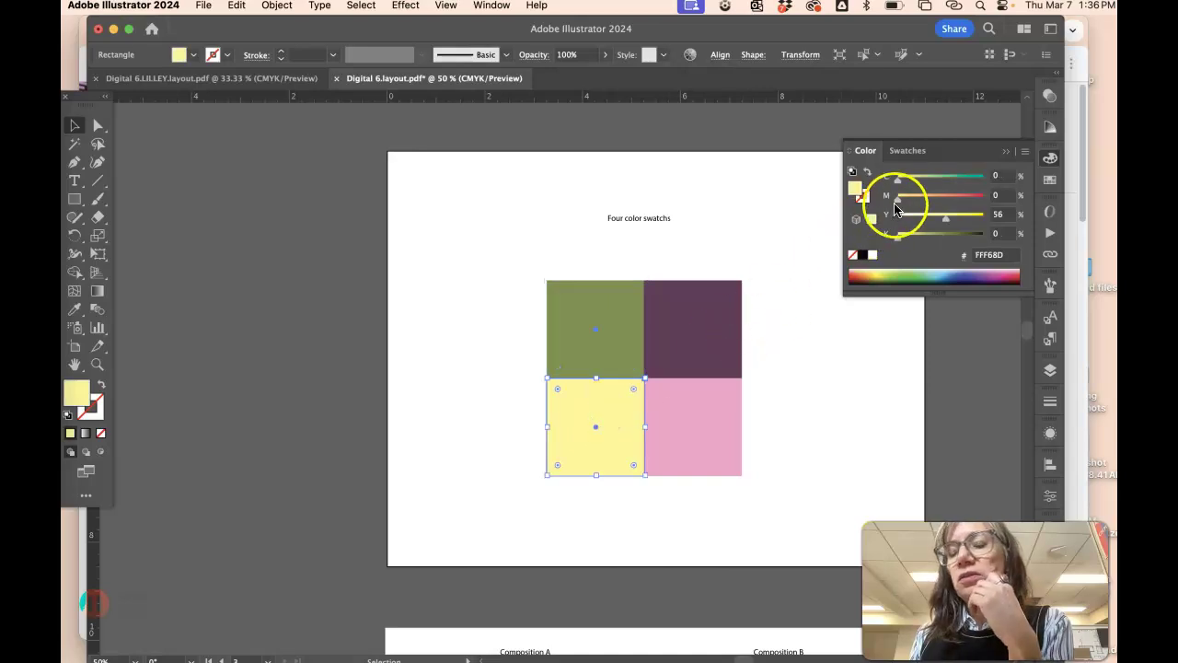
drag(897, 197, 932, 201)
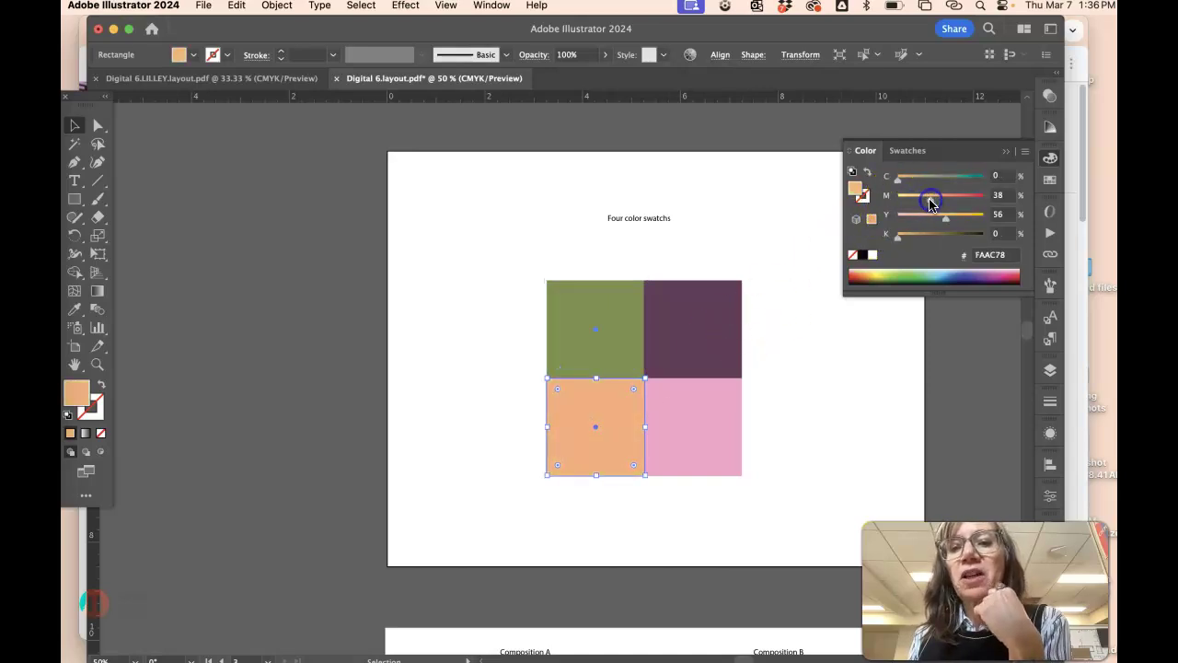
click(709, 402)
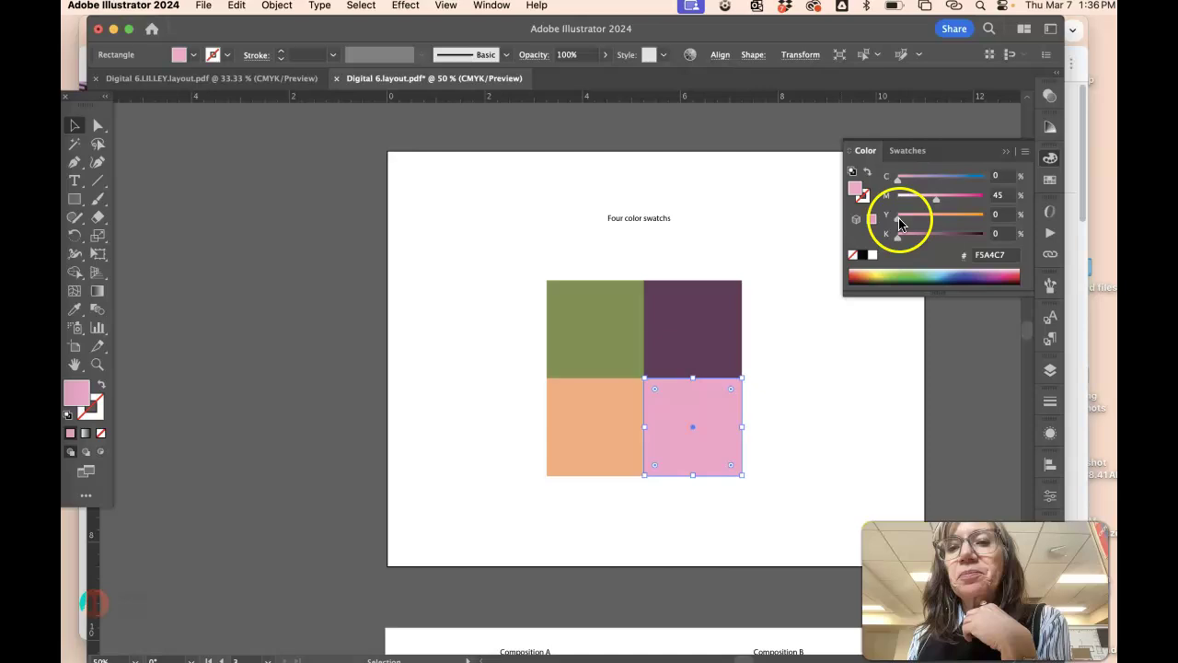
drag(899, 217, 926, 218)
drag(897, 176, 905, 199)
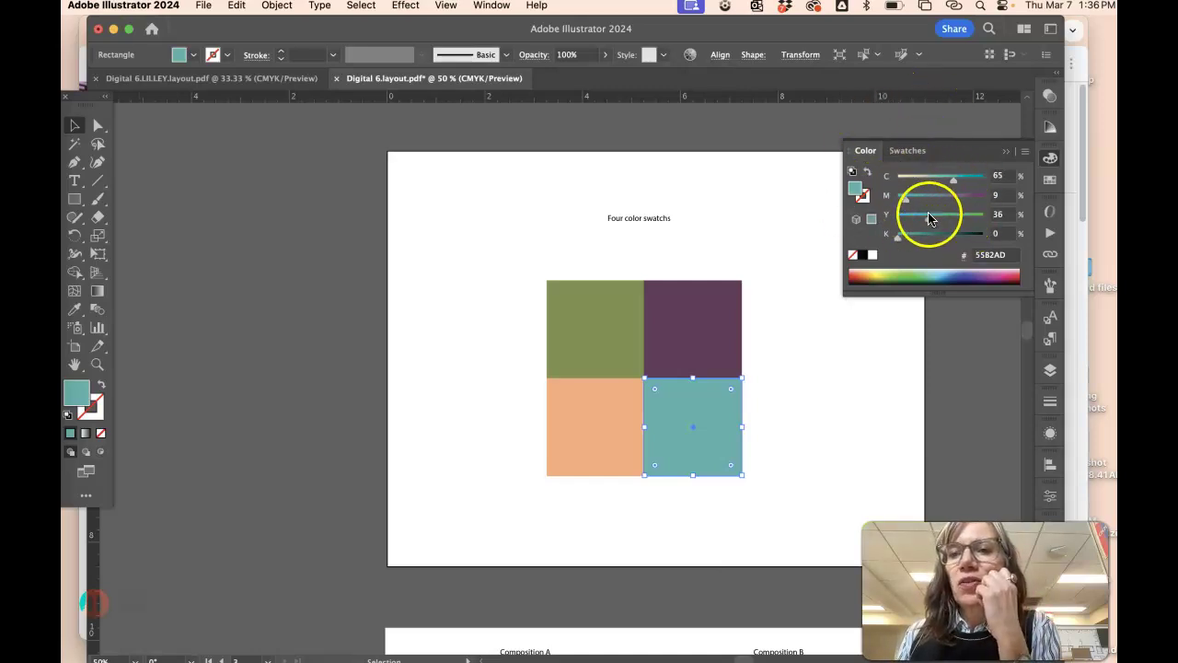
drag(898, 236, 888, 241)
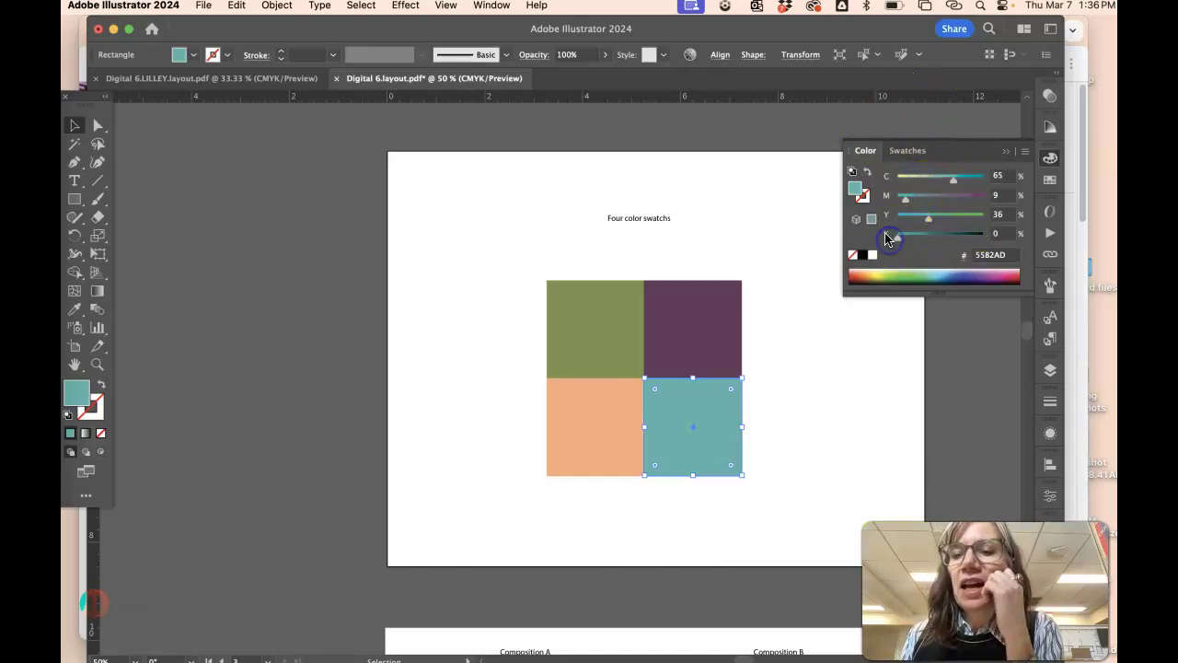
drag(909, 200, 911, 204)
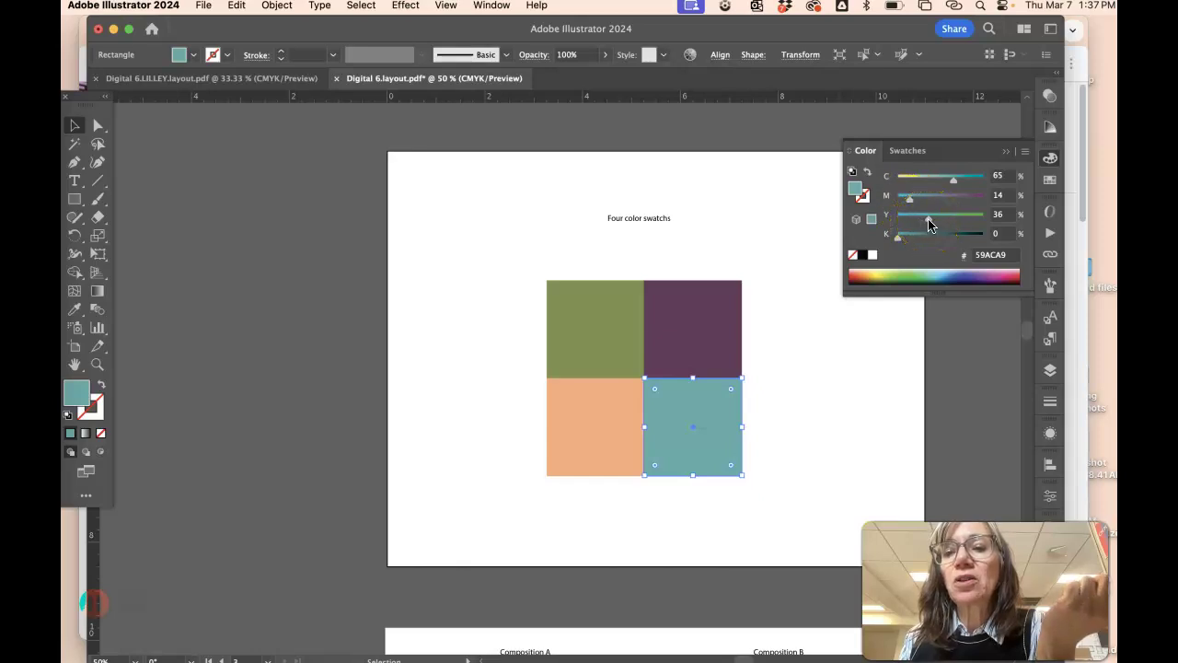
click(909, 198)
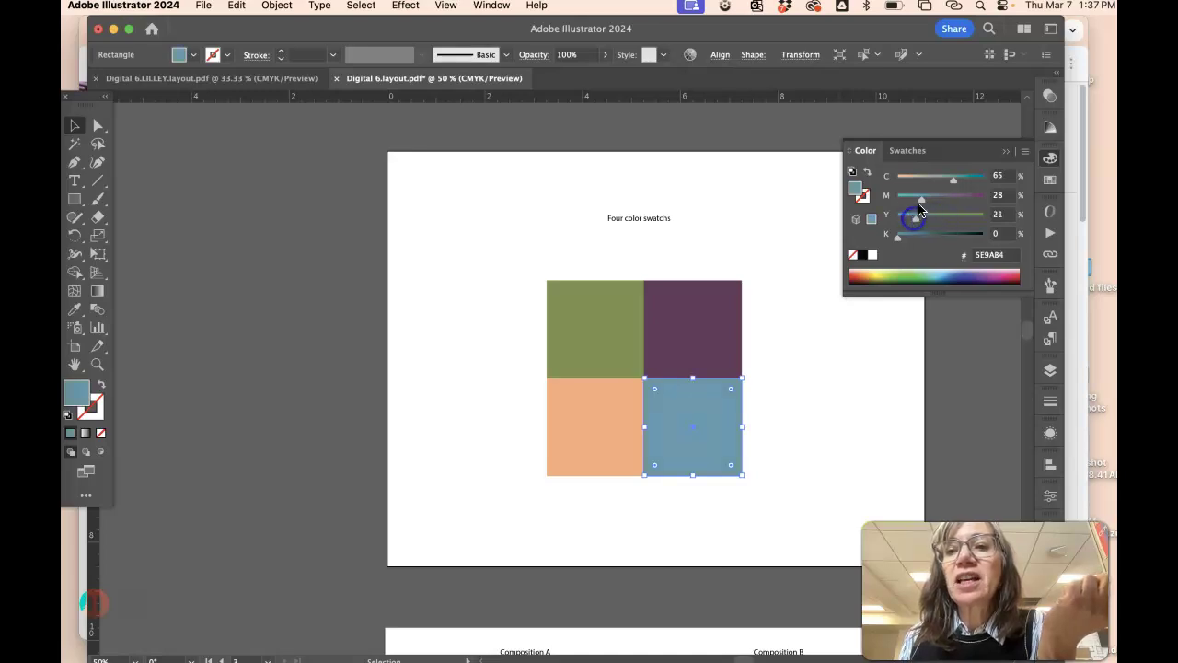
drag(917, 202, 908, 204)
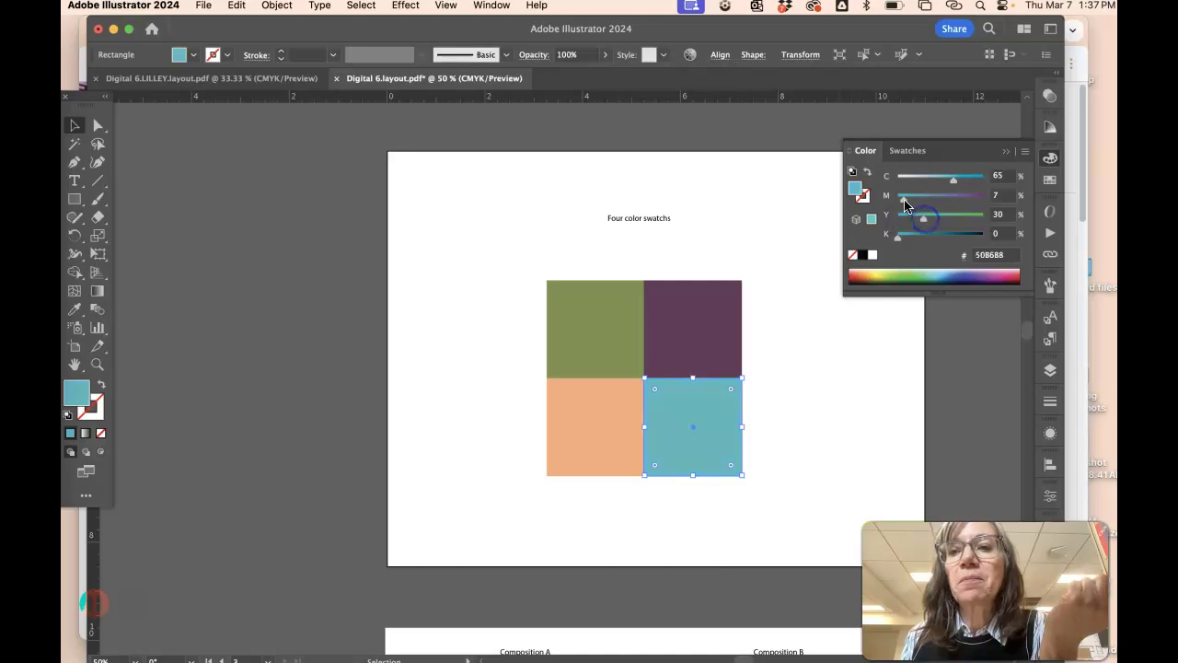
drag(905, 205, 927, 204)
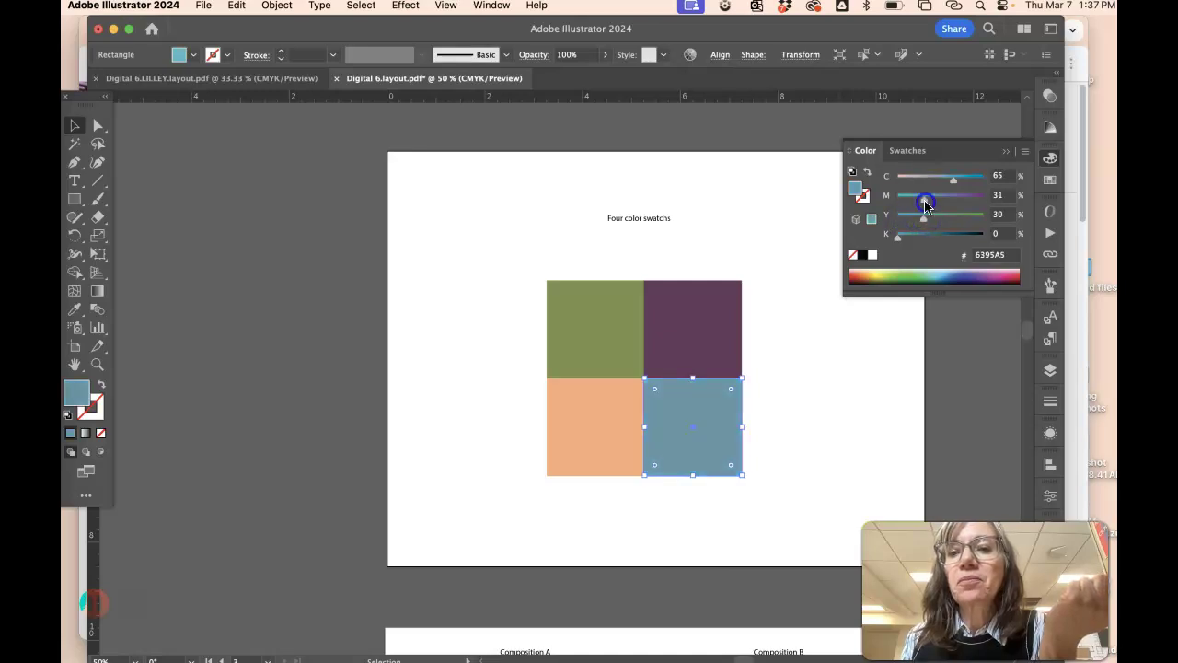
Lighten the green square to C 50, M 14, Y 77, K 0
click(596, 328)
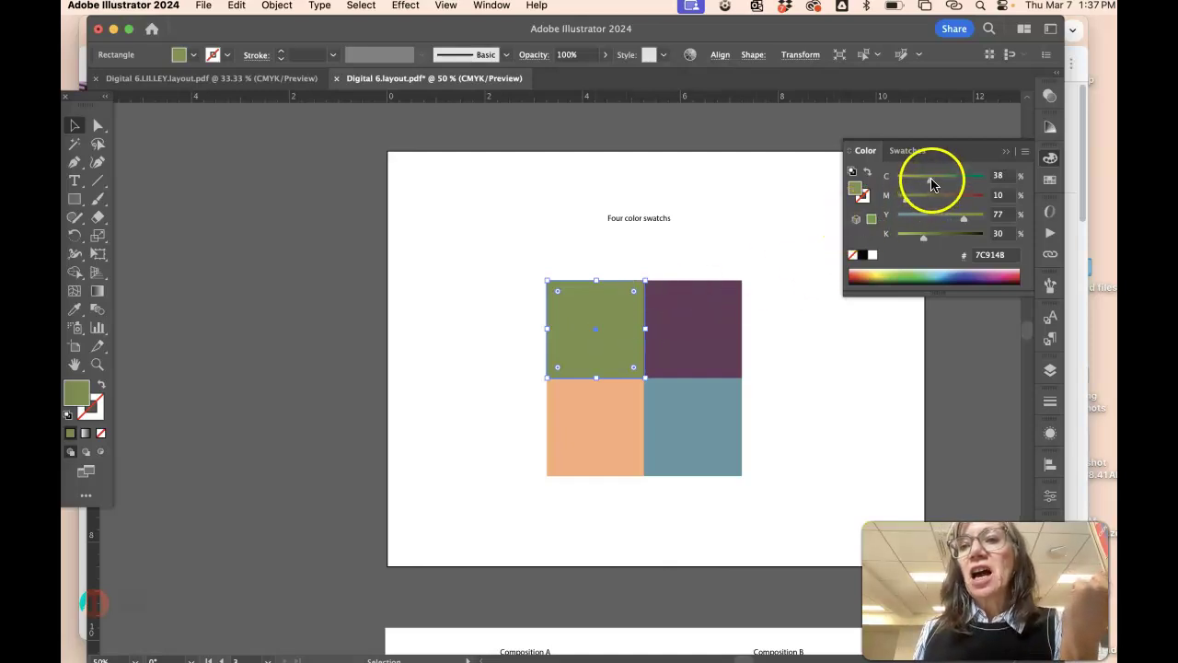
drag(923, 237, 881, 238)
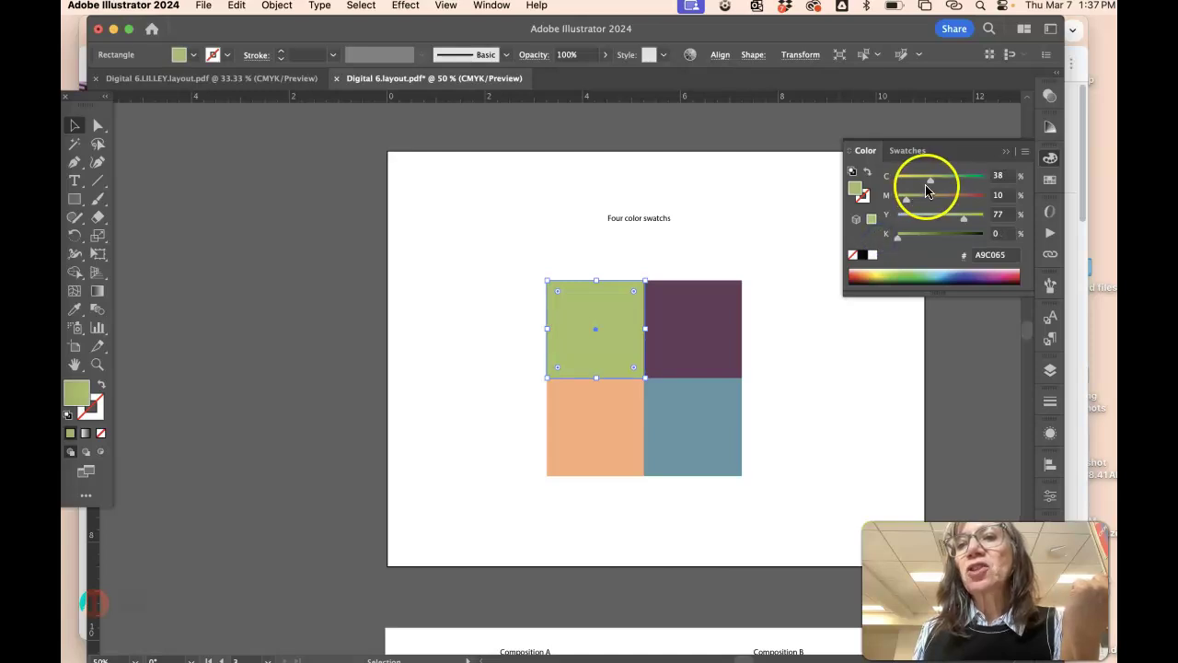
drag(930, 180, 941, 180)
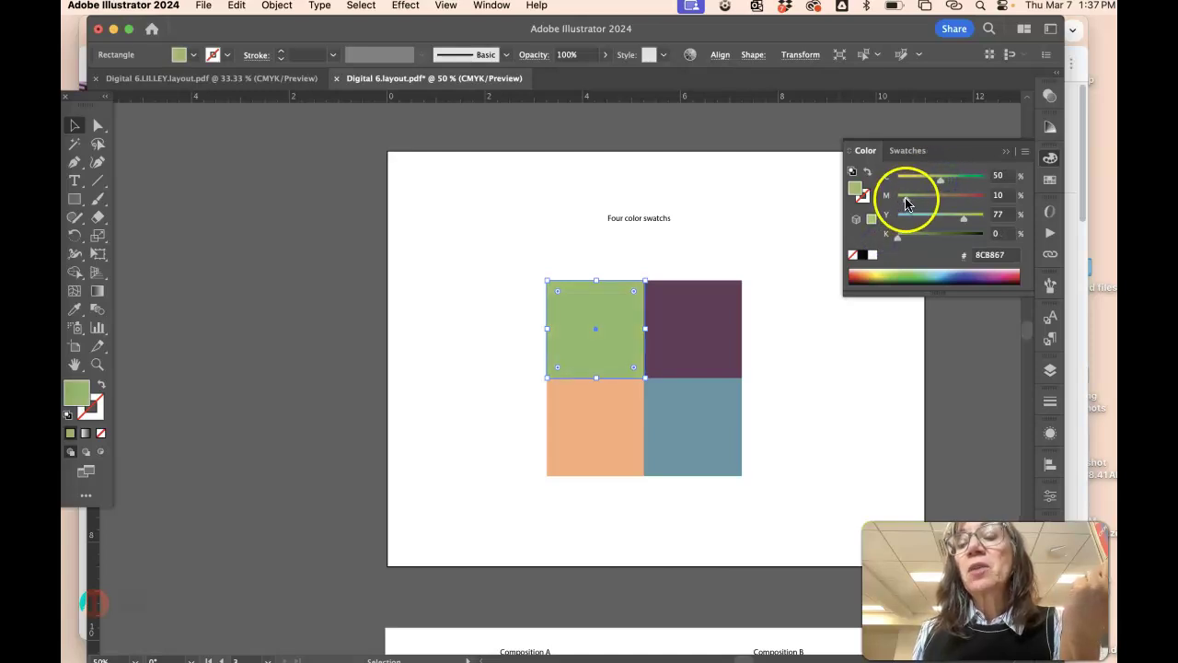
click(906, 200)
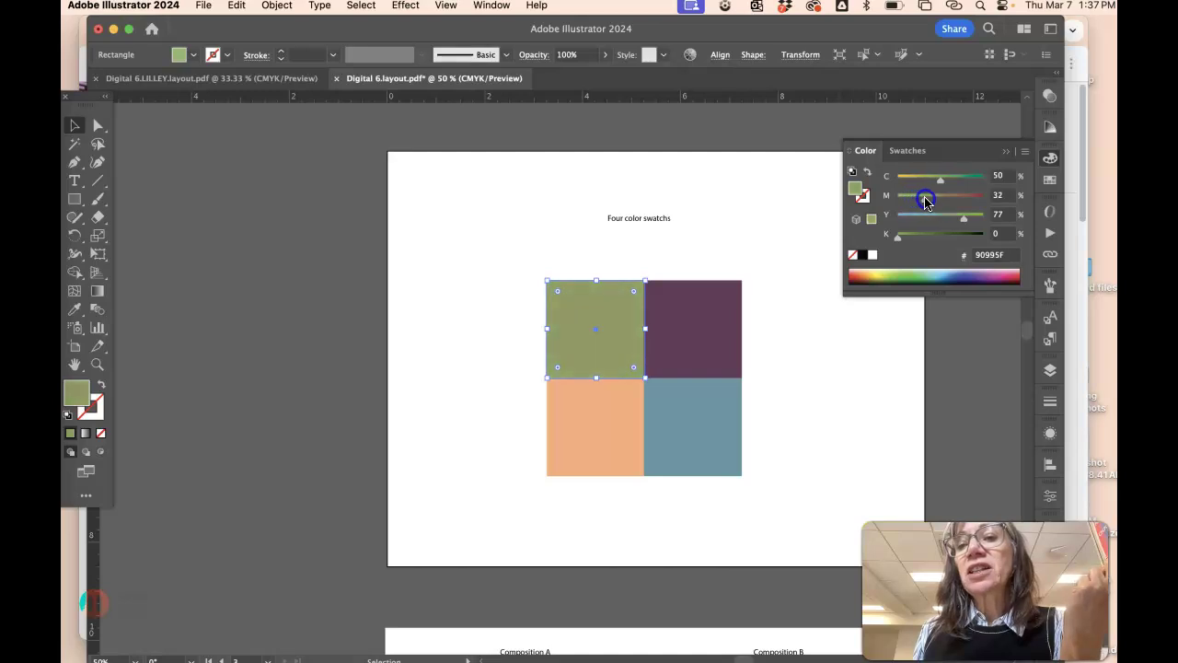
drag(926, 201, 909, 199)
Set the plum square's black to K 0 and review the swatches
click(610, 422)
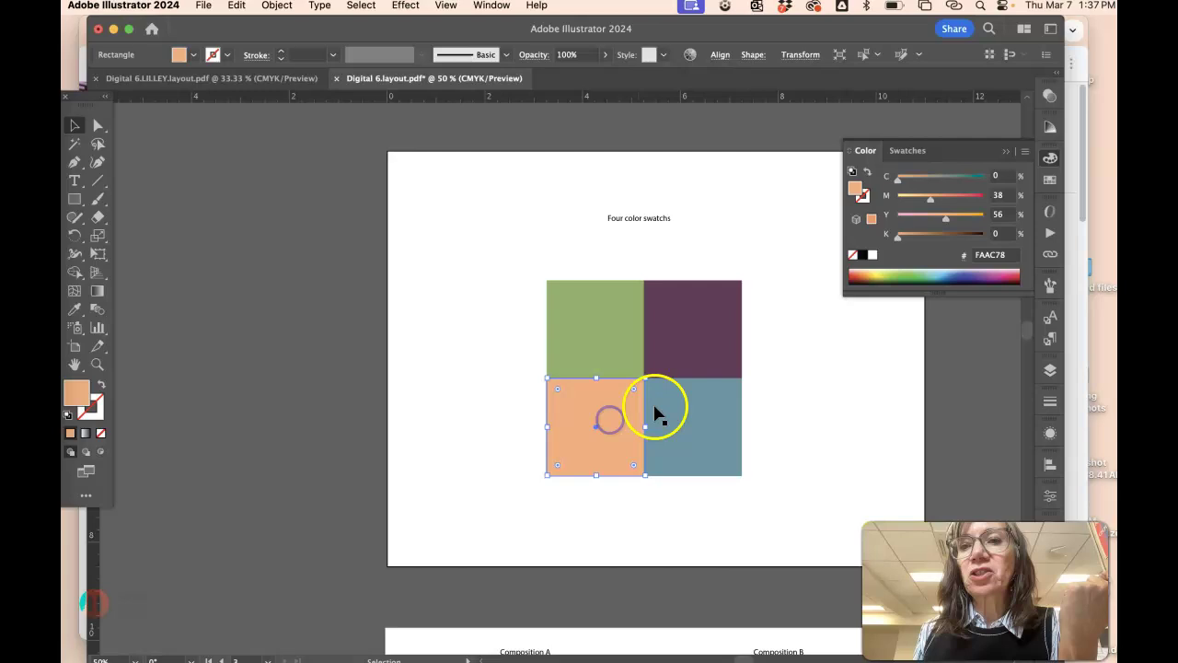
click(676, 419)
click(698, 339)
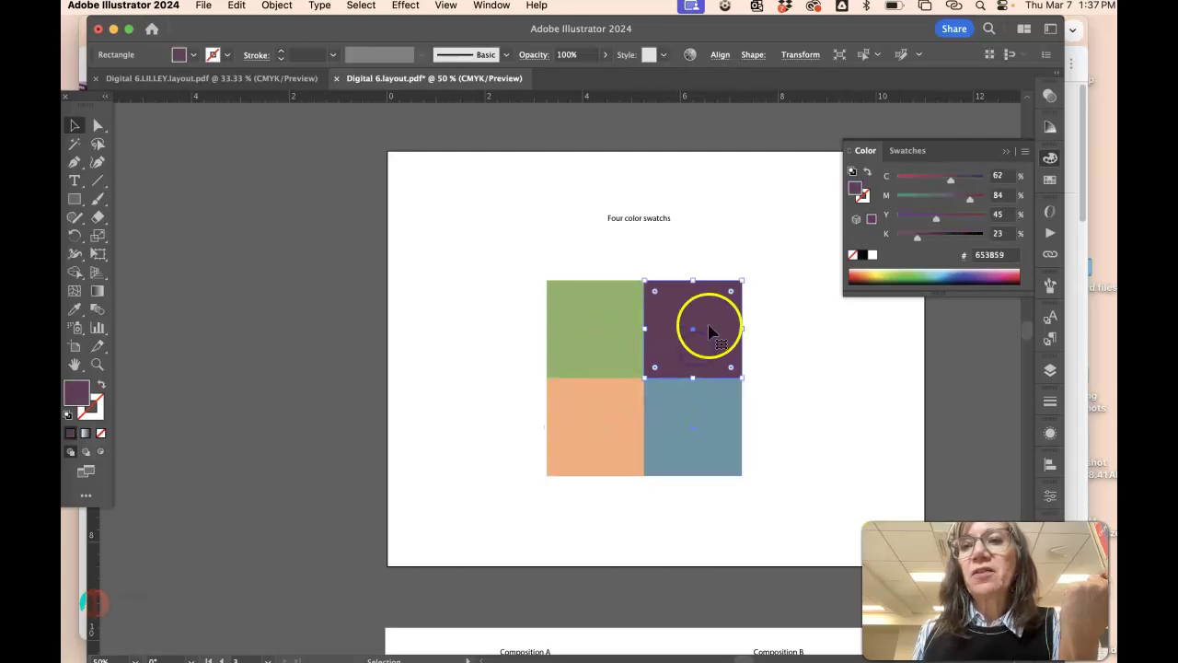
drag(916, 237, 896, 236)
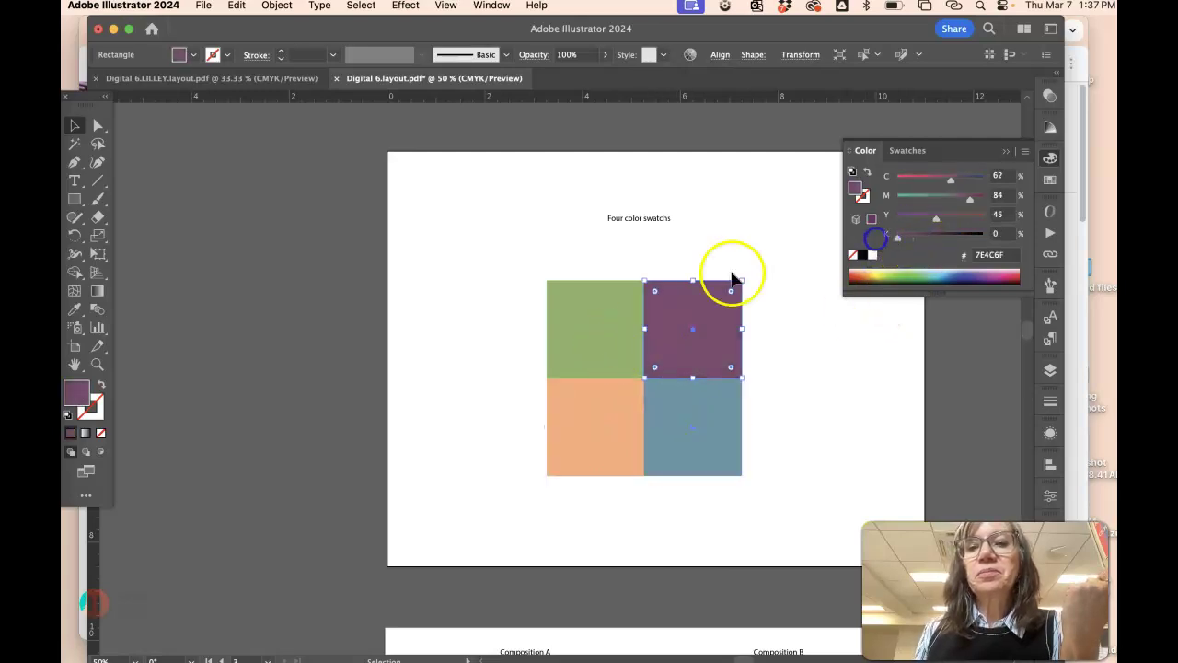
click(523, 269)
click(555, 307)
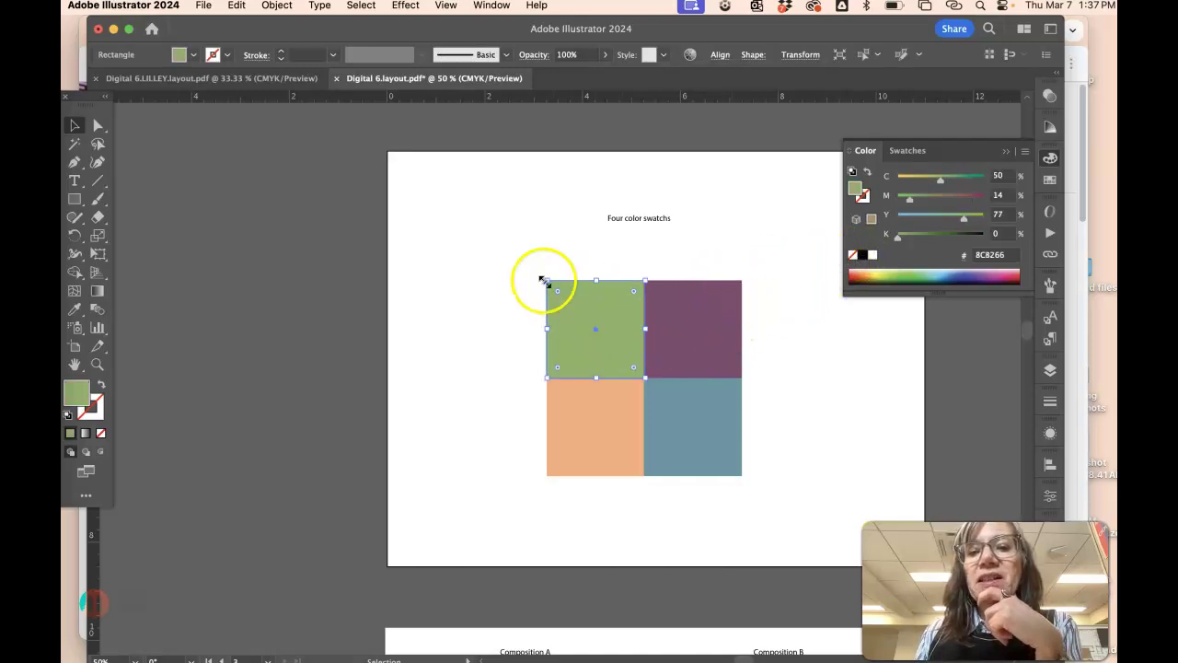
Copy the four recoloured squares and place the copy beside the Composition A and B artboard
drag(771, 478, 771, 477)
click(488, 237)
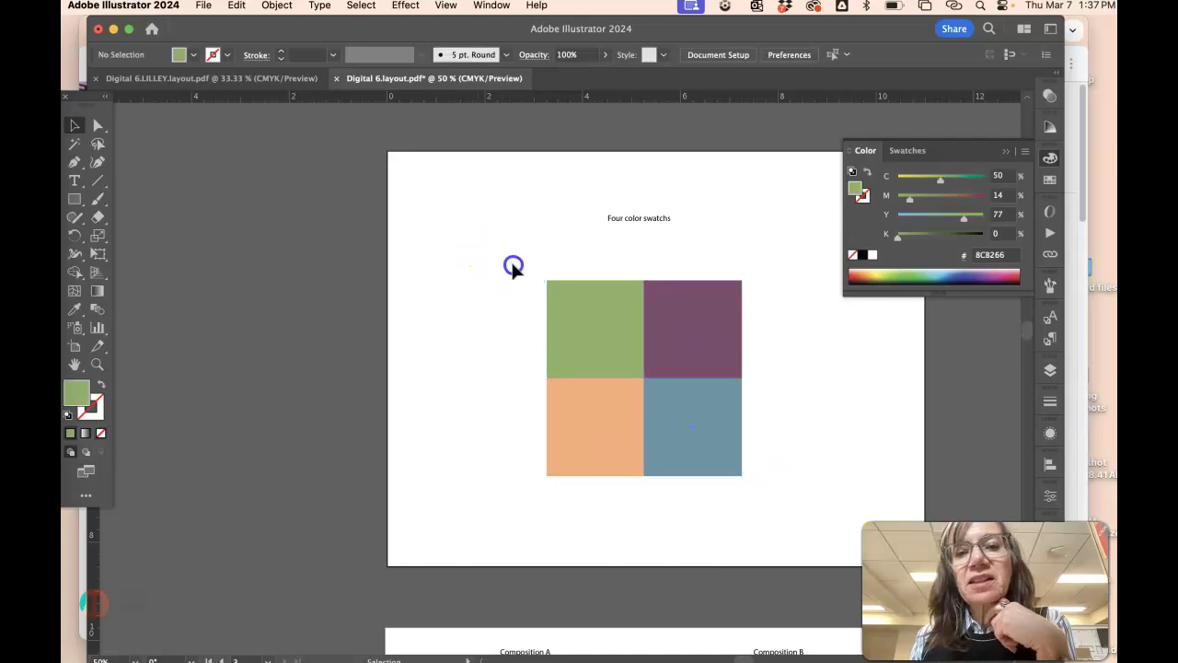
drag(513, 267, 729, 434)
drag(769, 487, 762, 487)
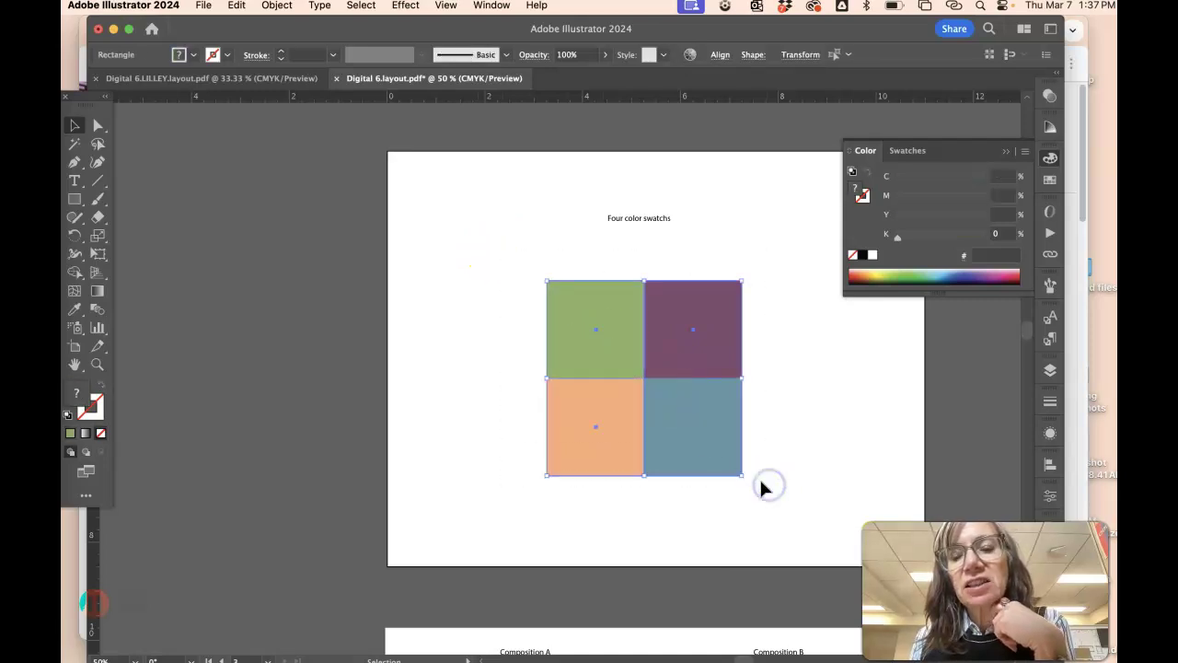
scroll(774, 439, down, 5)
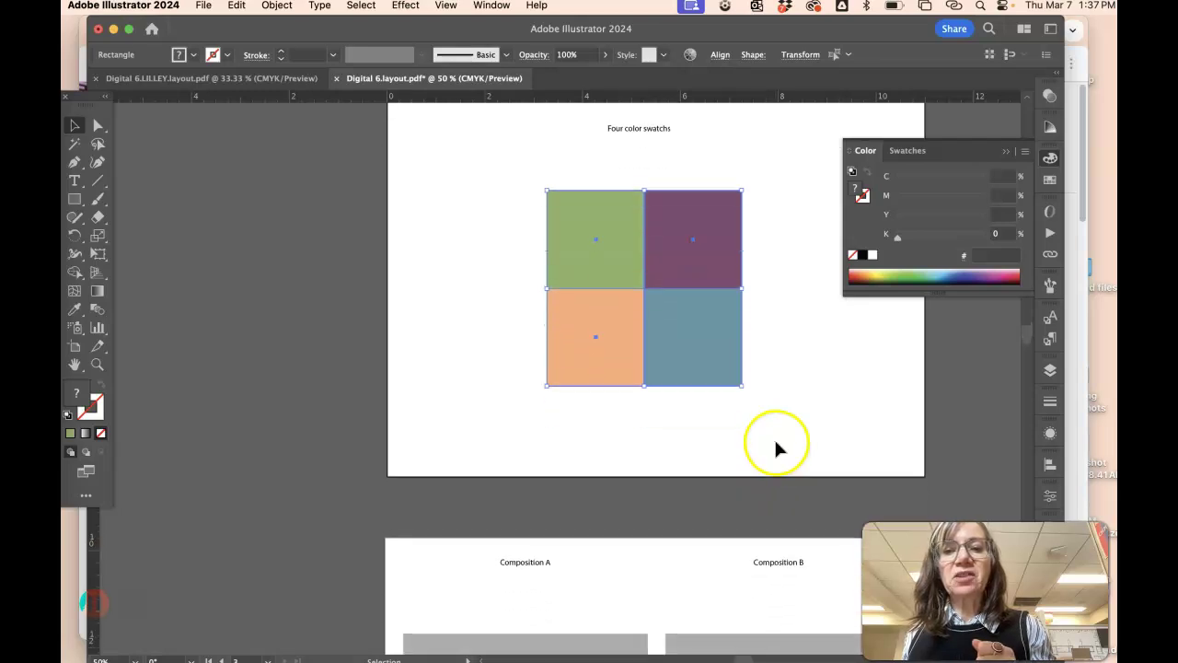
scroll(776, 446, down, 2)
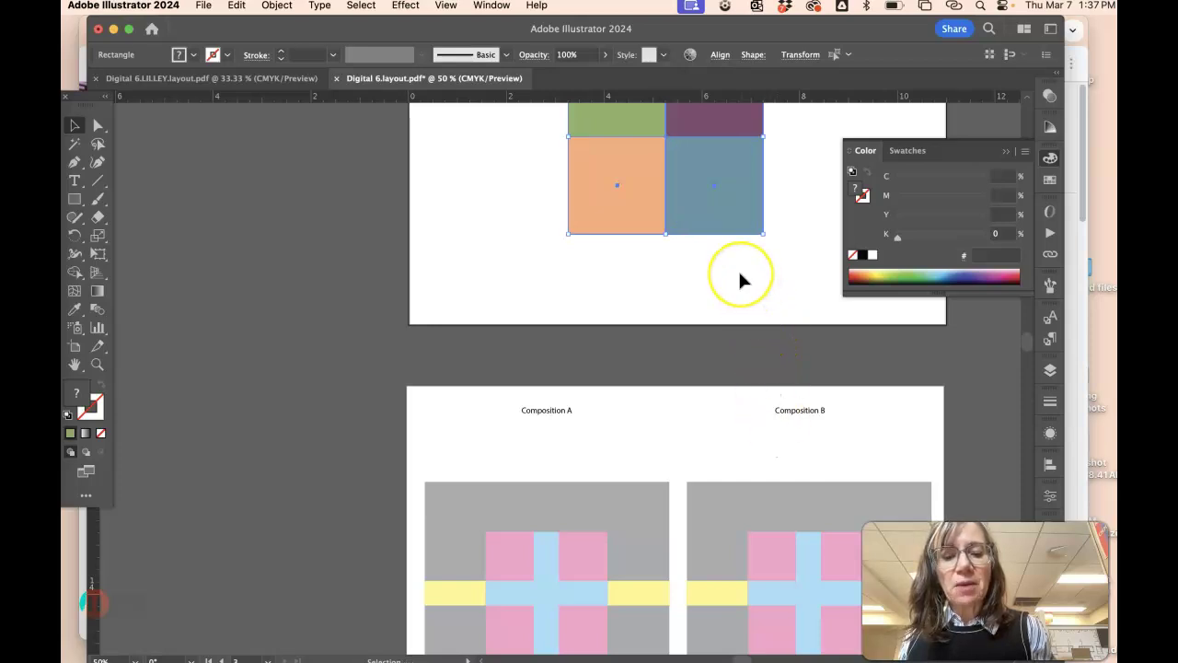
key(a)
key(ctrl+v)
drag(639, 337, 385, 453)
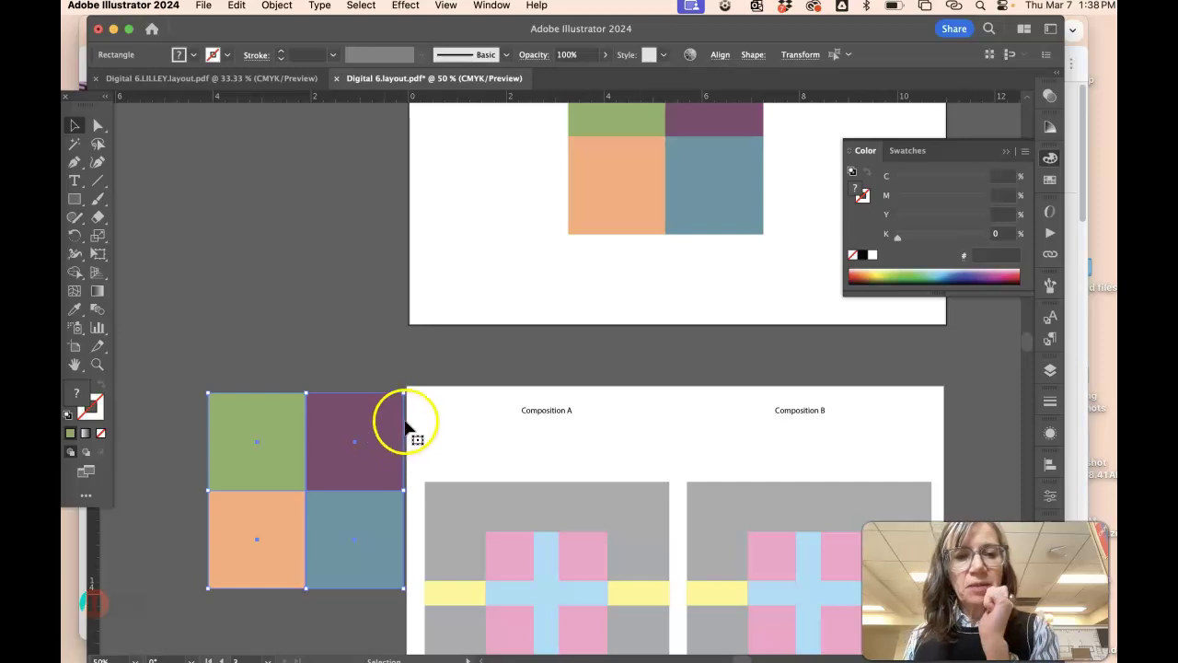
click(236, 7)
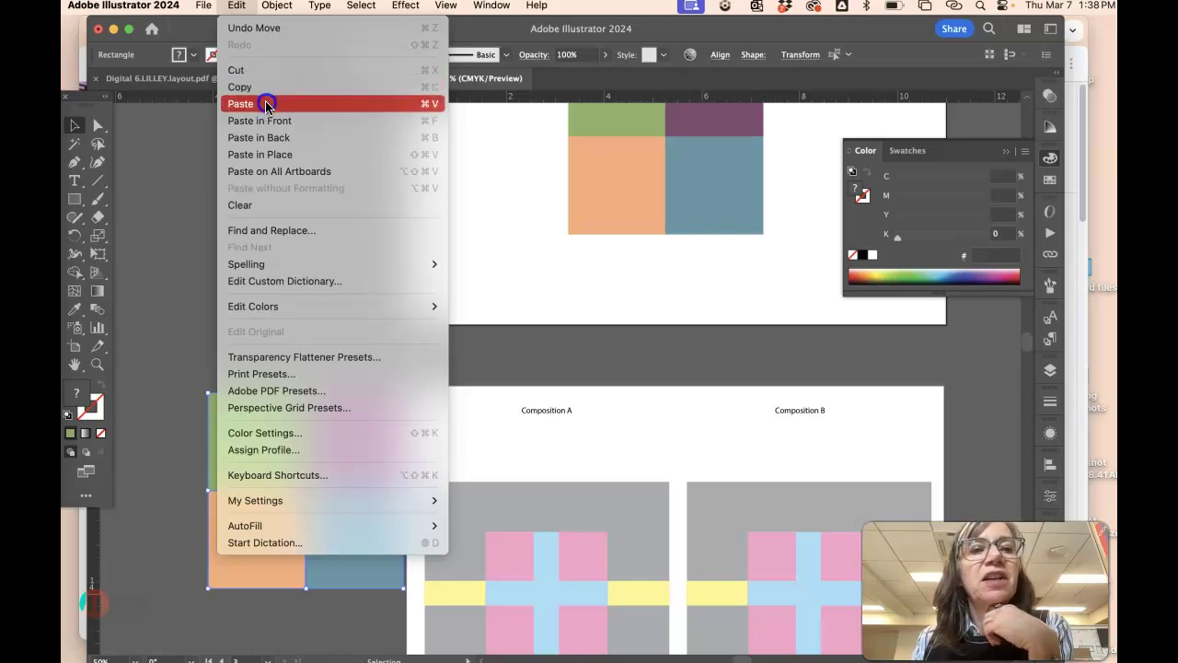
drag(266, 104, 381, 451)
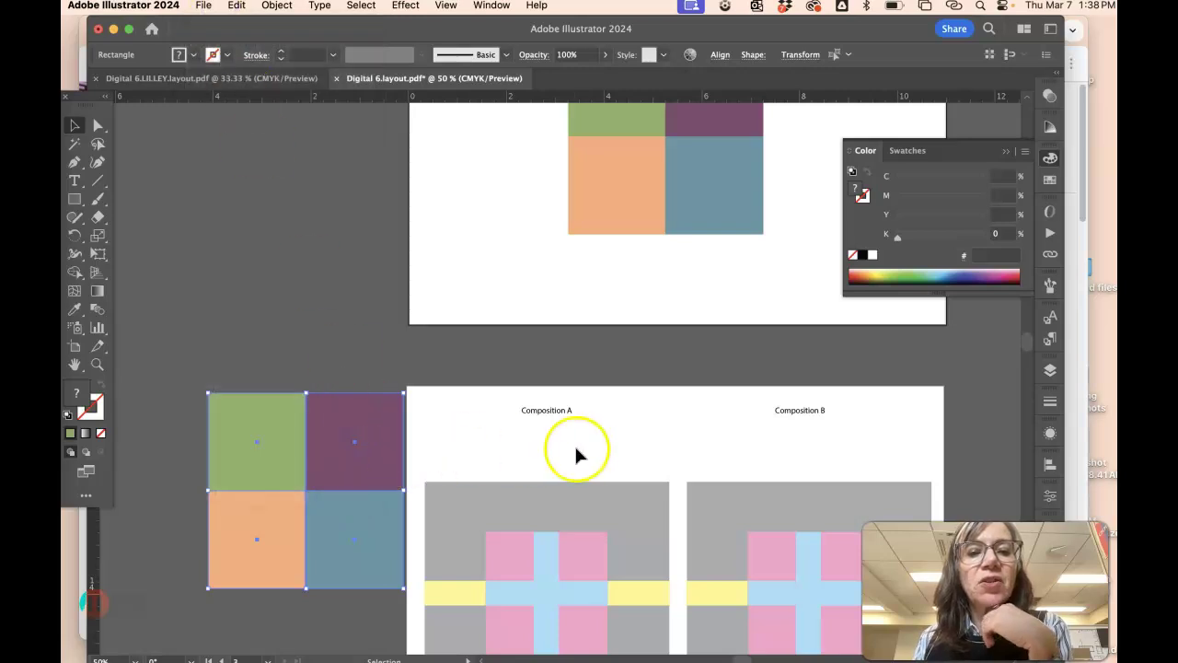
Fill Composition A's grey background with the plum swatch using the Eyedropper
scroll(576, 445, down, 5)
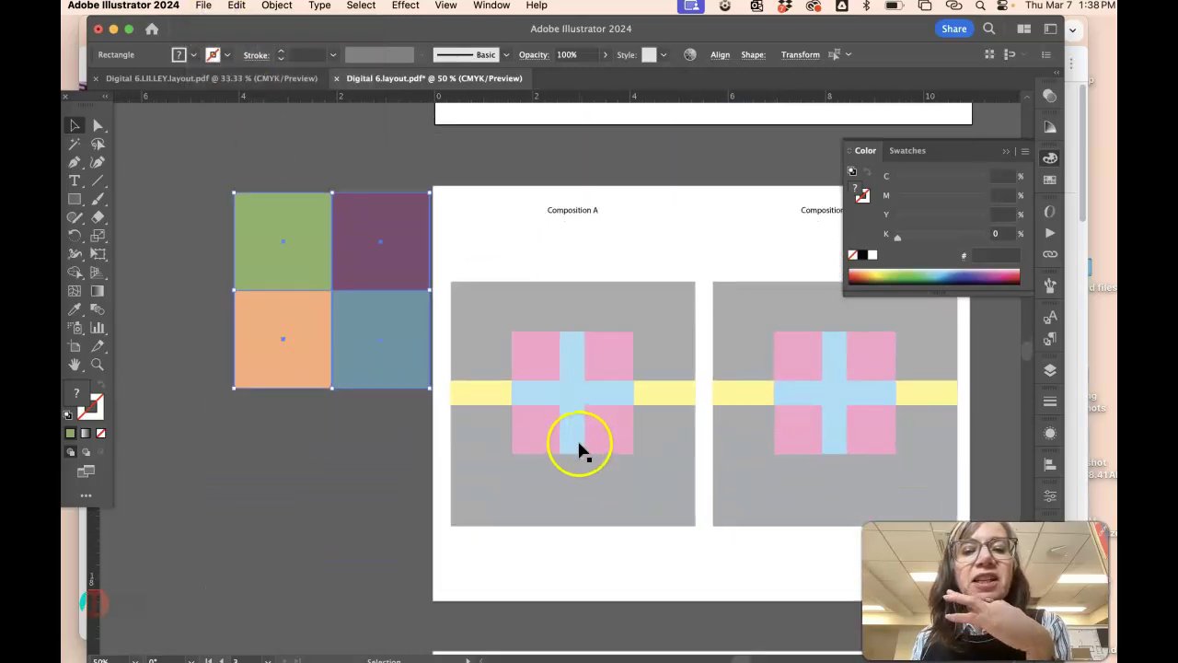
scroll(540, 269, down, 1)
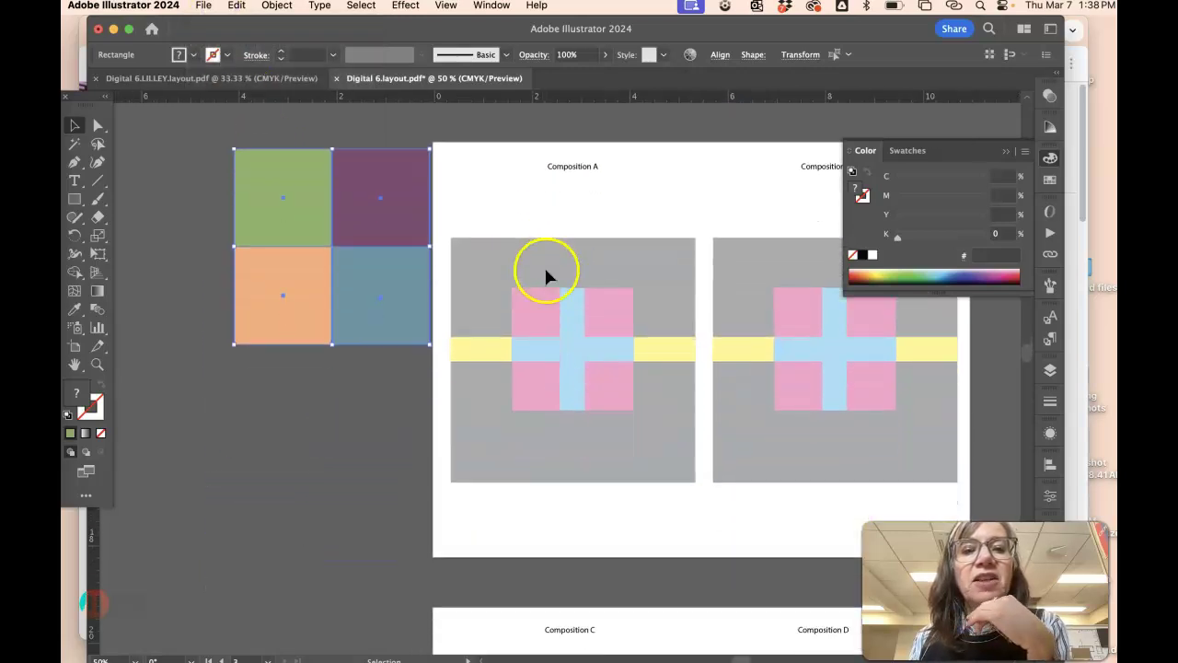
click(476, 266)
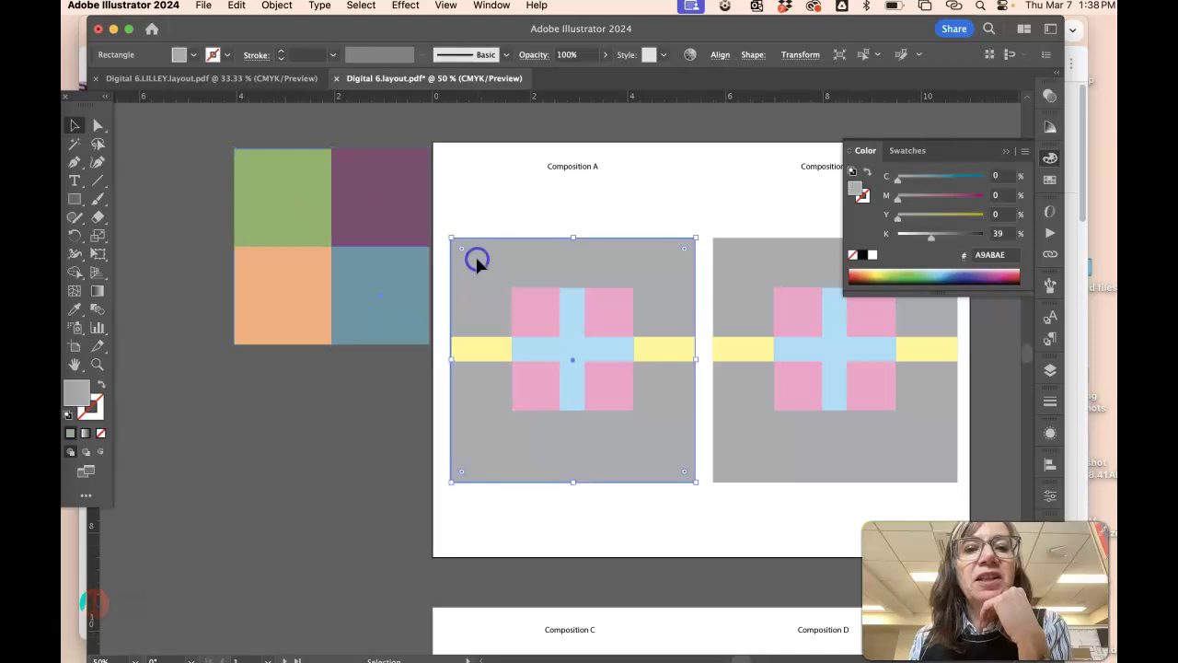
click(76, 311)
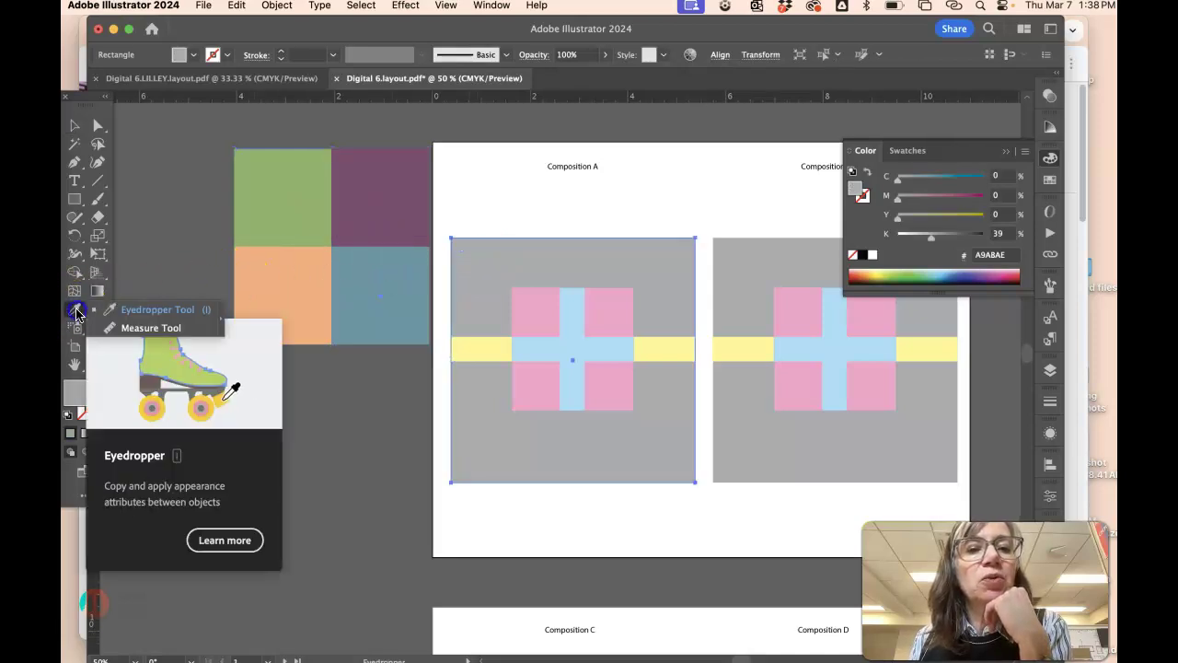
click(362, 183)
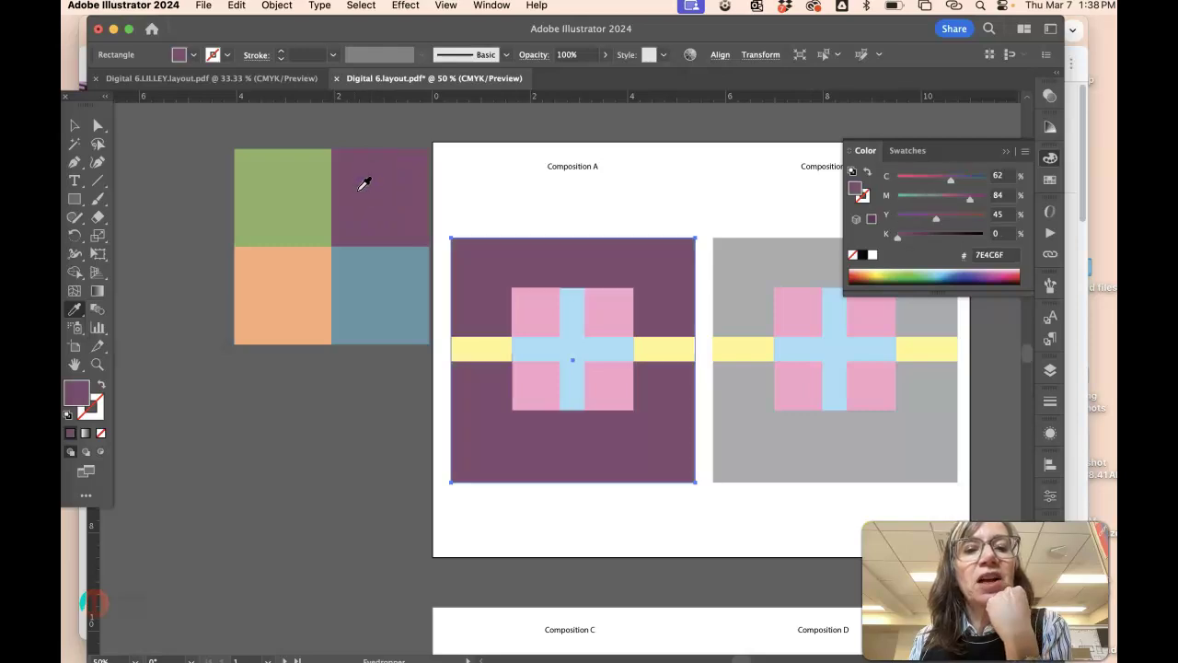
click(74, 125)
click(151, 141)
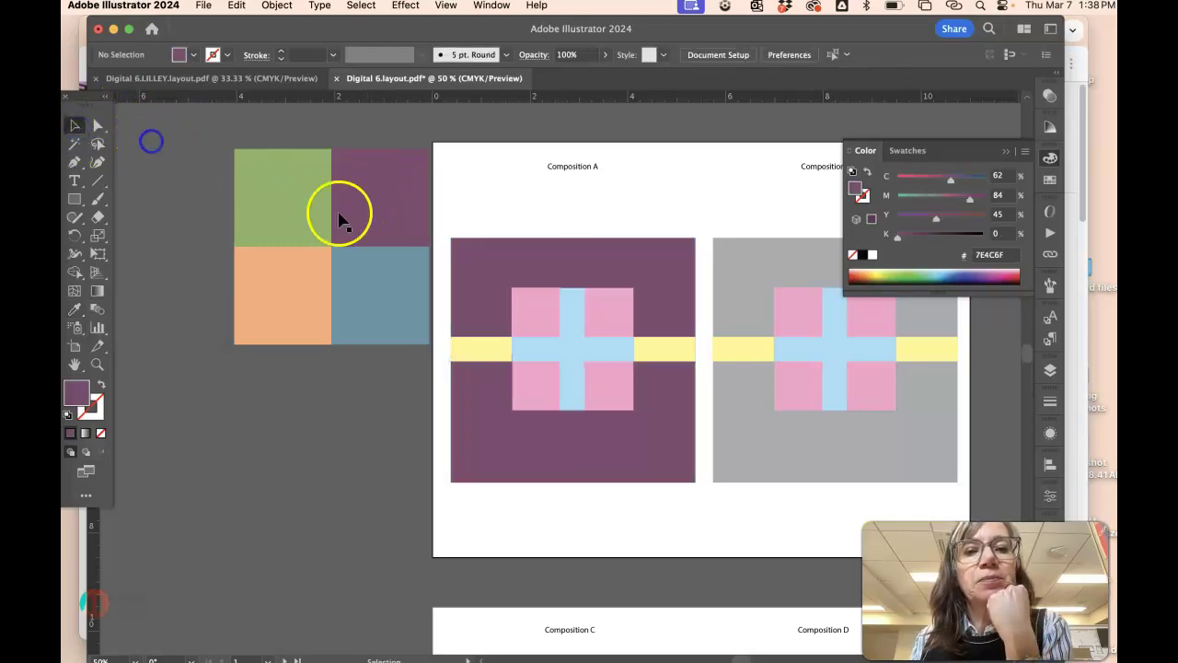
click(74, 125)
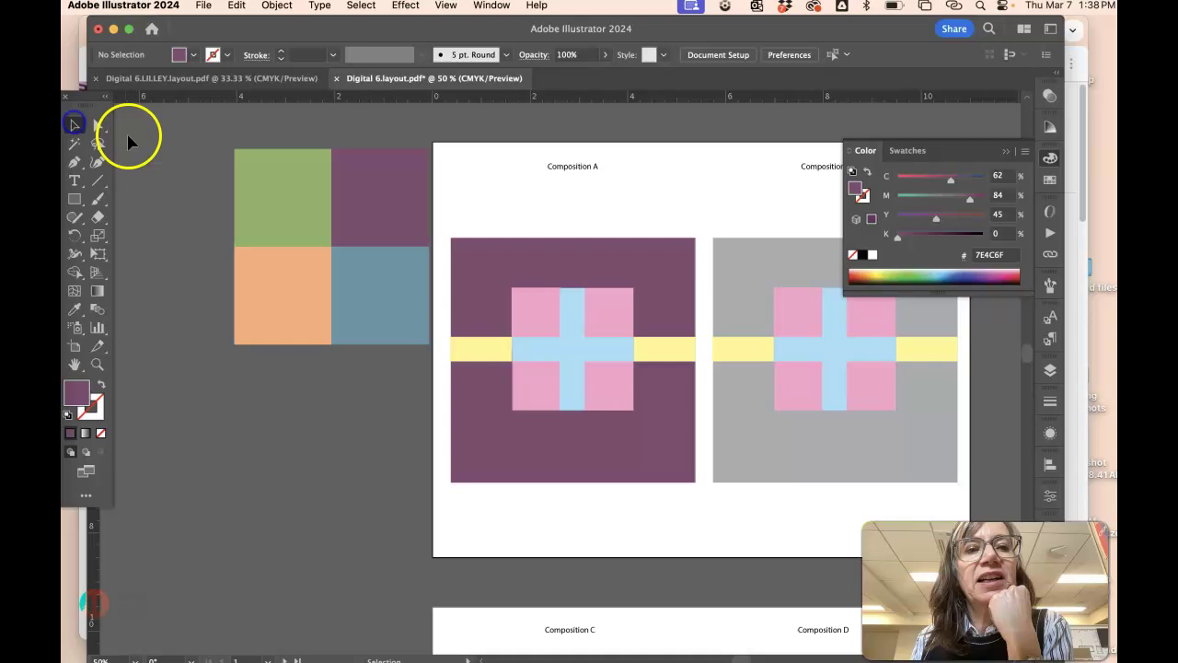
Recolour Composition A's pink squares with the green swatch
click(536, 321)
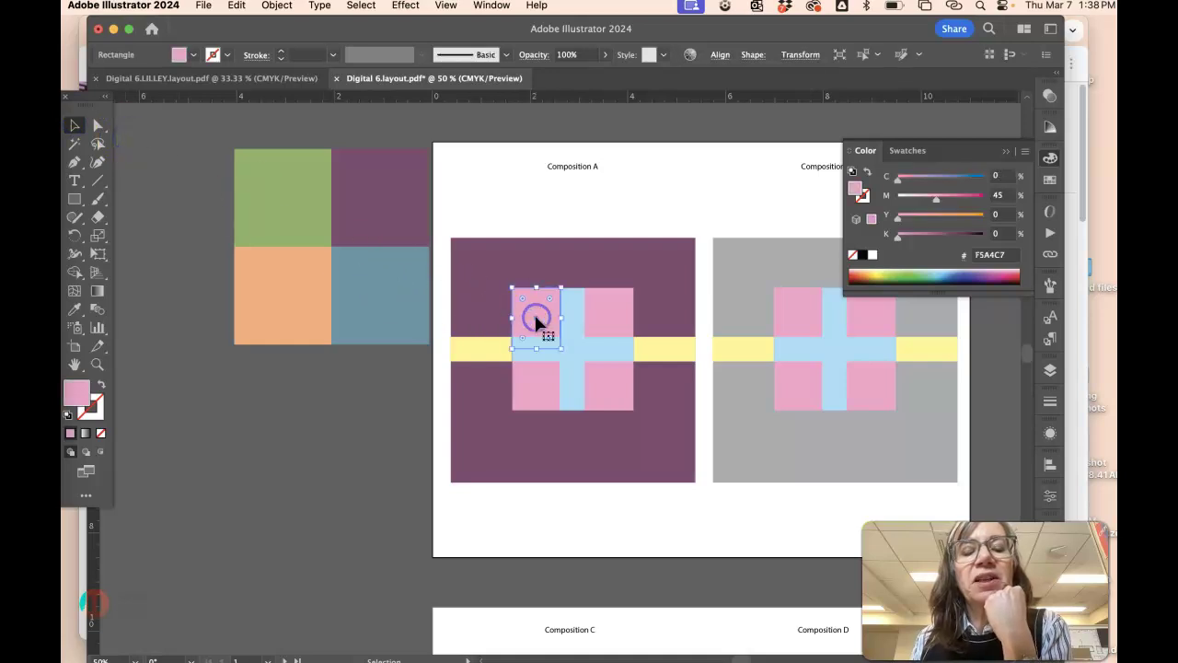
drag(537, 321, 602, 312)
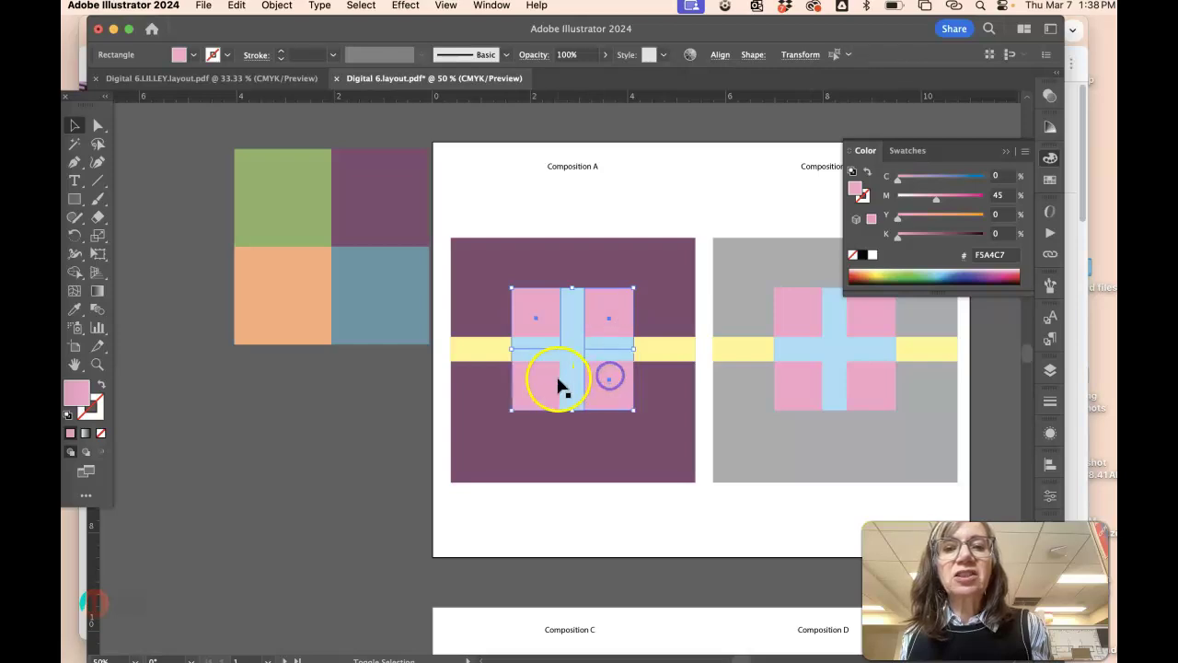
drag(563, 386, 545, 372)
drag(652, 394, 681, 401)
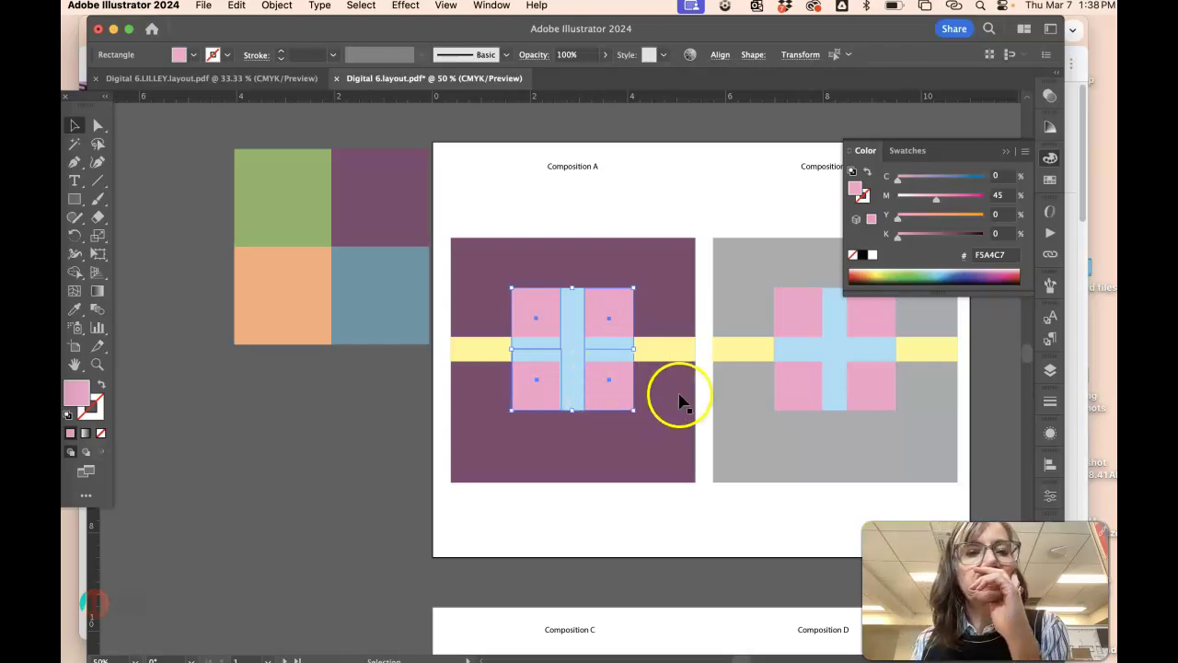
click(77, 310)
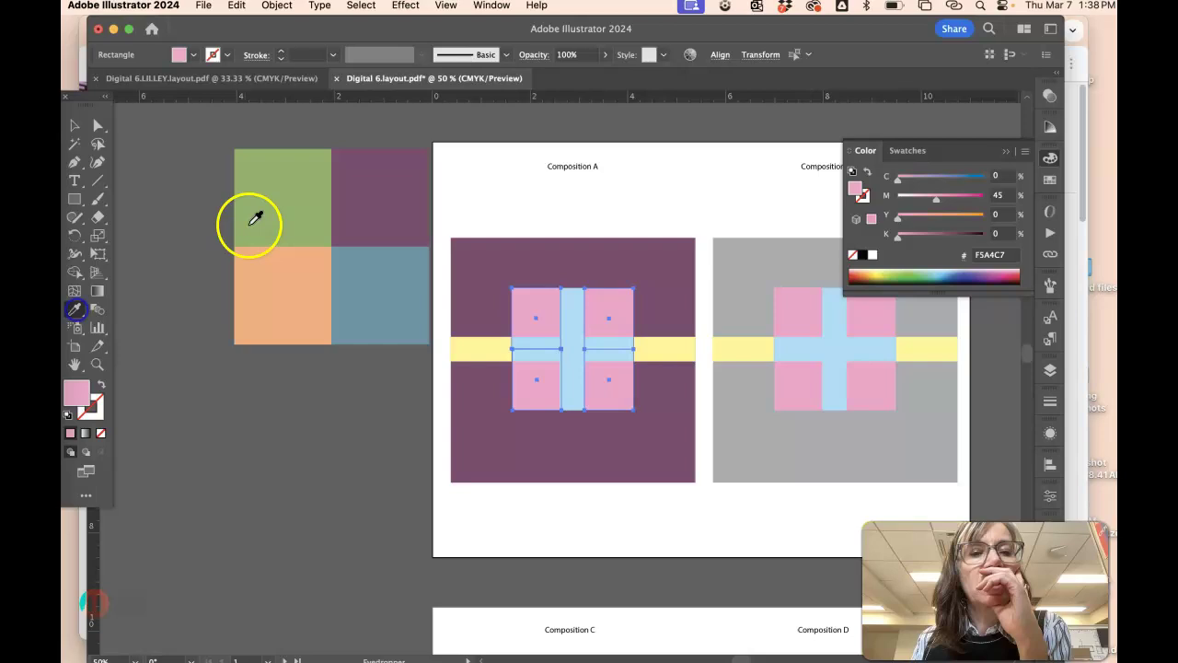
click(281, 207)
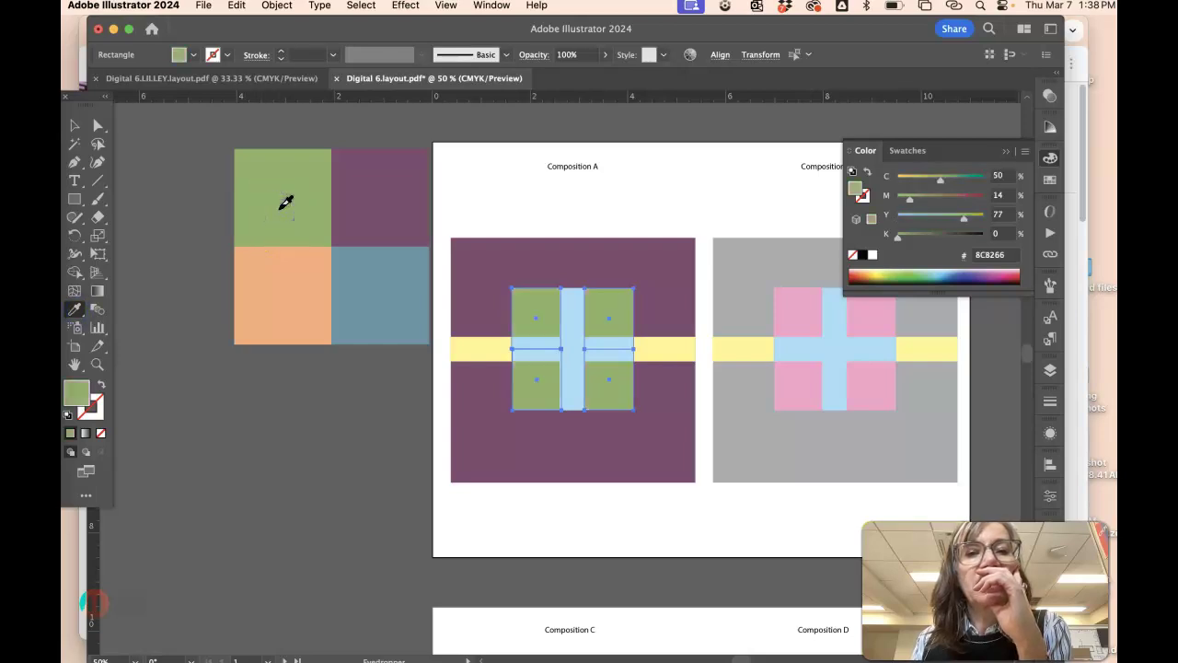
click(76, 125)
click(145, 158)
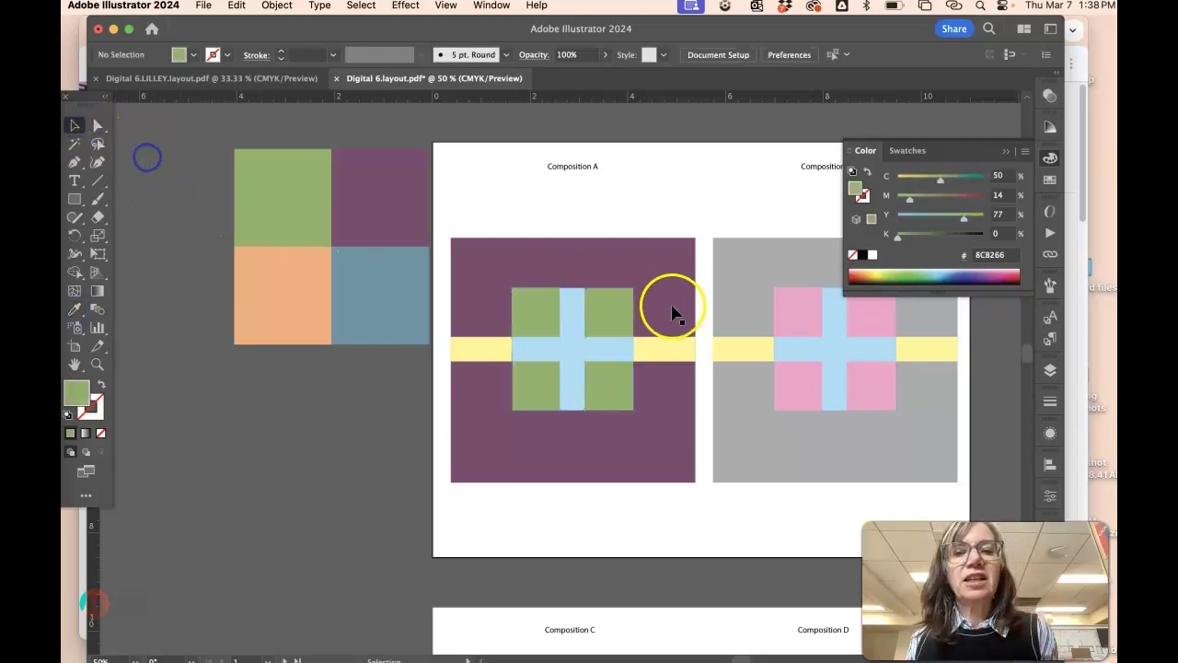
Fill Composition A's two yellow side bars with the peach-orange swatch
click(671, 346)
click(468, 350)
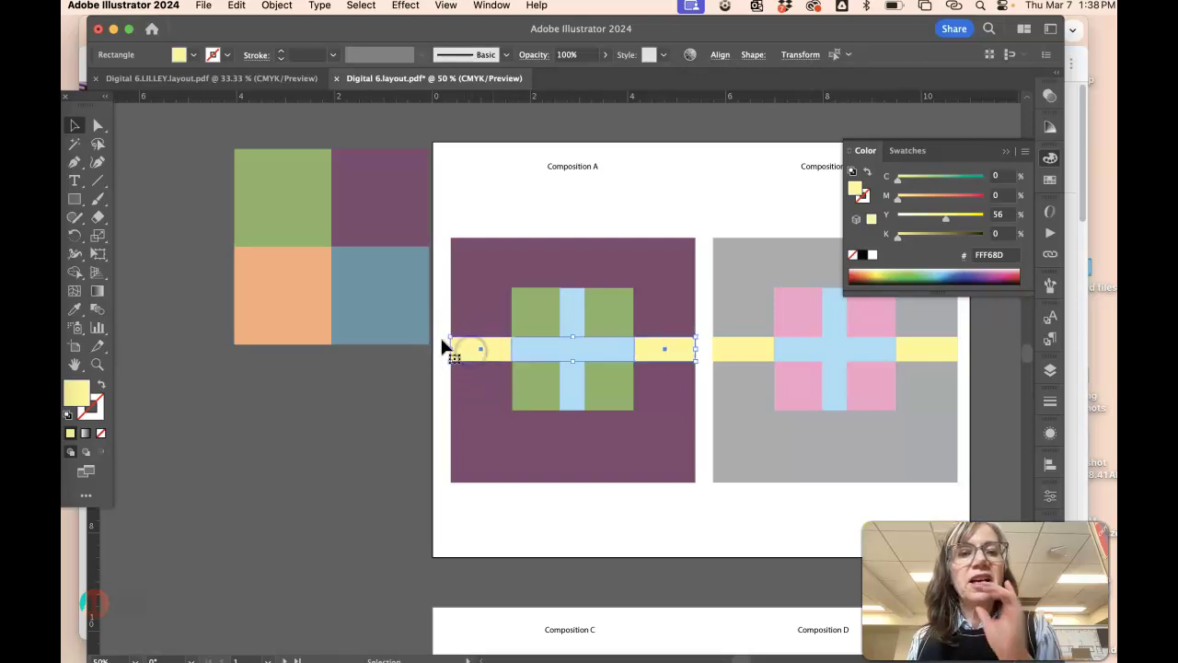
click(75, 310)
click(268, 284)
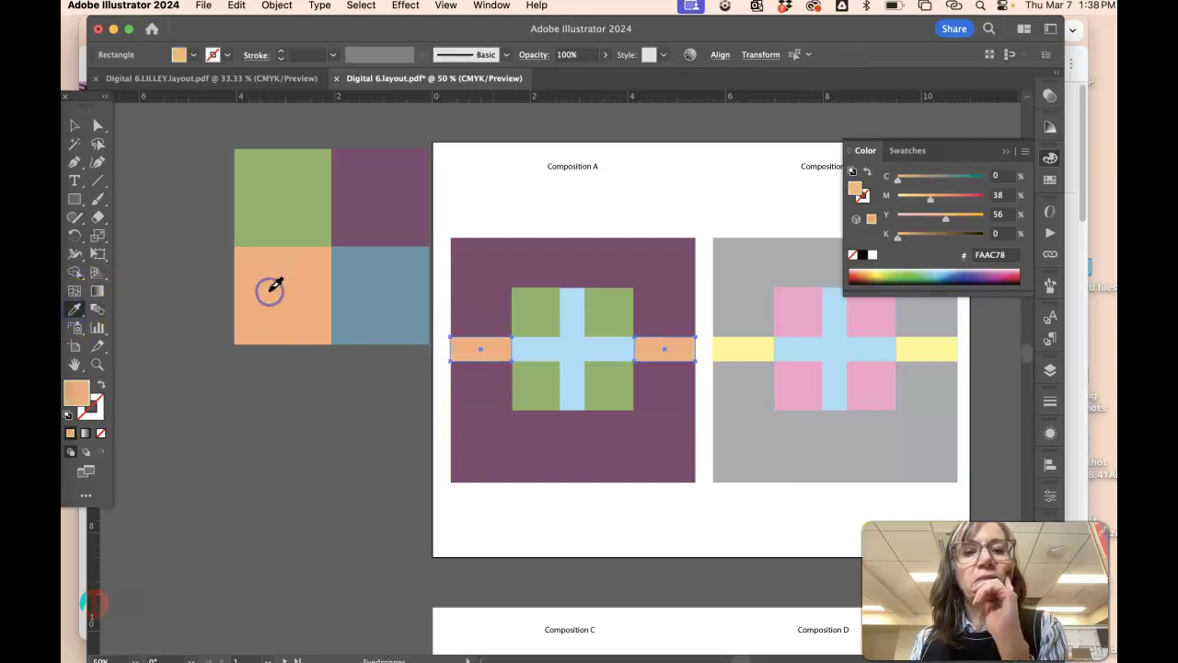
Recolour Composition A's light-blue cross with the grey-blue swatch
click(98, 125)
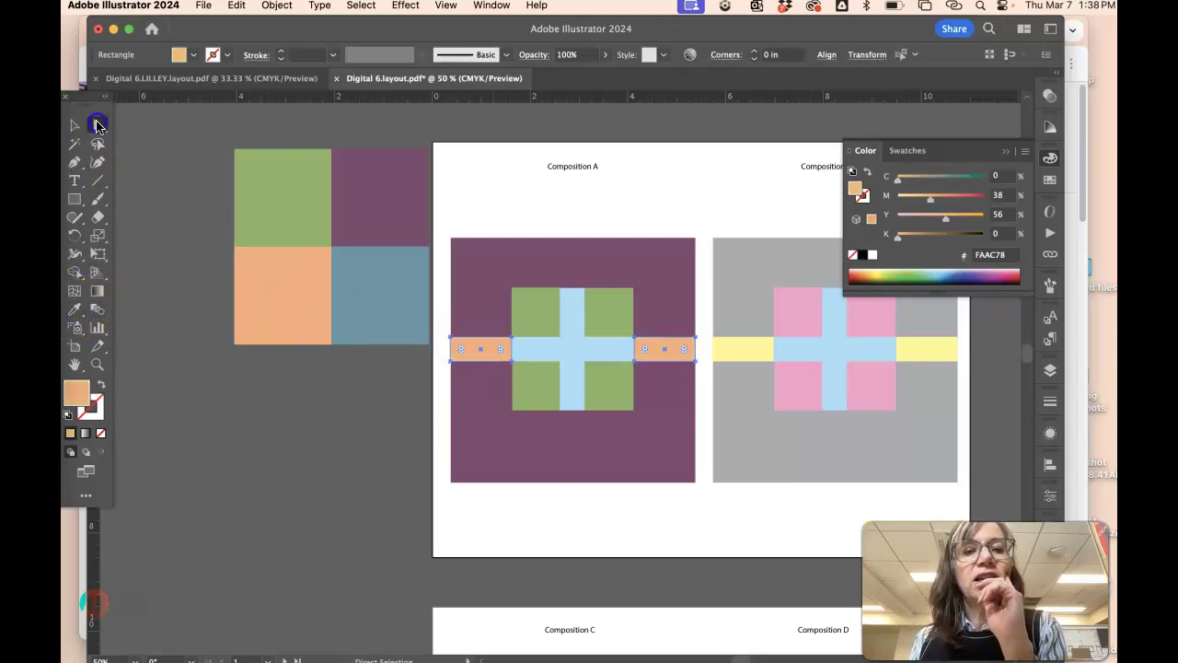
click(570, 304)
shift+click(606, 346)
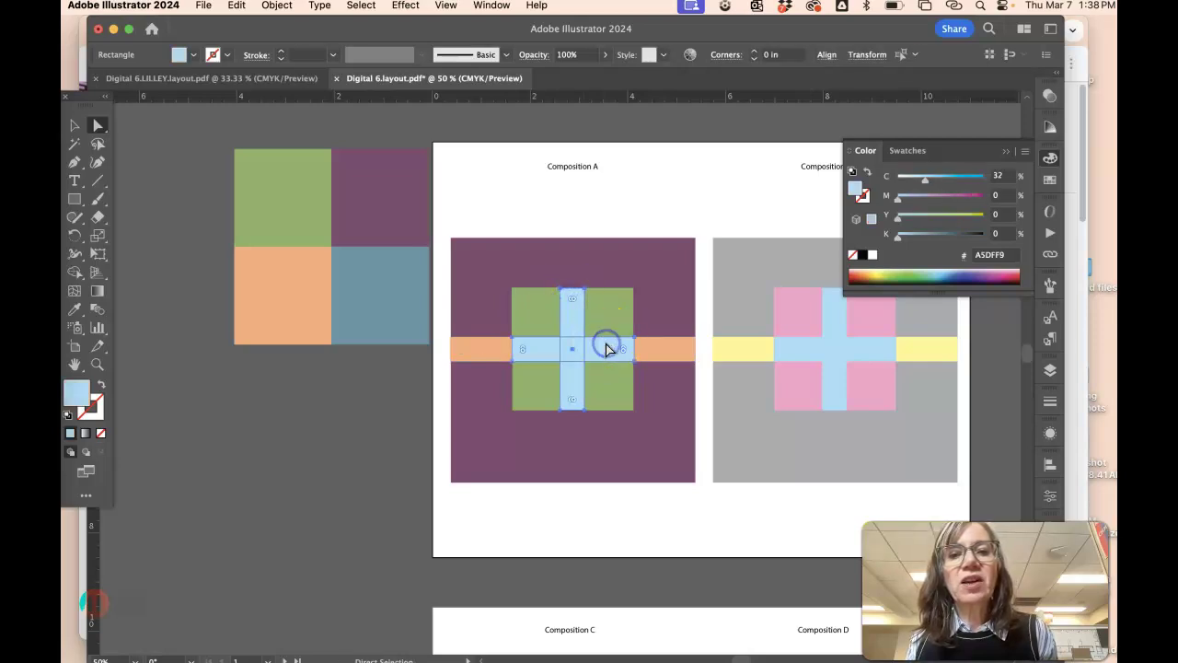
click(529, 313)
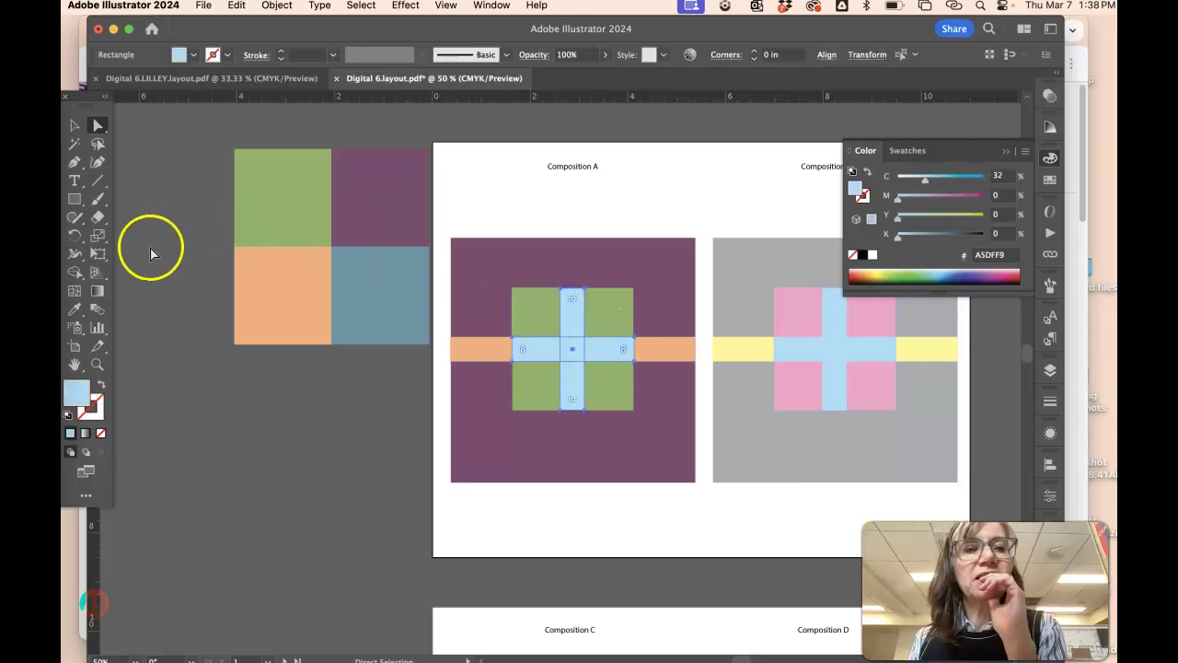
click(75, 308)
click(398, 264)
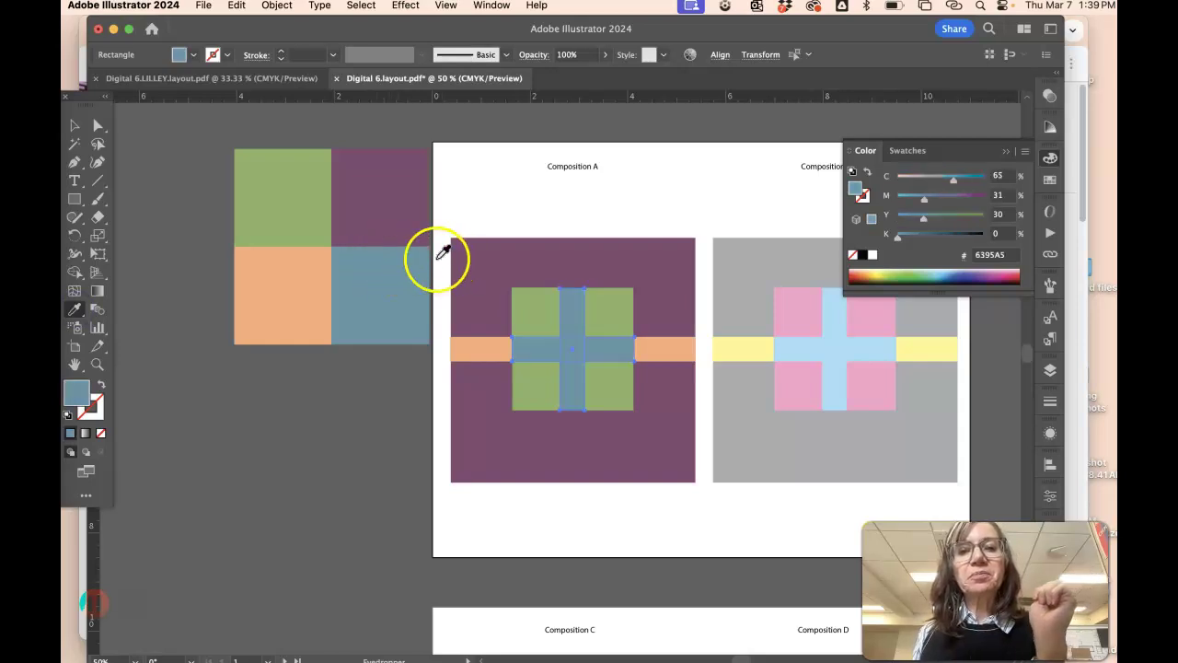
click(74, 125)
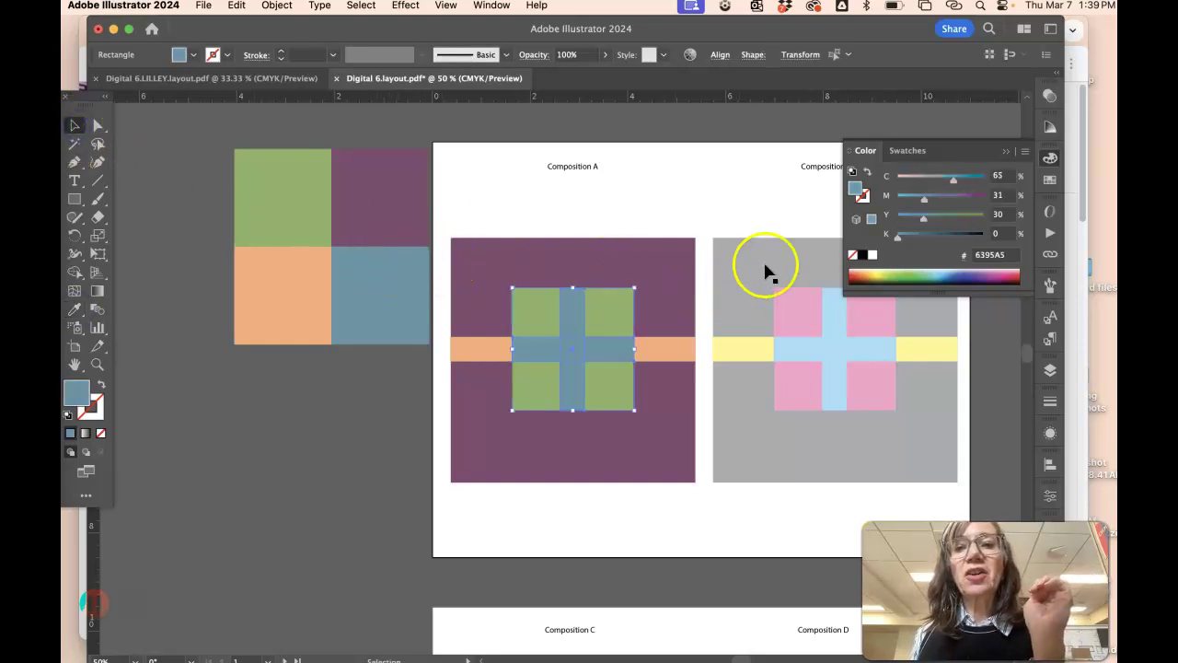
Fill Composition B's grey background with the green swatch
click(1007, 150)
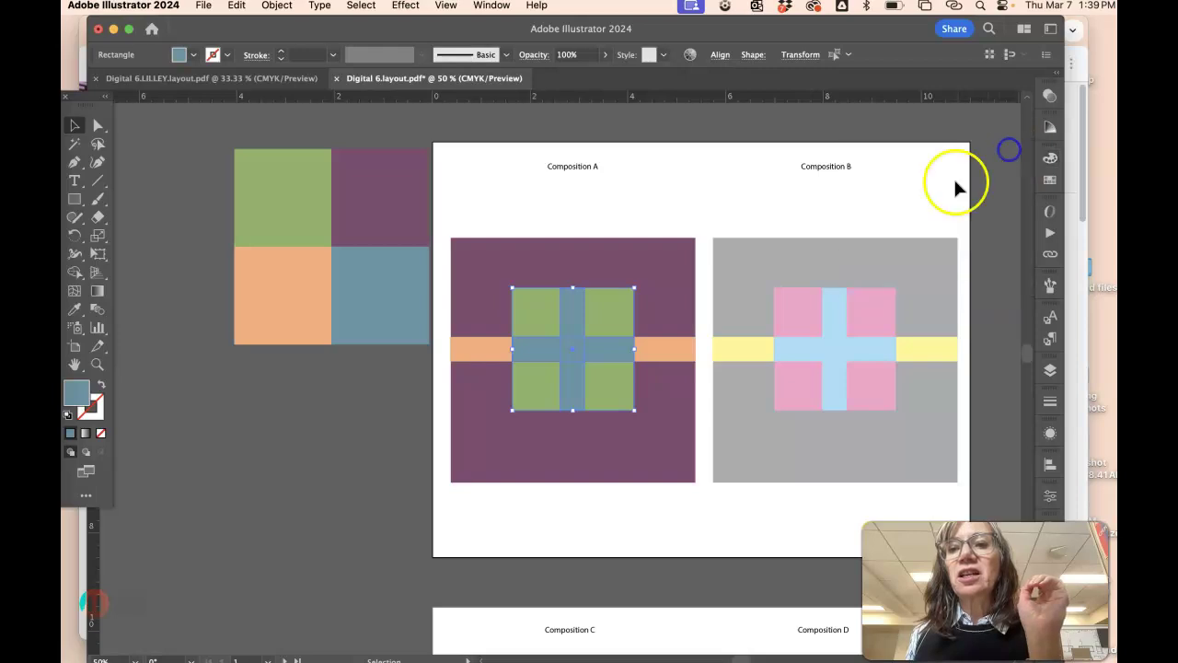
click(827, 247)
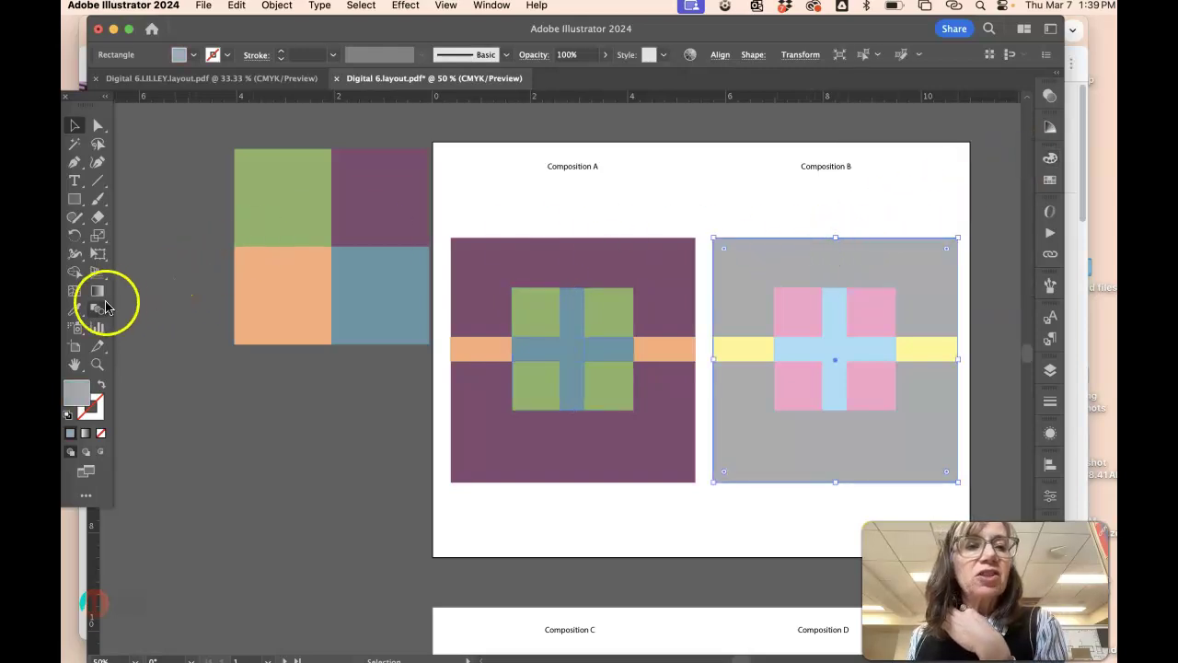
click(76, 309)
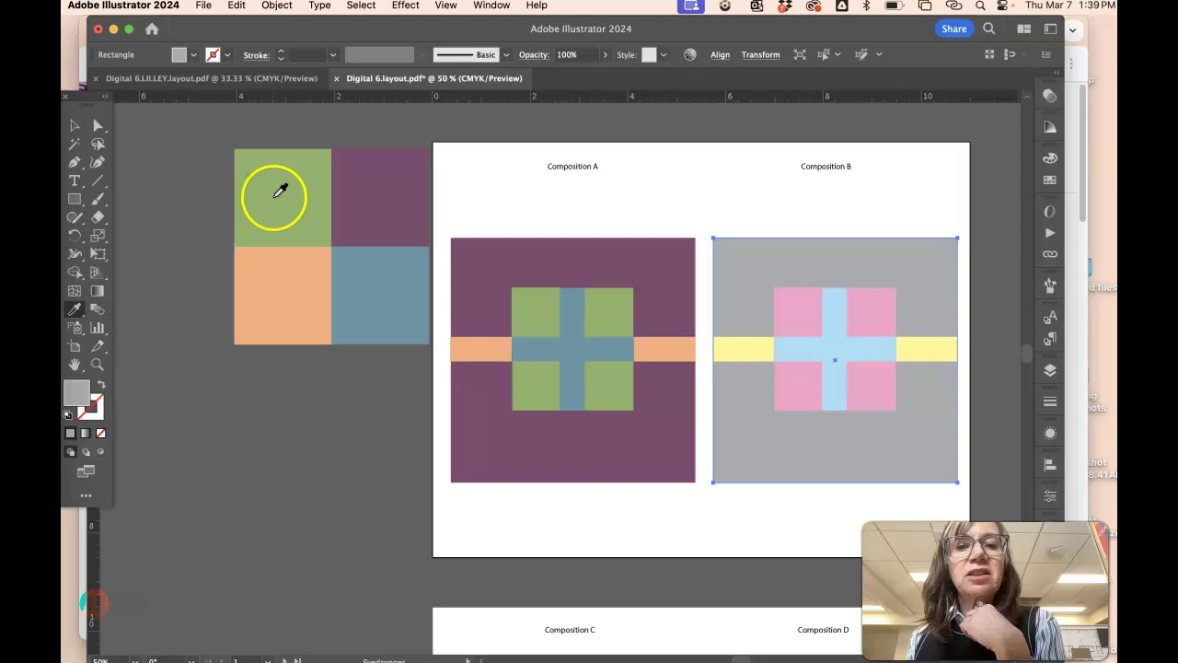
click(277, 191)
Recolour Composition B's four pink squares with the plum swatch
click(97, 126)
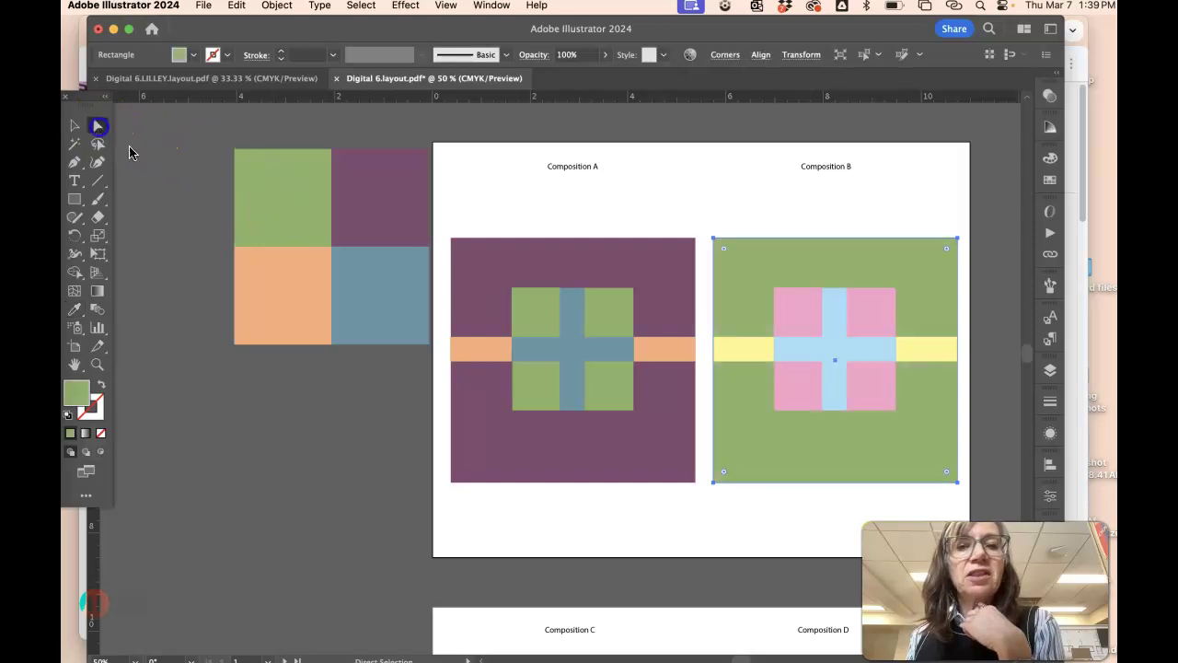
click(875, 313)
shift+click(871, 378)
shift+click(797, 379)
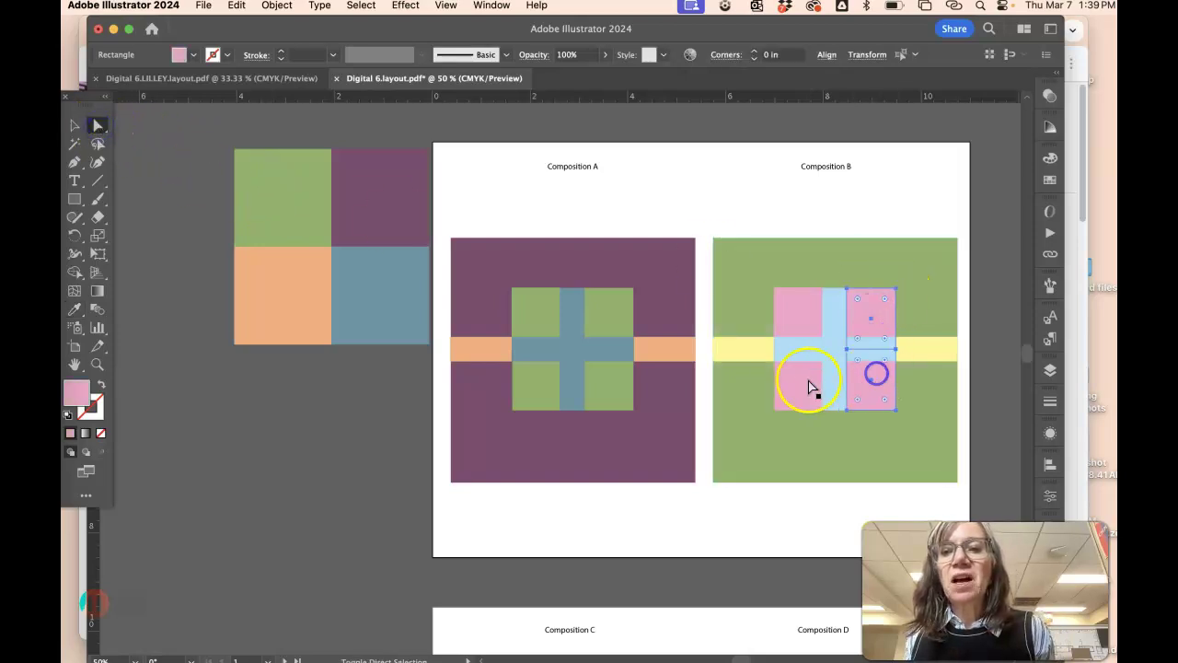
shift+click(797, 322)
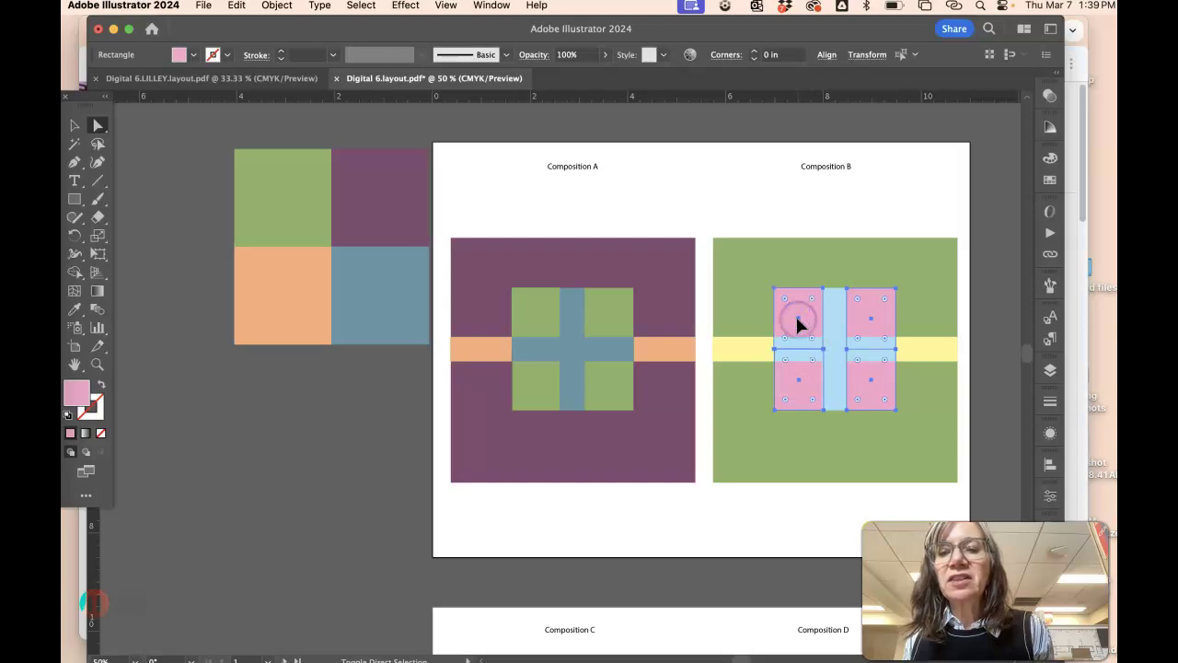
click(74, 308)
click(387, 201)
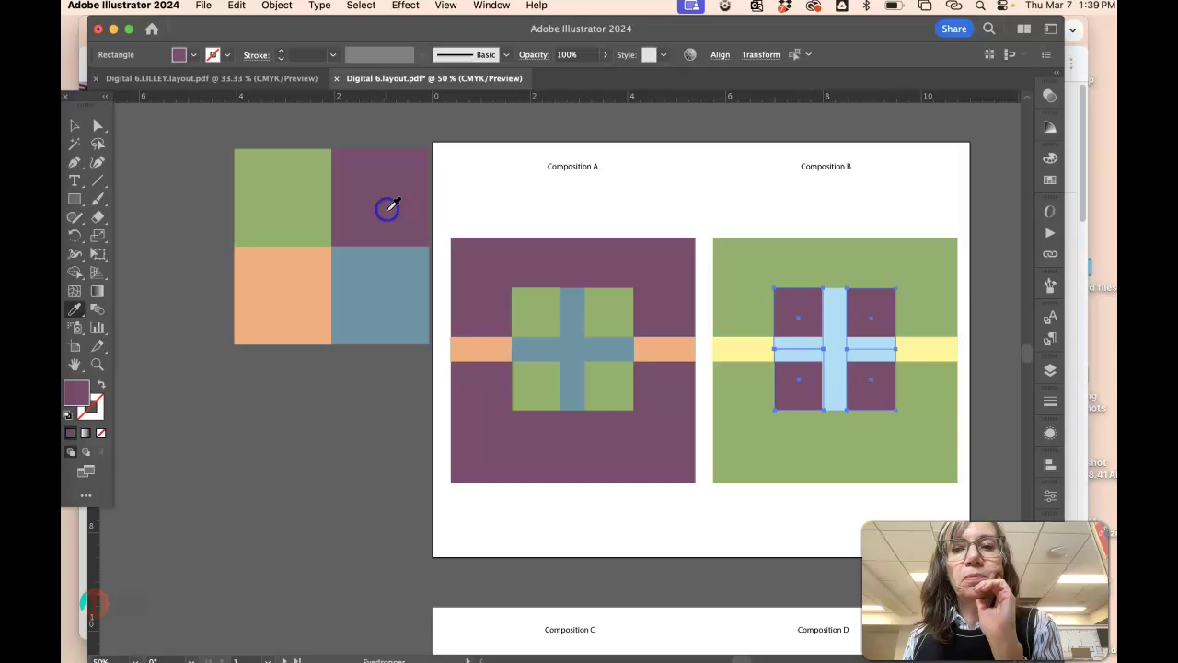
click(75, 126)
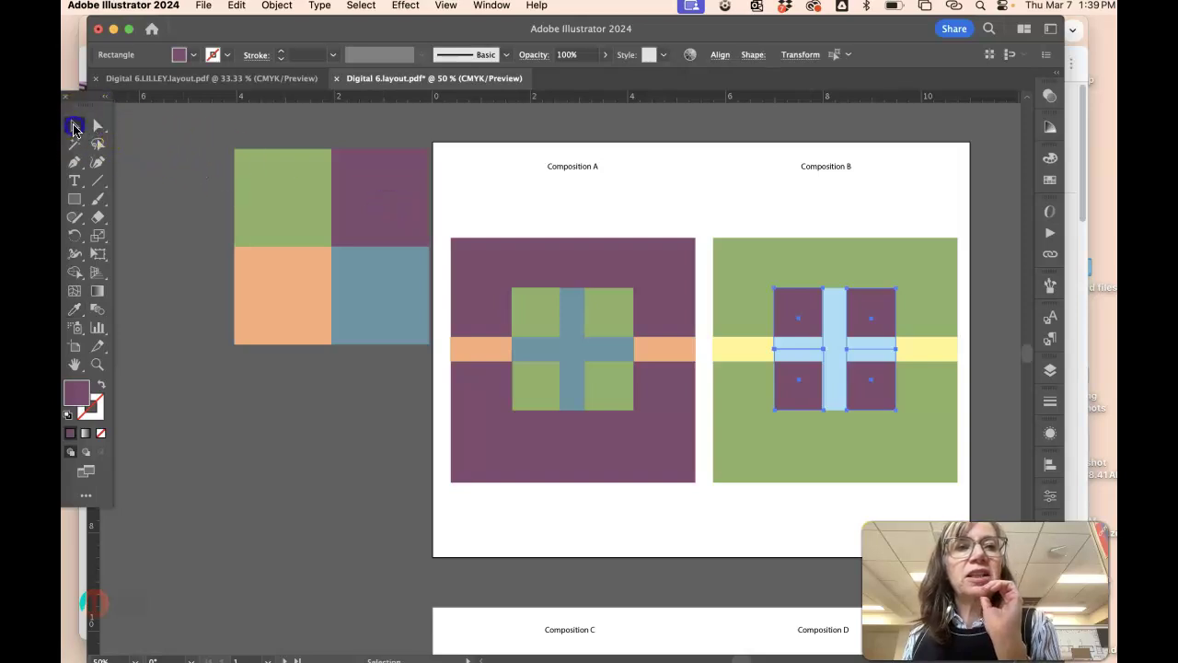
click(147, 136)
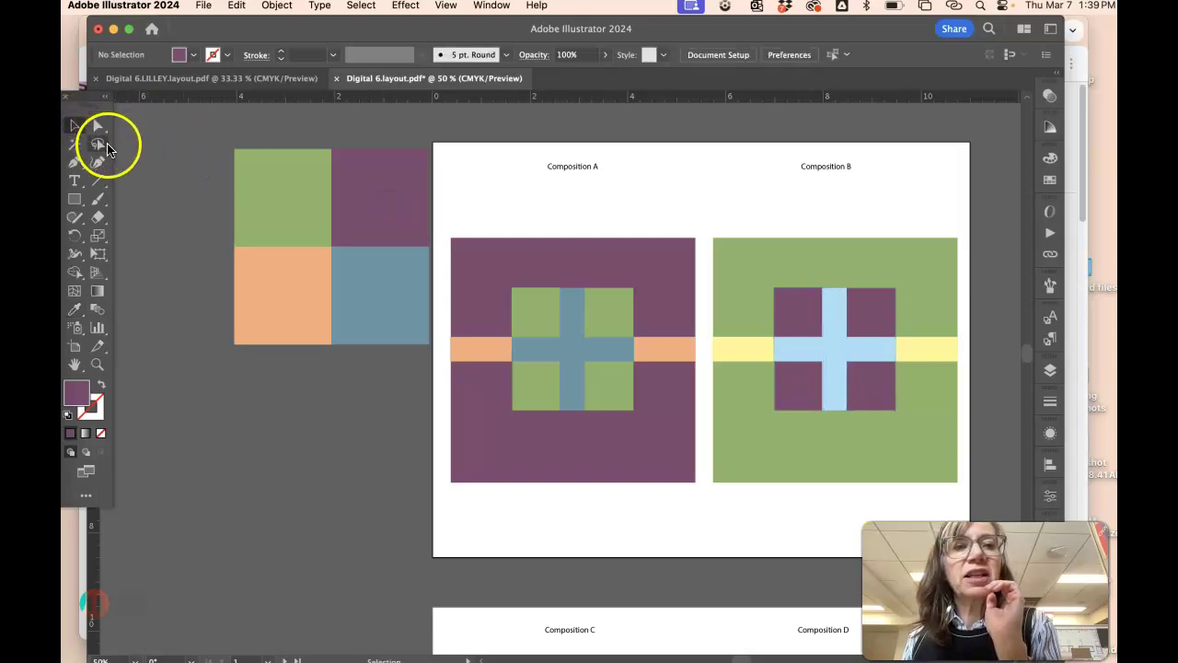
Fill Composition B's light-blue cross with the peach-orange swatch
click(265, 184)
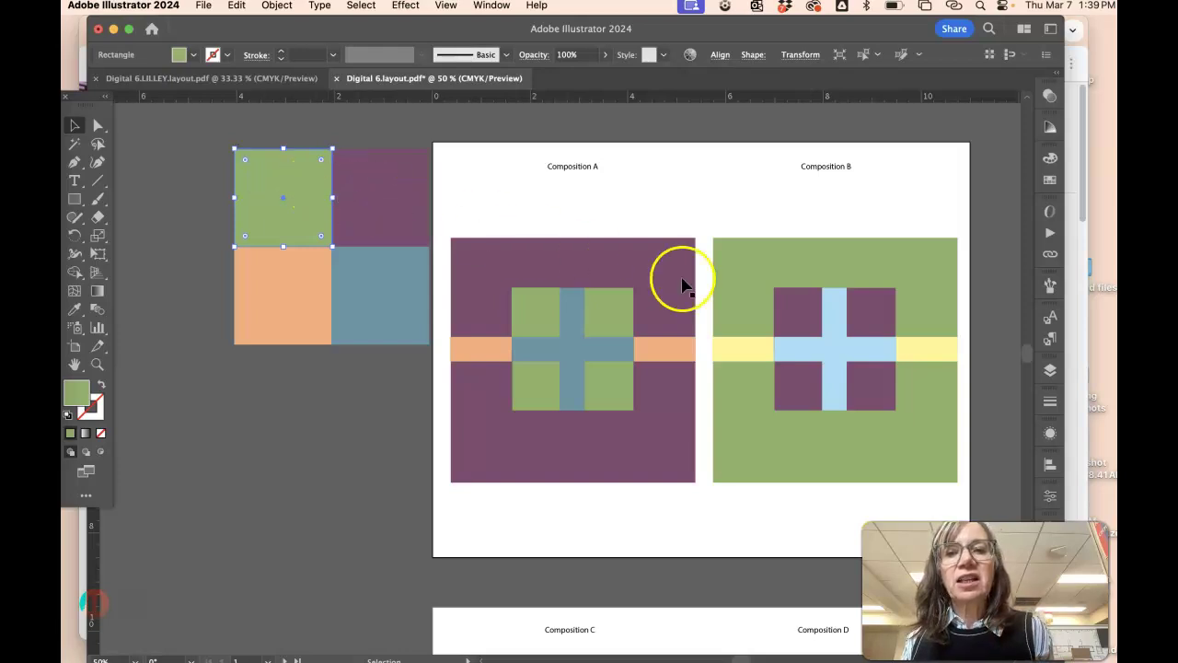
click(835, 316)
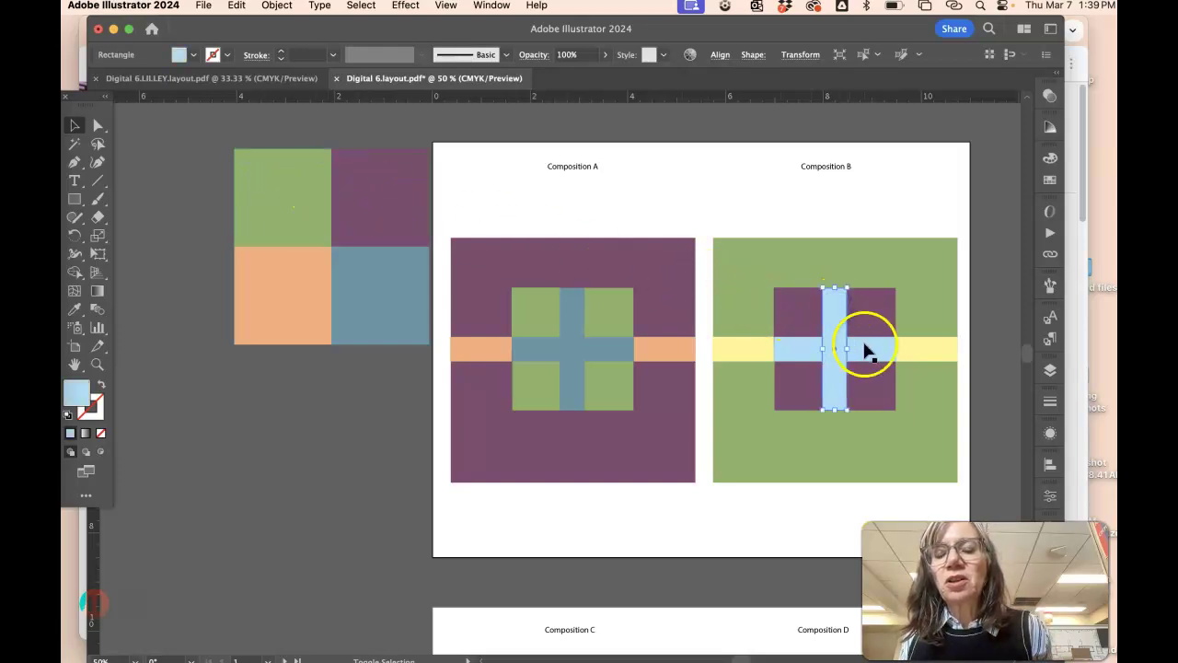
shift+click(864, 346)
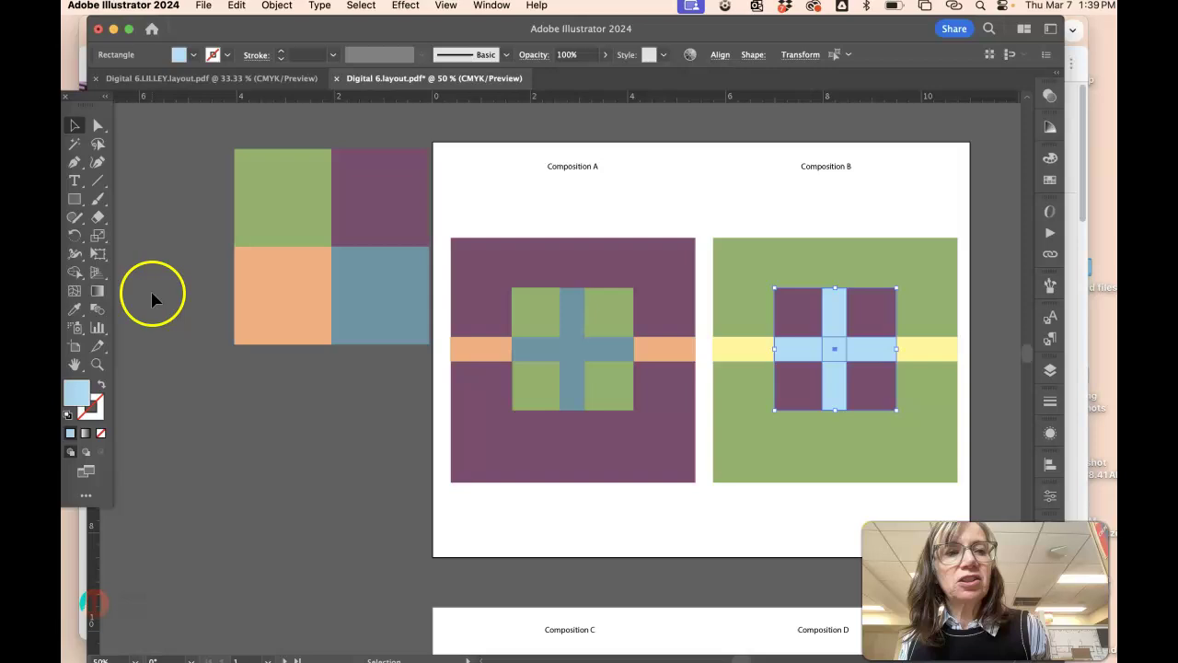
click(75, 308)
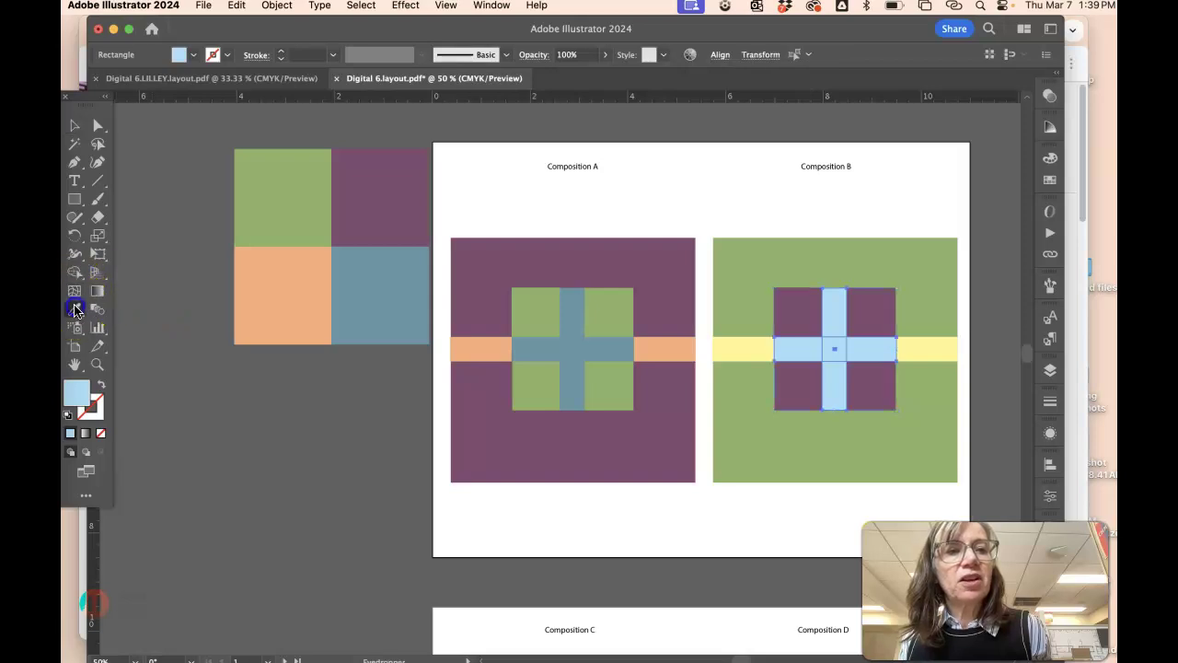
click(267, 276)
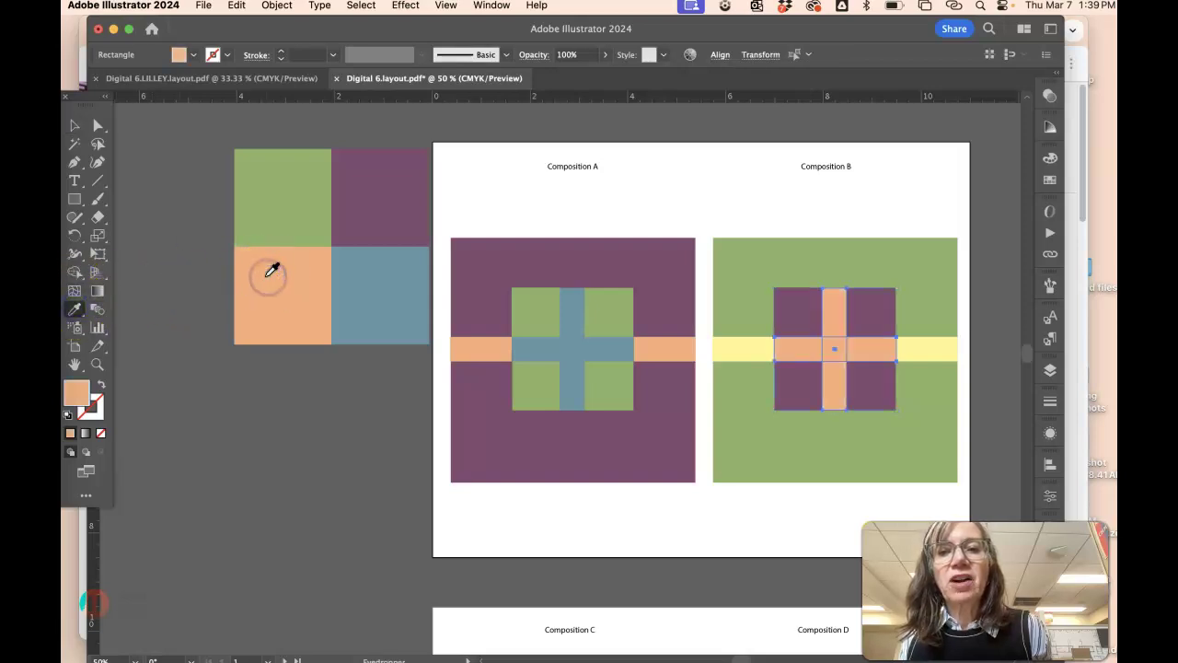
click(75, 125)
Recolour Composition B's two yellow side bars with the grey-blue swatch
click(141, 138)
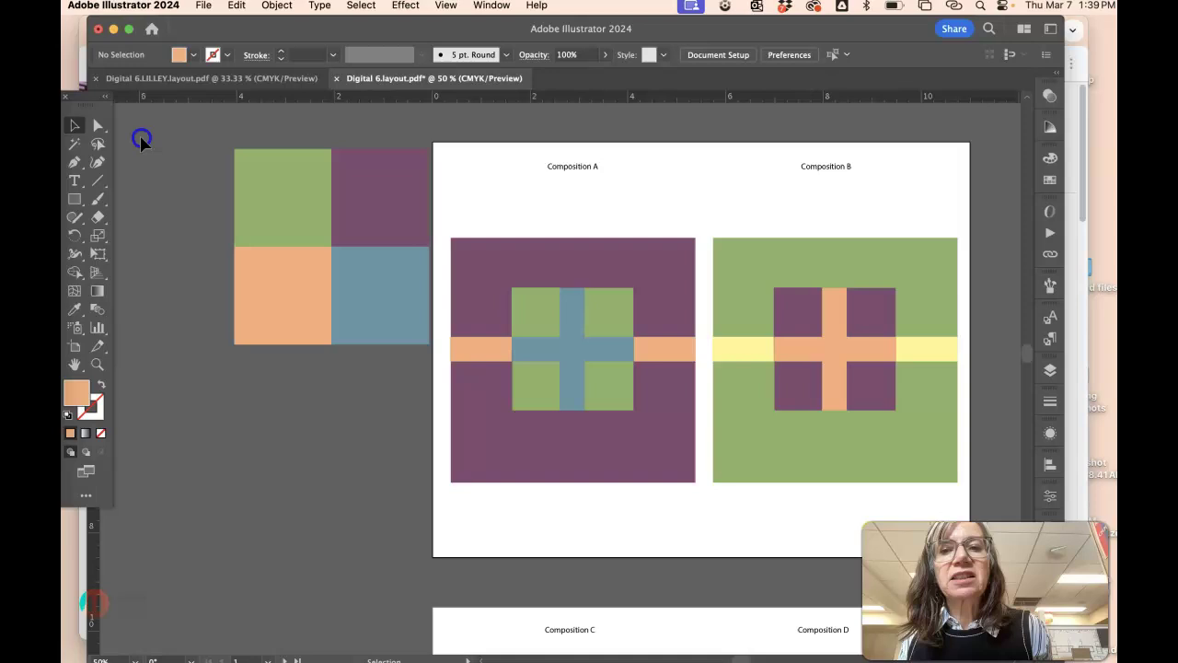
click(923, 348)
shift+click(753, 349)
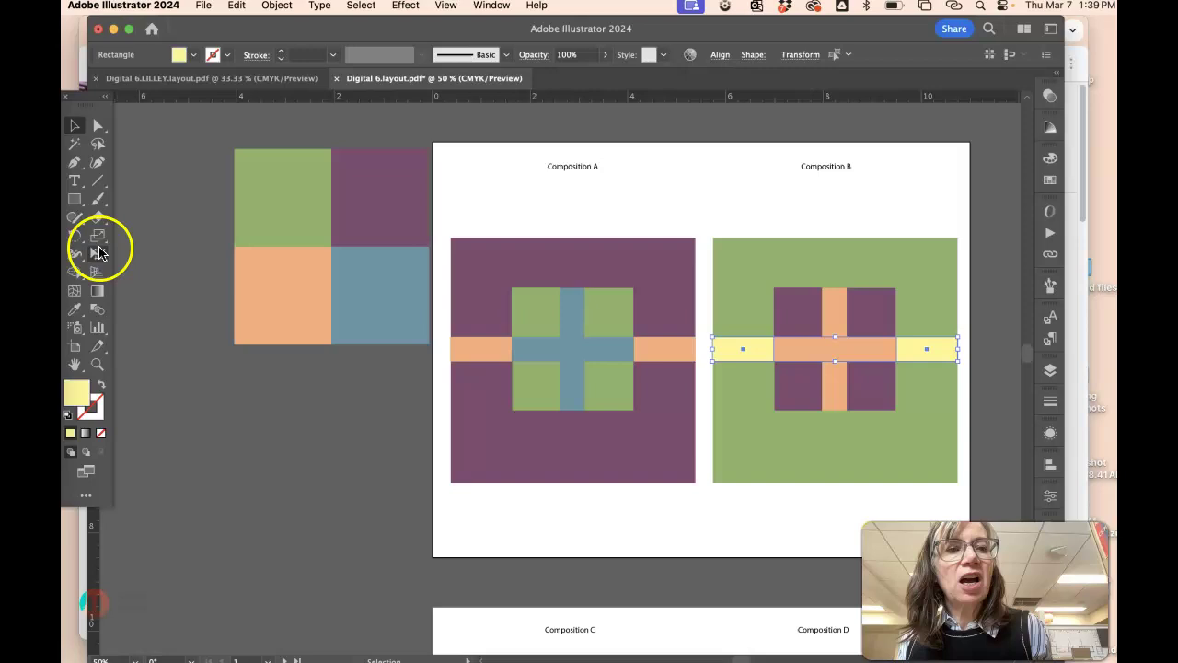
click(76, 311)
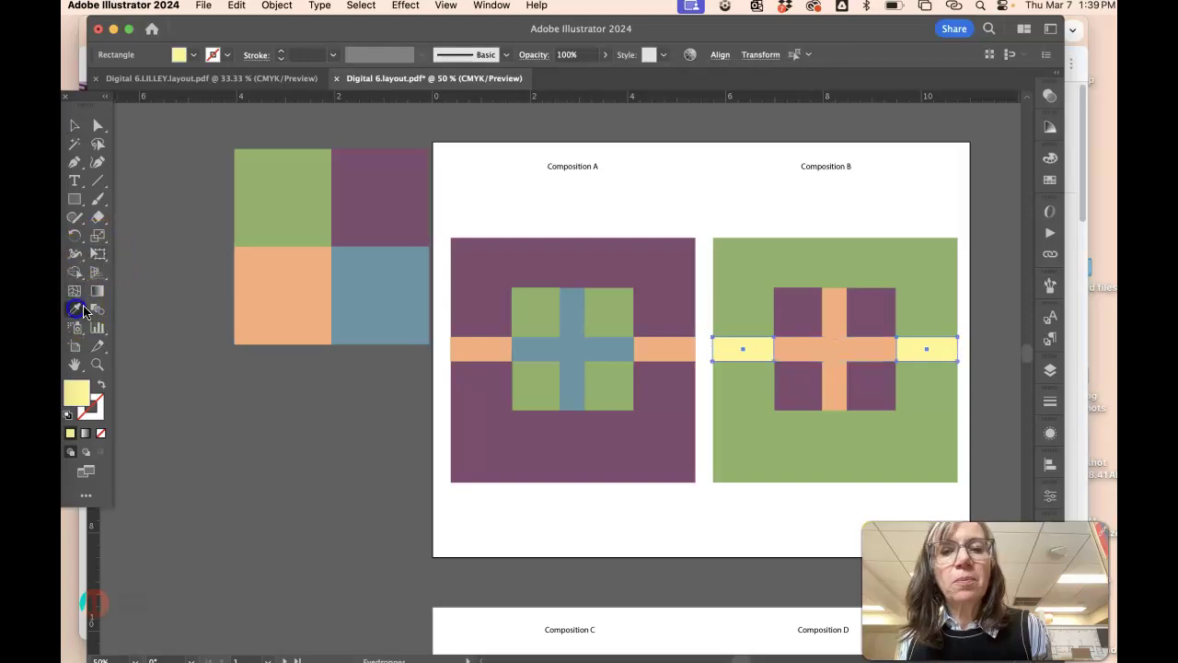
click(400, 261)
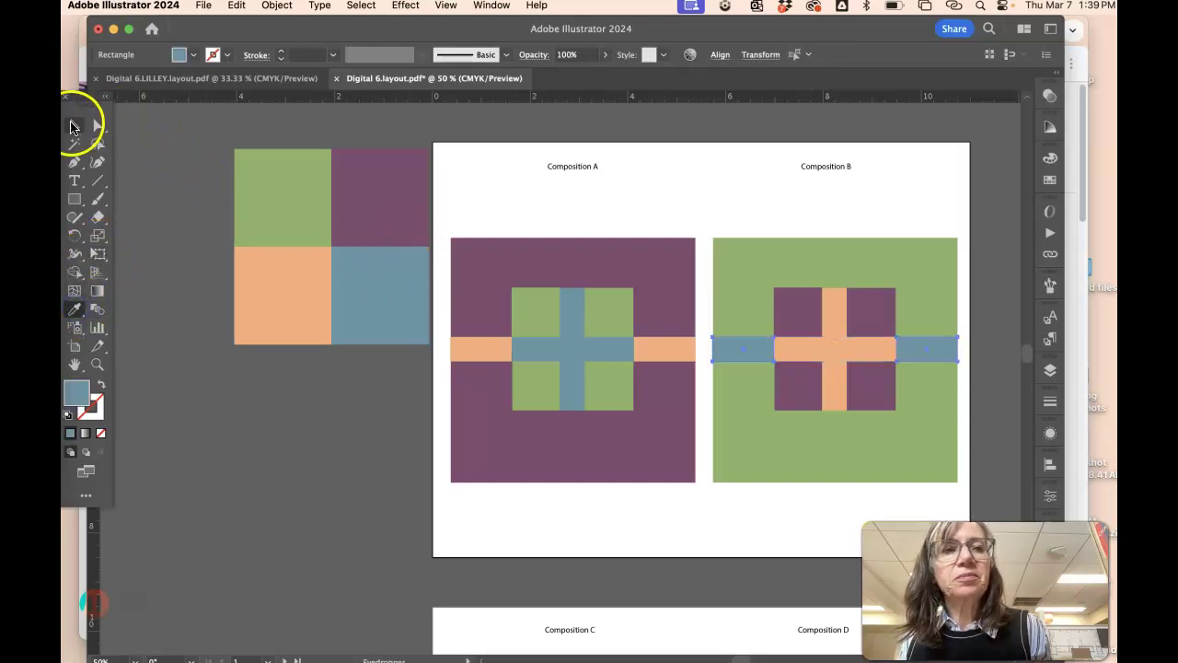
click(69, 126)
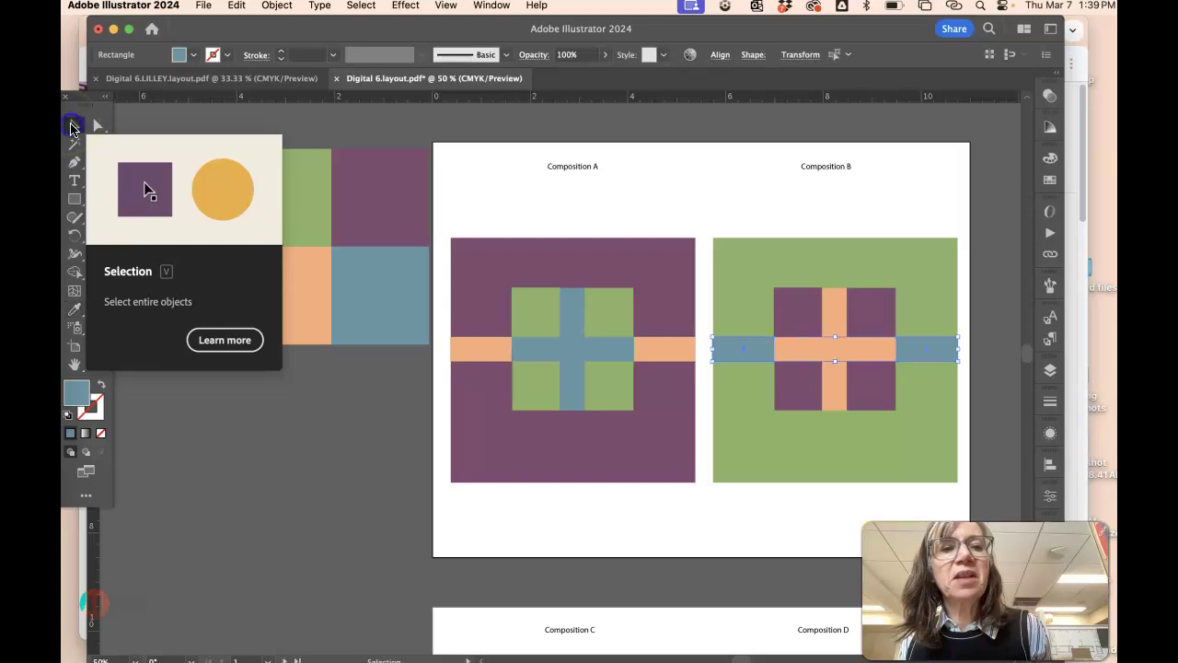
click(191, 138)
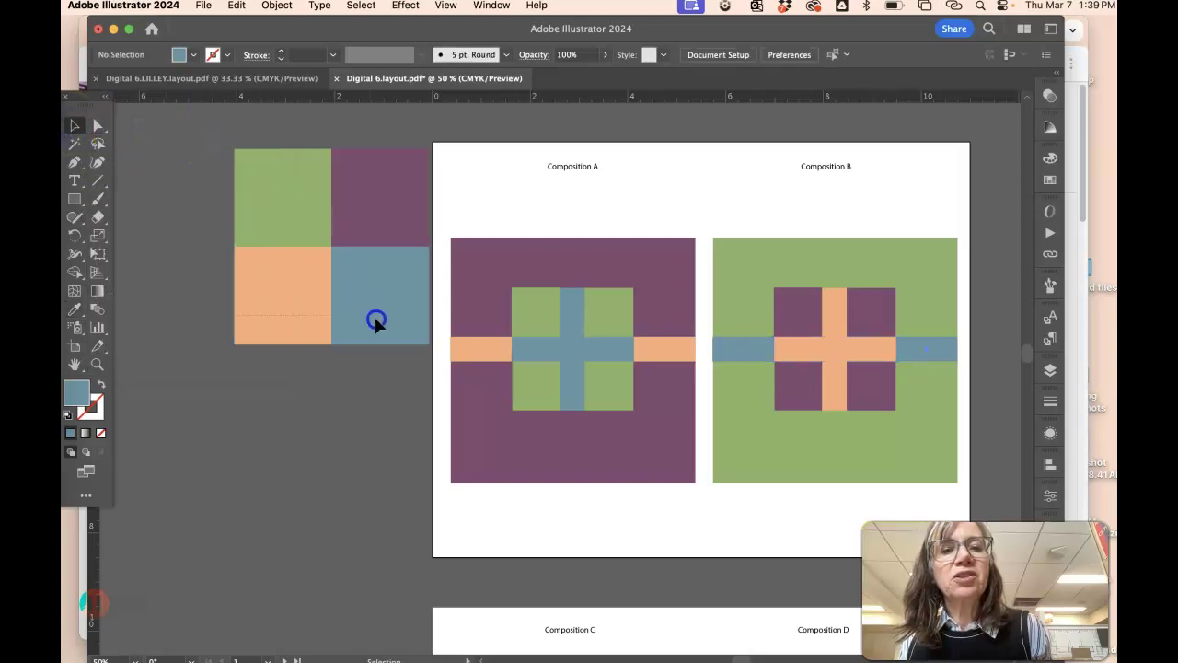
Drag the four-swatch palette copy down beside the Composition C and D artboard
click(376, 320)
click(203, 139)
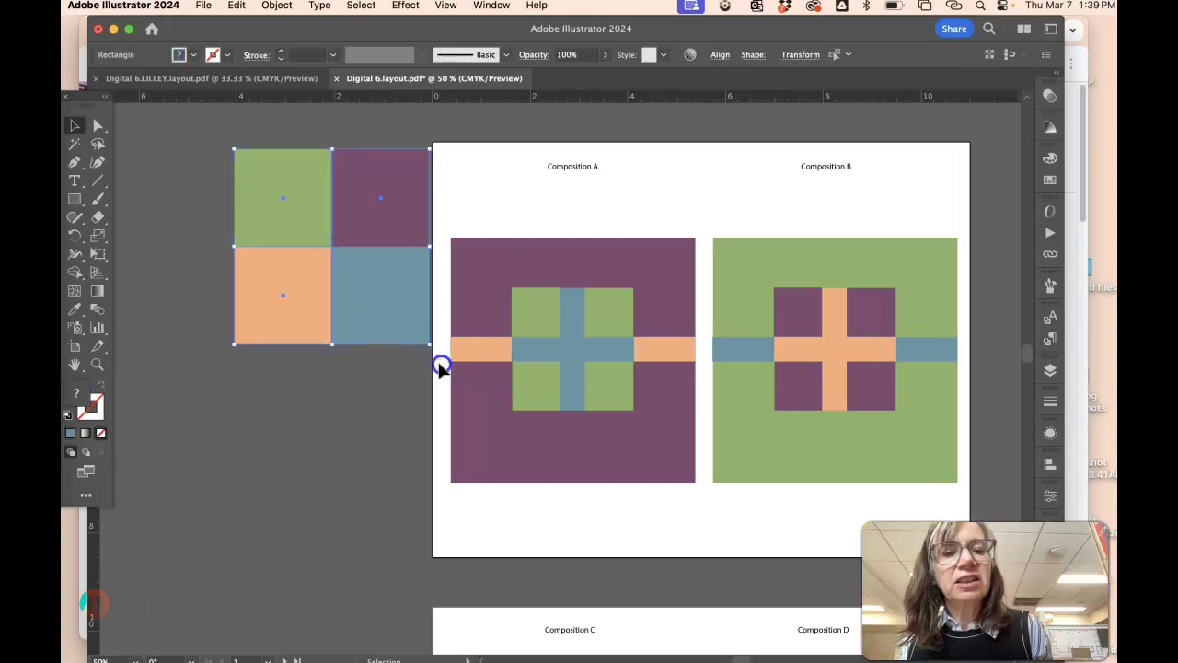
drag(393, 245, 394, 532)
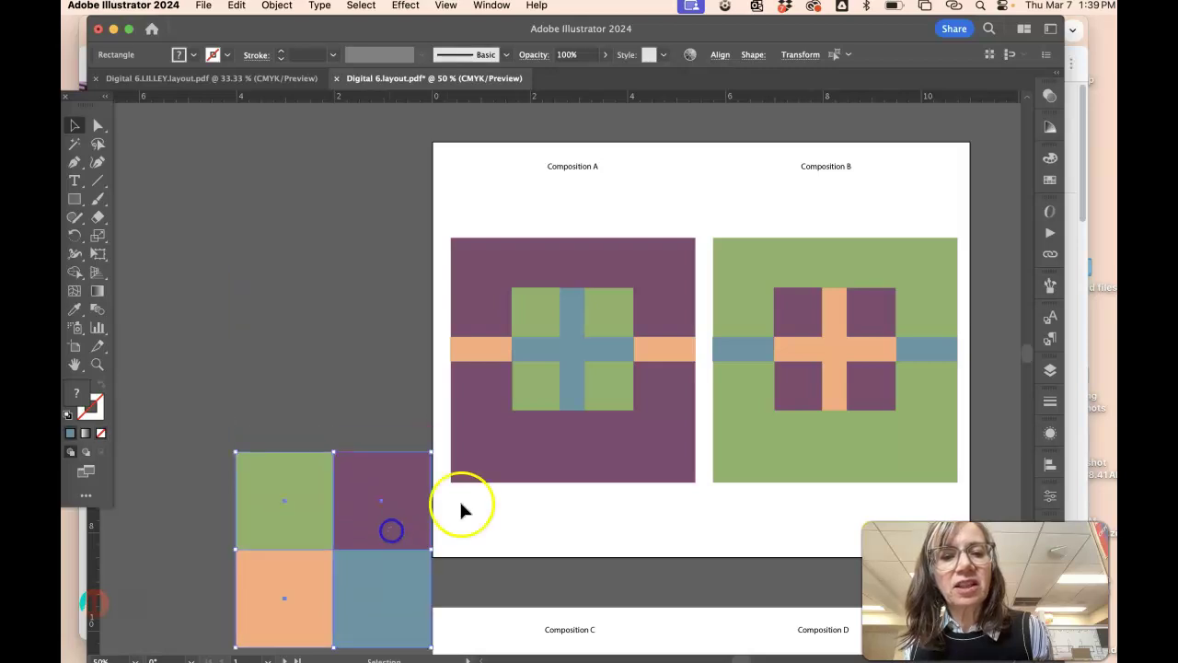
scroll(510, 497, down, 5)
scroll(491, 466, down, 3)
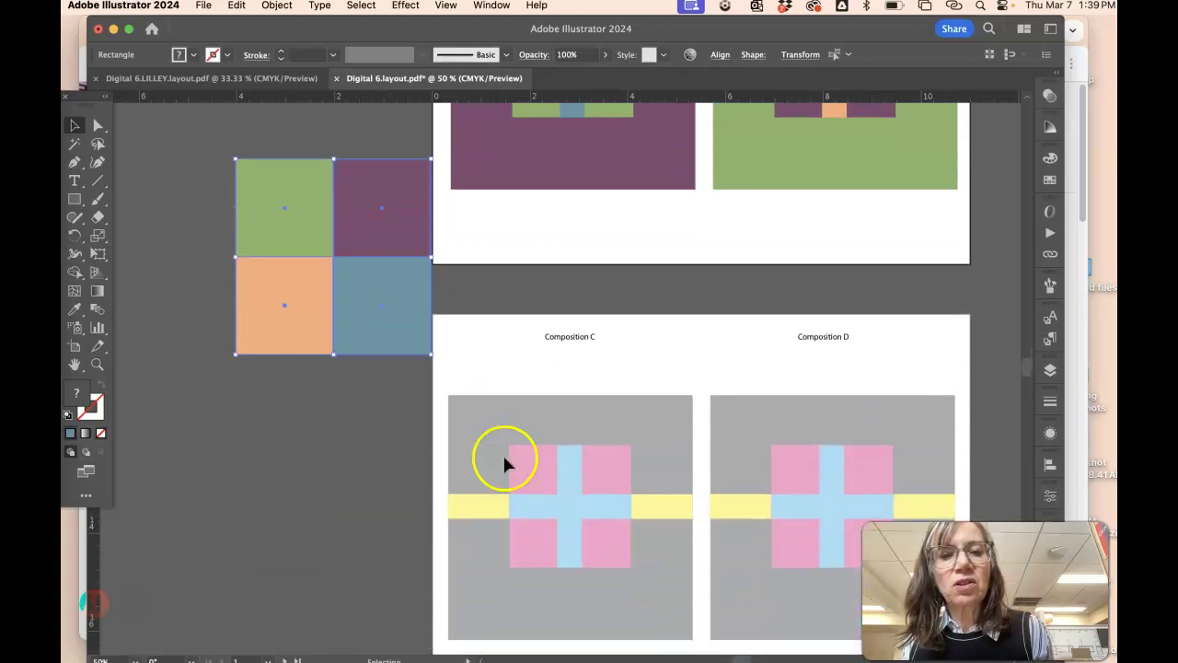
drag(353, 281, 352, 435)
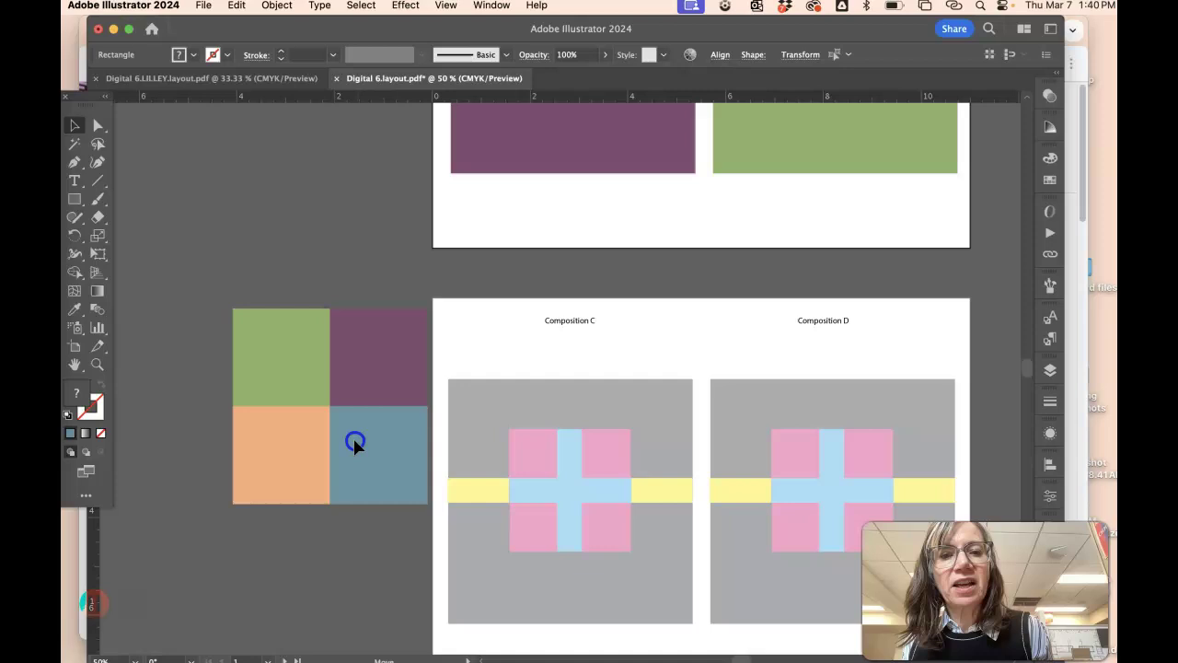
click(479, 363)
click(675, 367)
scroll(676, 368, up, 1)
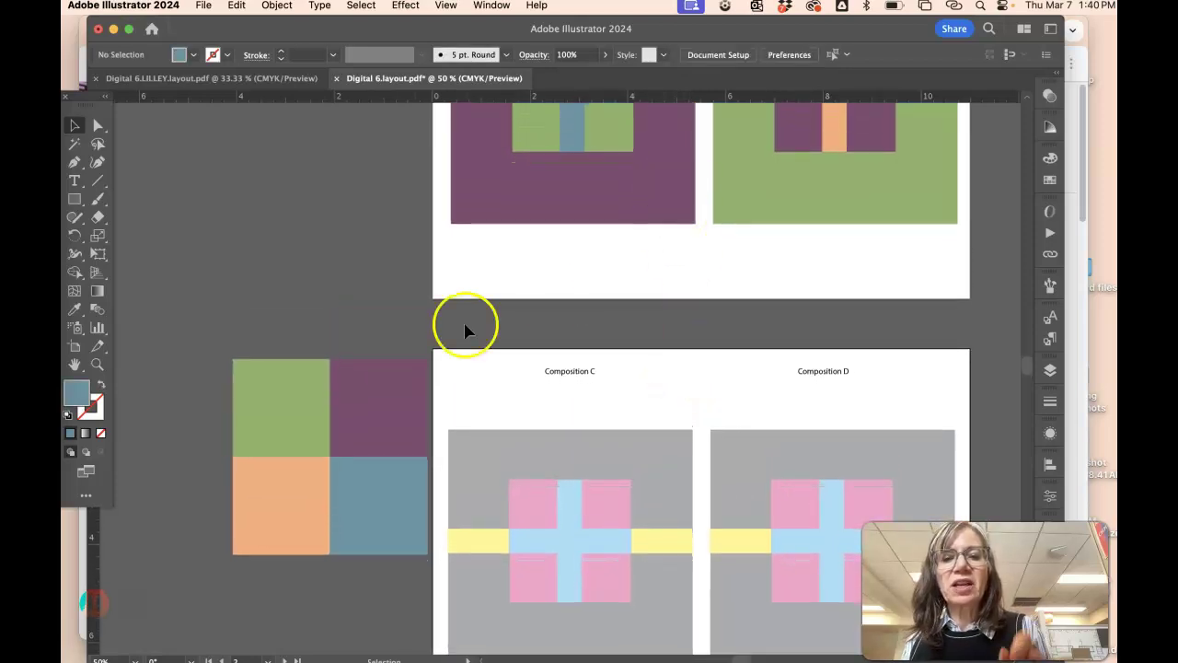
Give Composition C's grey background the sampled orange colour
click(506, 453)
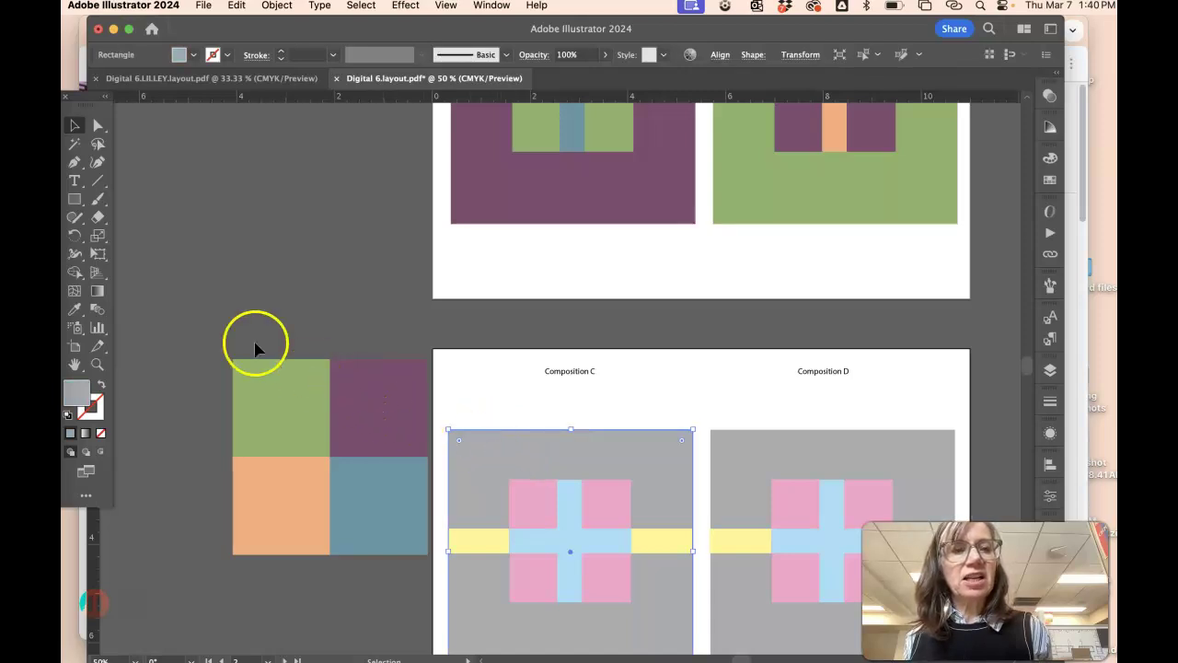
click(75, 309)
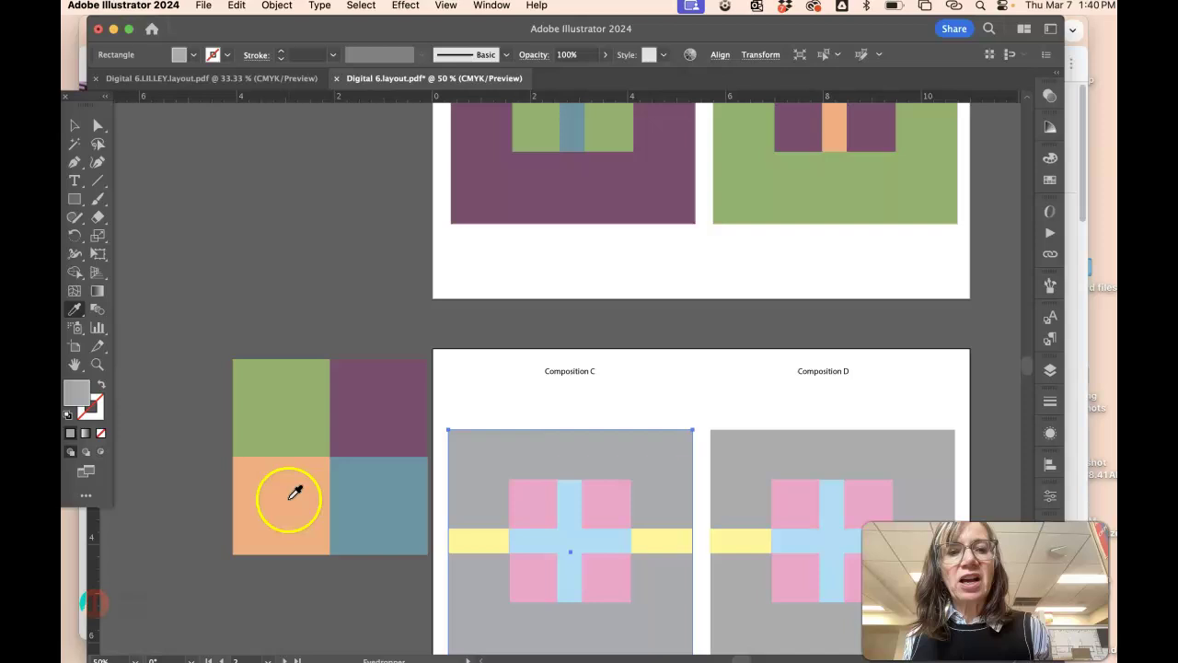
click(288, 495)
Select Composition C's four pink squares and turn them the sampled blue
click(97, 125)
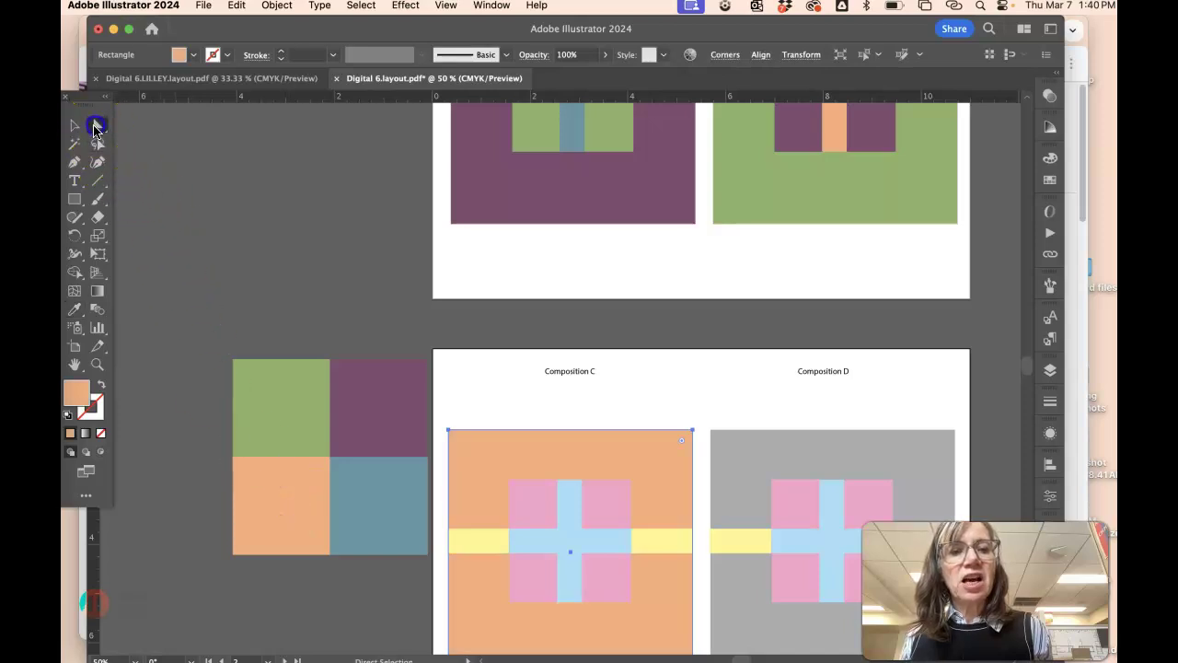
click(573, 525)
shift+click(603, 502)
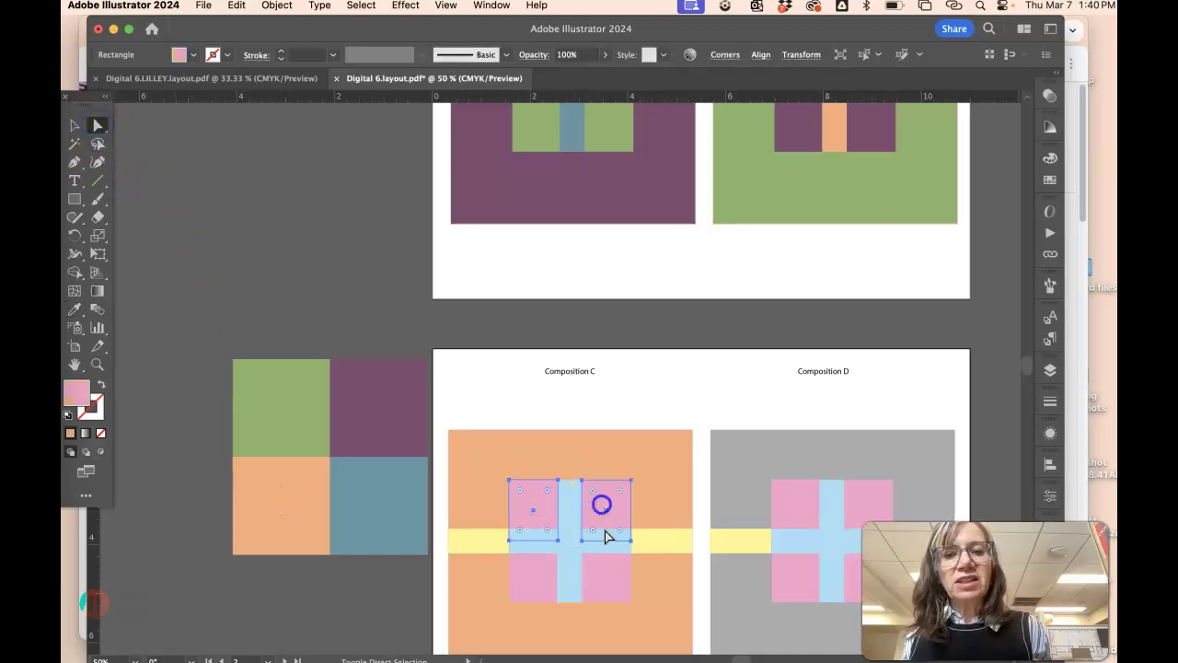
shift+click(610, 561)
shift+click(538, 569)
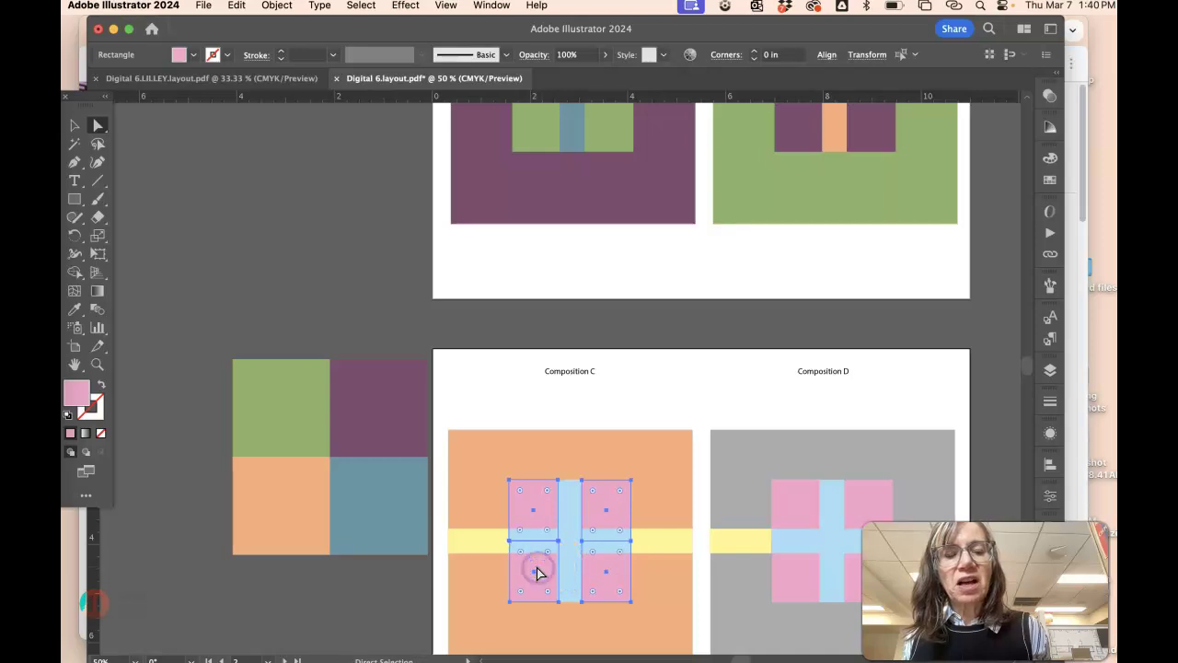
click(76, 310)
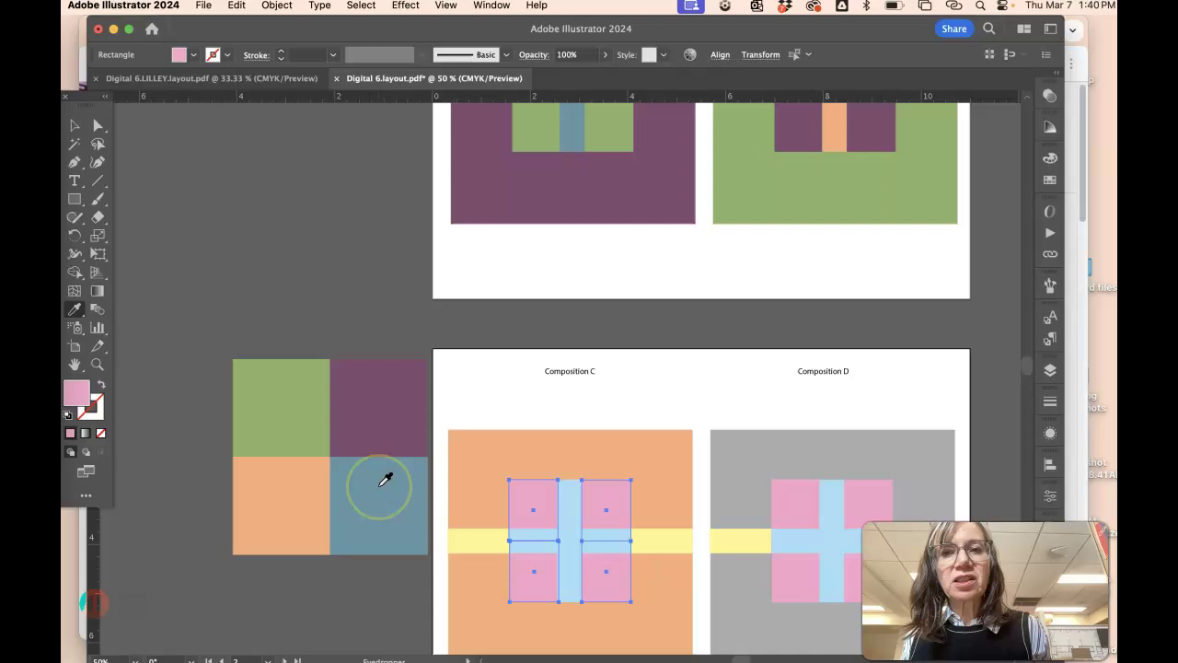
click(379, 485)
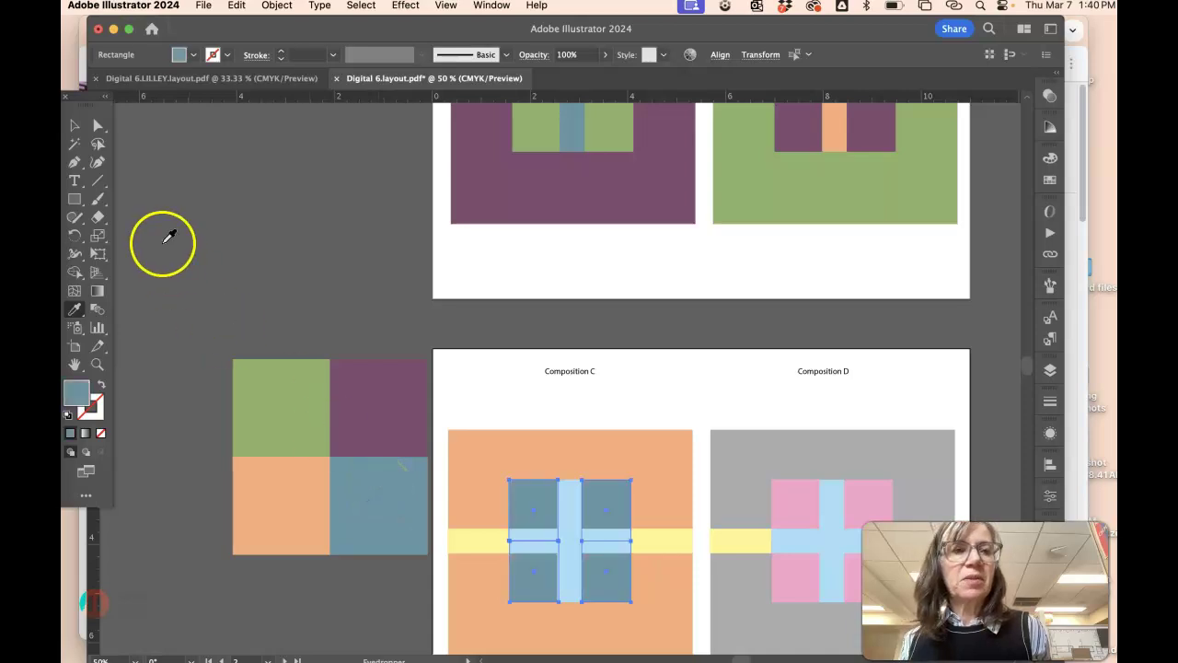
Select Composition C's vertical and horizontal light-blue bars and colour the cross green
click(97, 125)
click(260, 235)
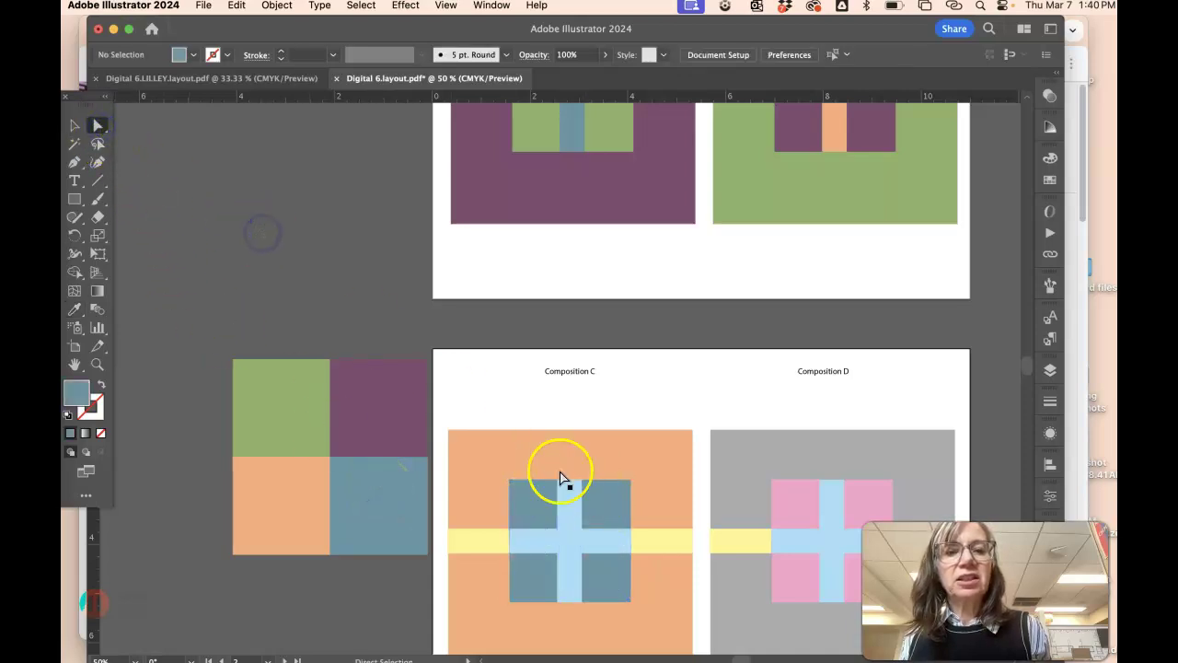
click(599, 492)
click(565, 511)
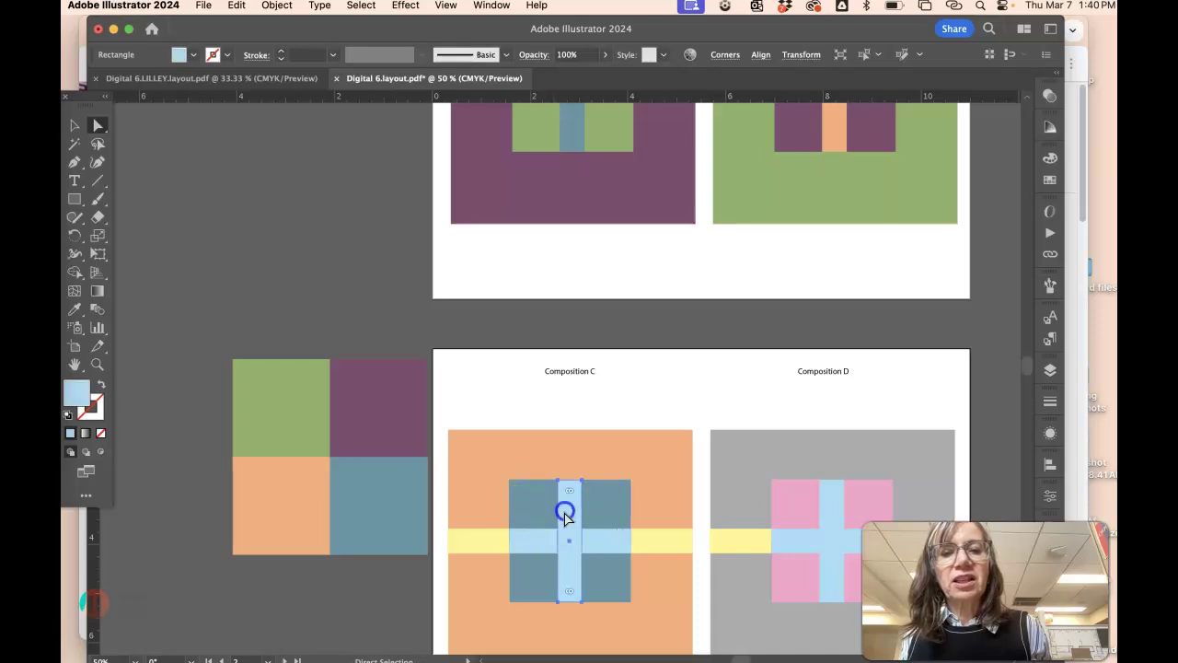
shift+click(543, 536)
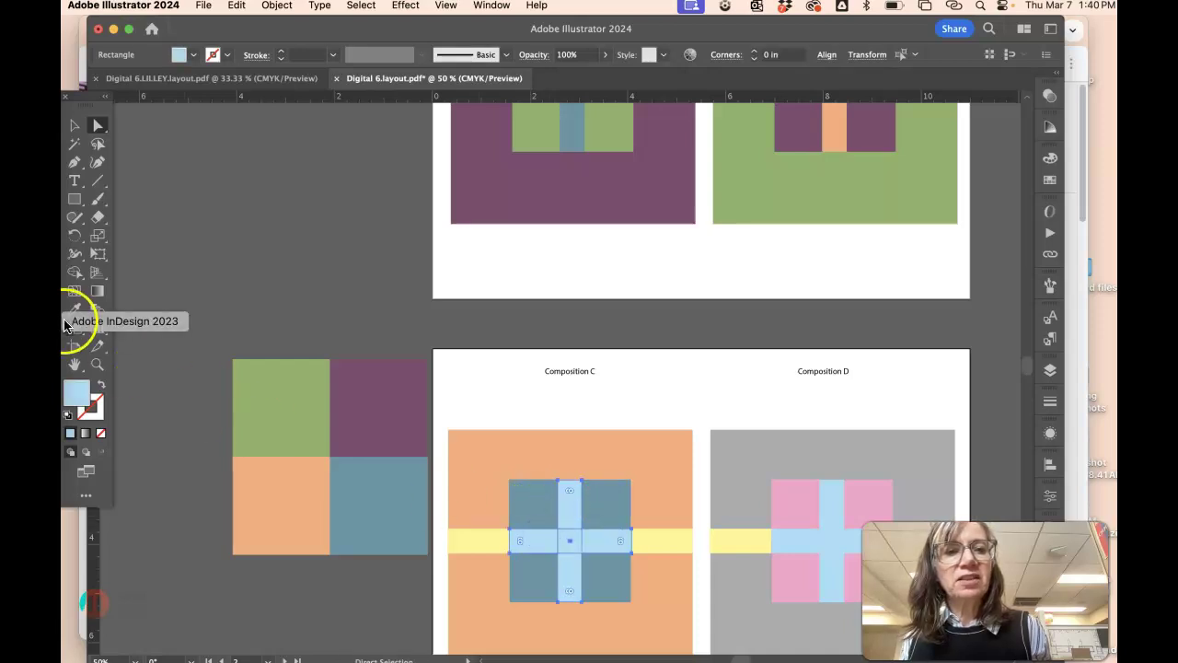
click(75, 310)
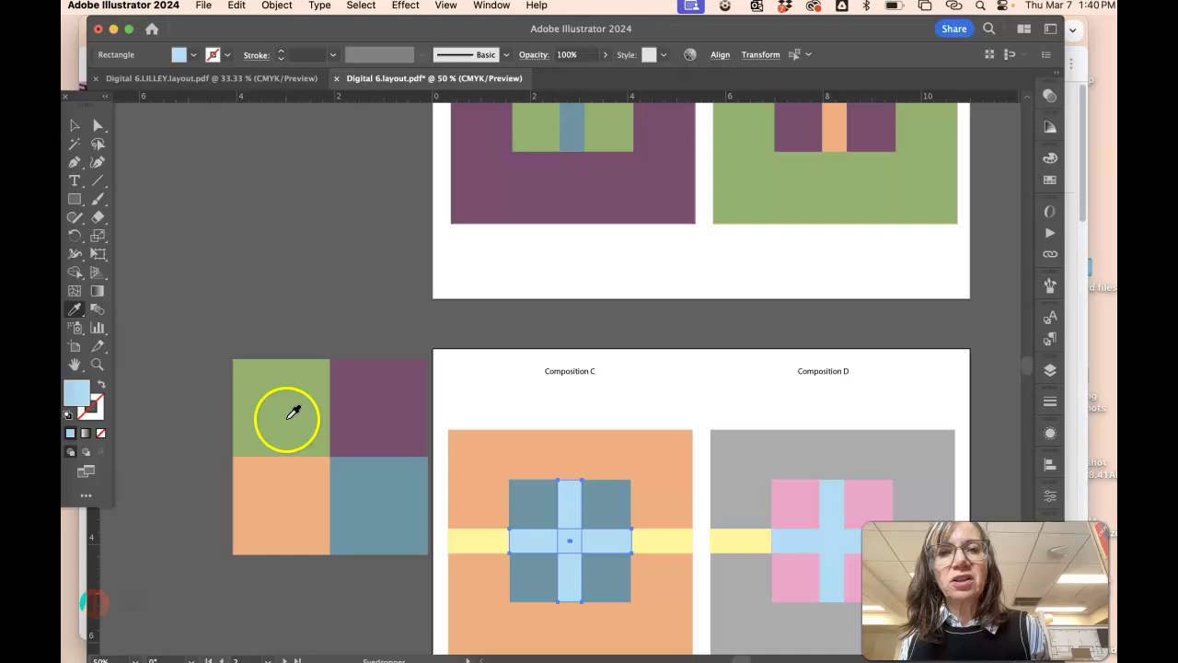
click(292, 413)
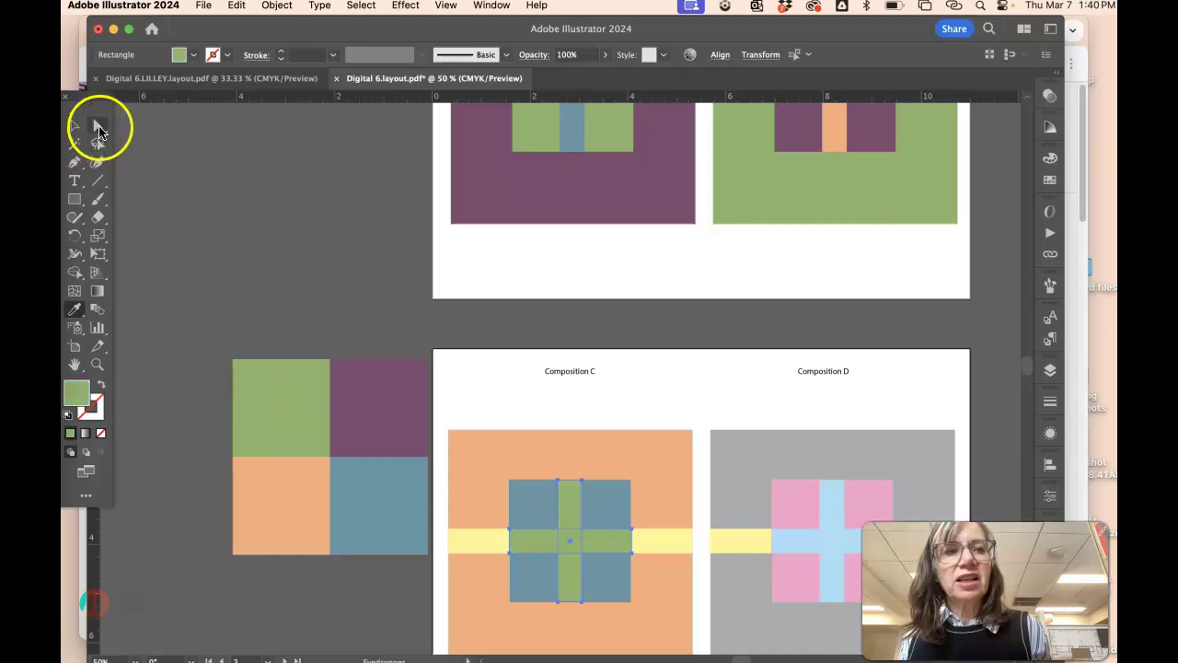
Turn Composition C's left and right yellow side bars the sampled purple
click(99, 125)
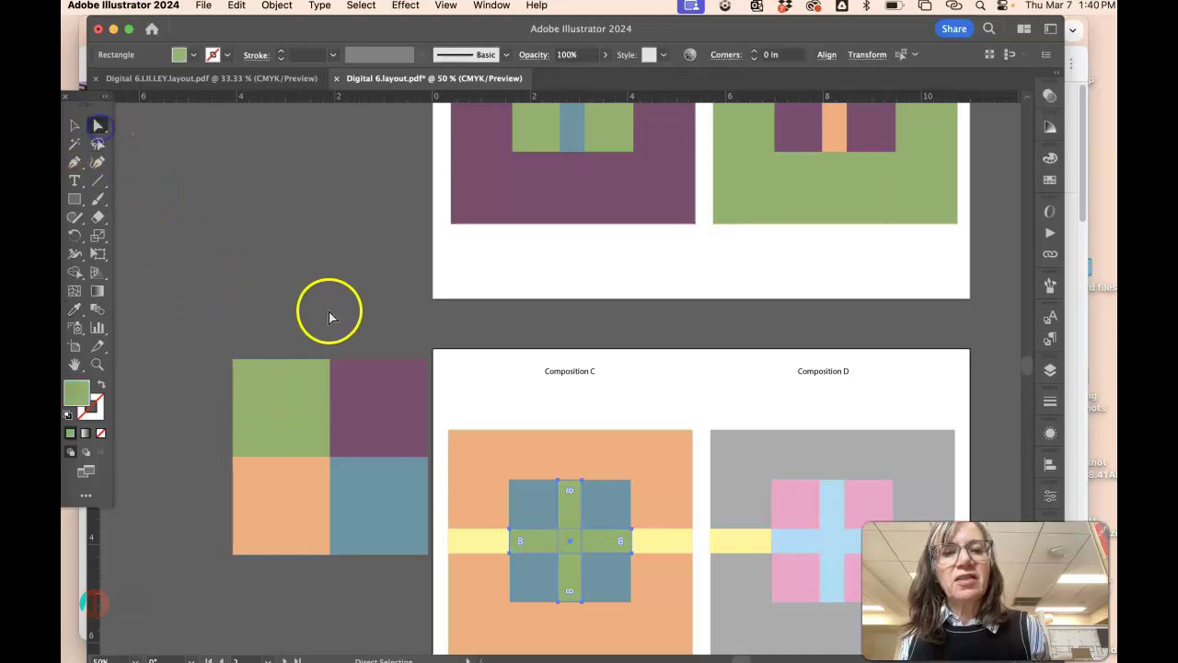
click(463, 541)
shift+click(666, 544)
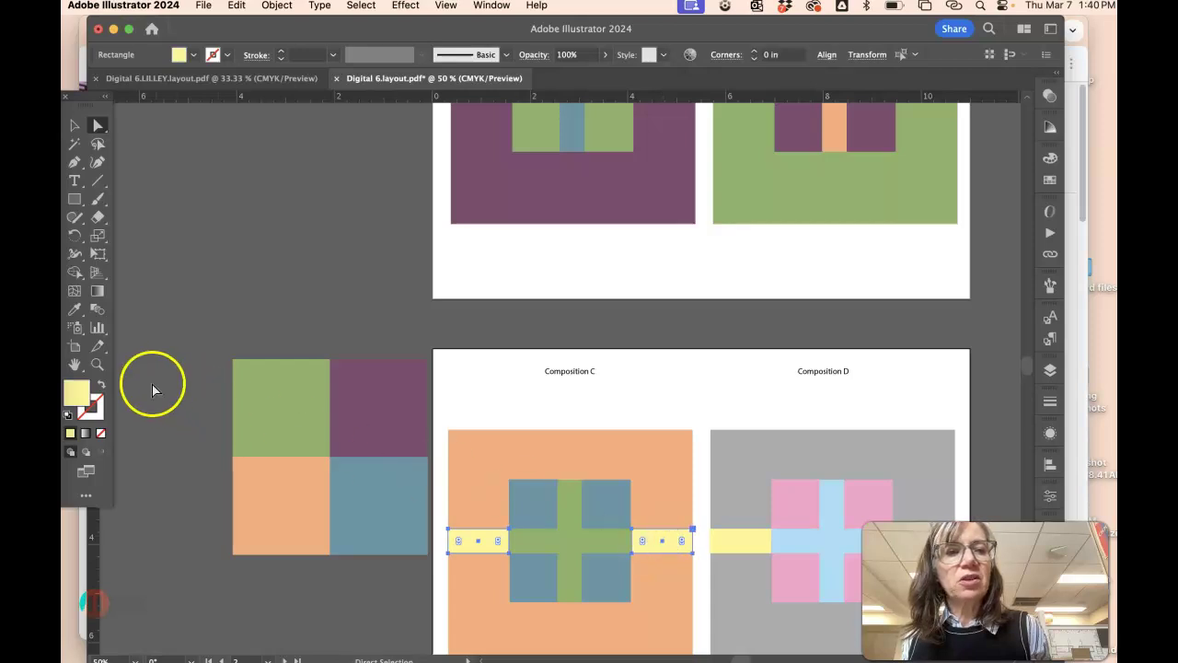
click(78, 313)
click(361, 377)
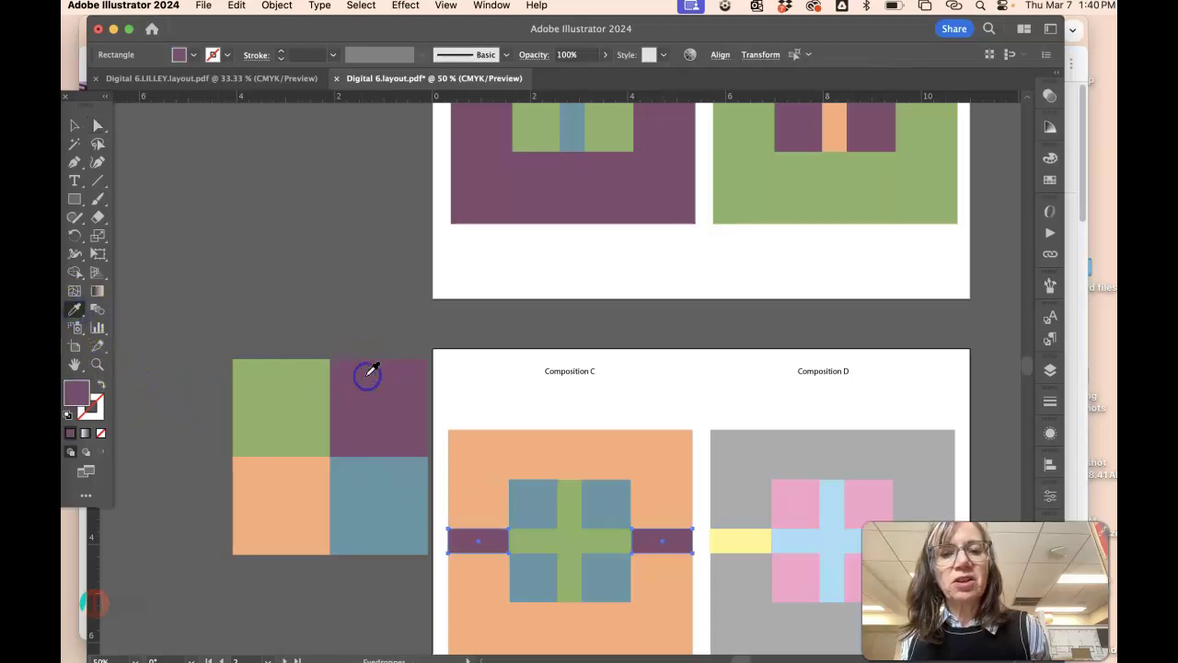
click(75, 125)
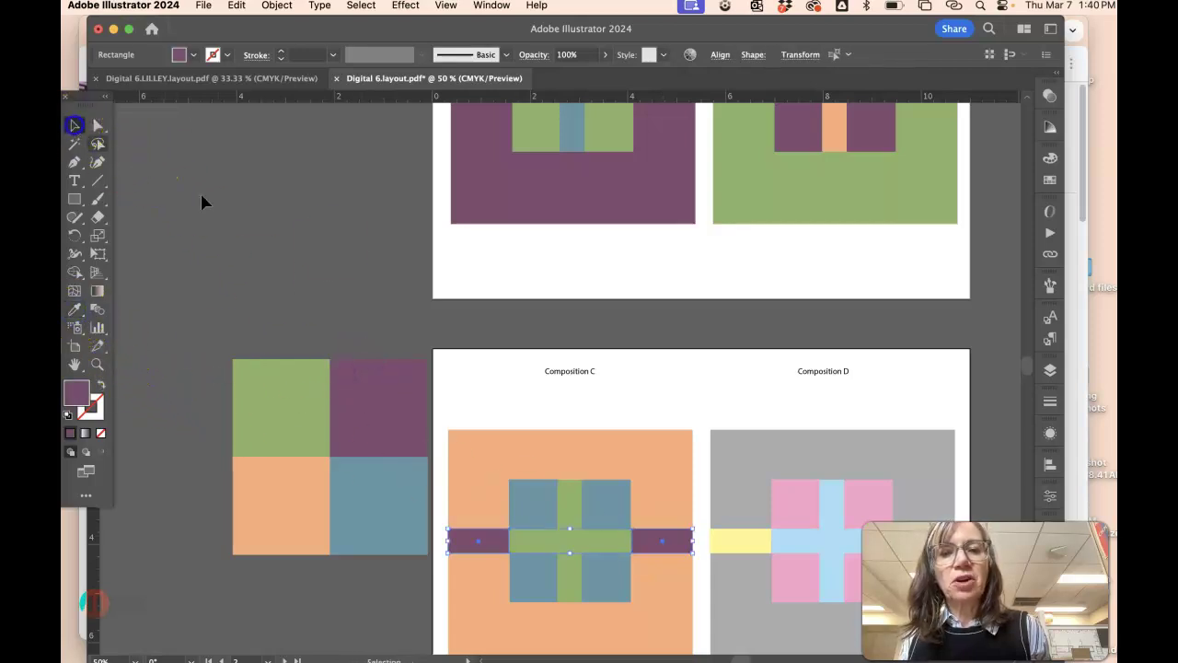
Give Composition D's grey background the sampled blue colour
click(844, 444)
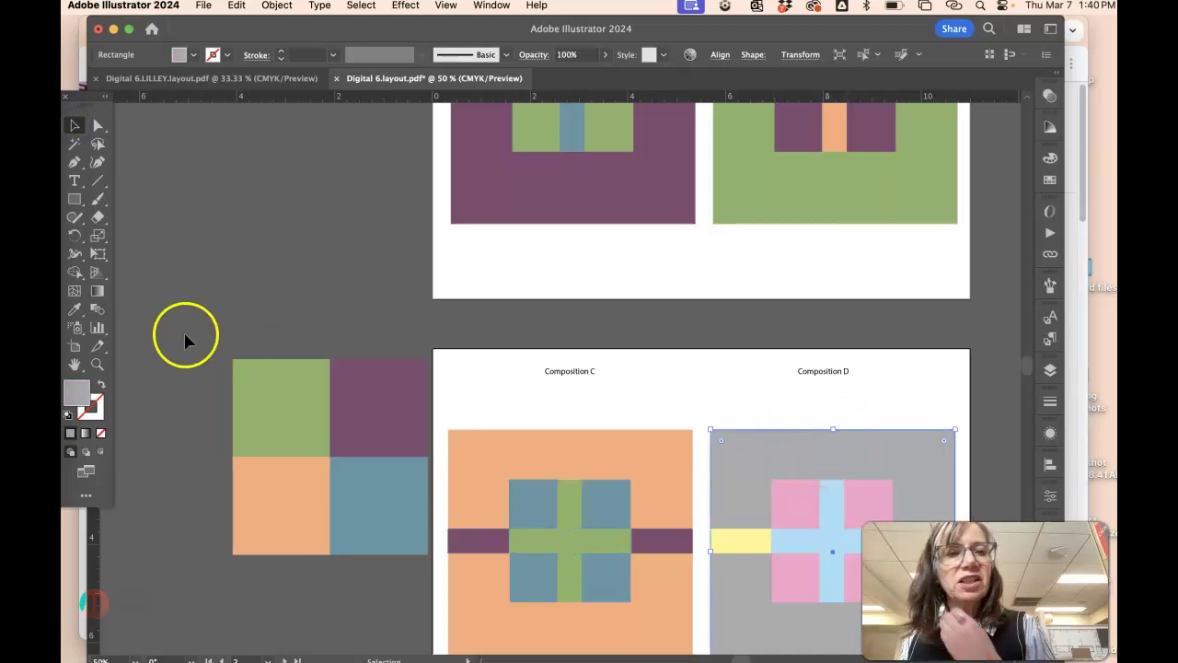
click(74, 310)
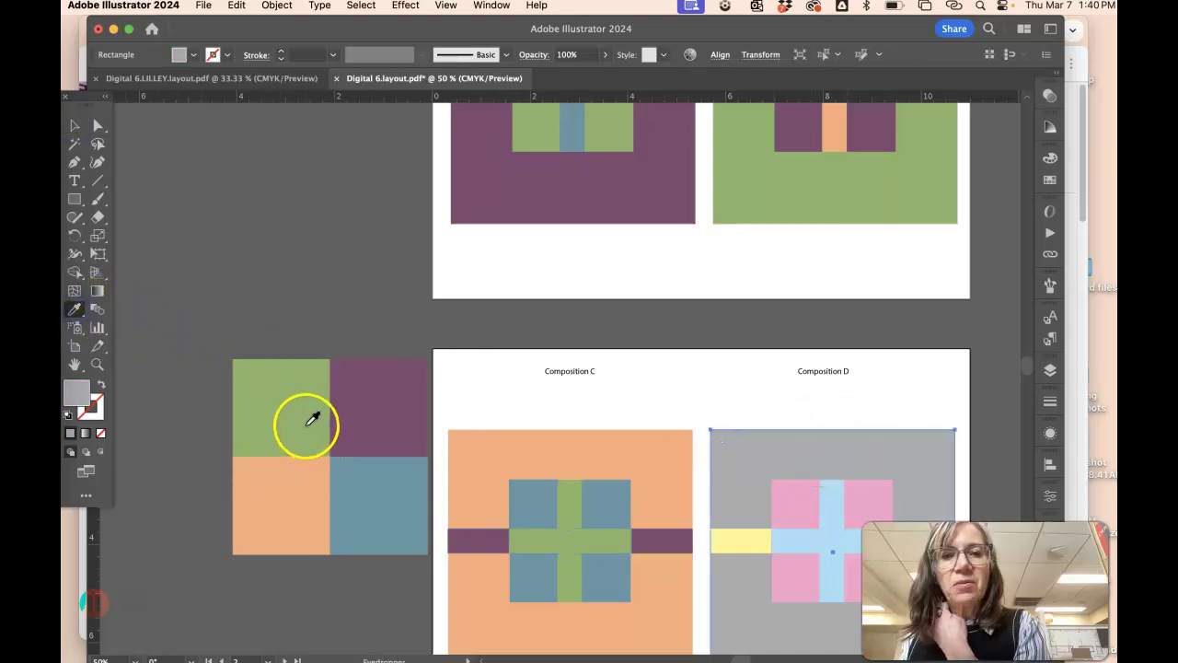
click(354, 484)
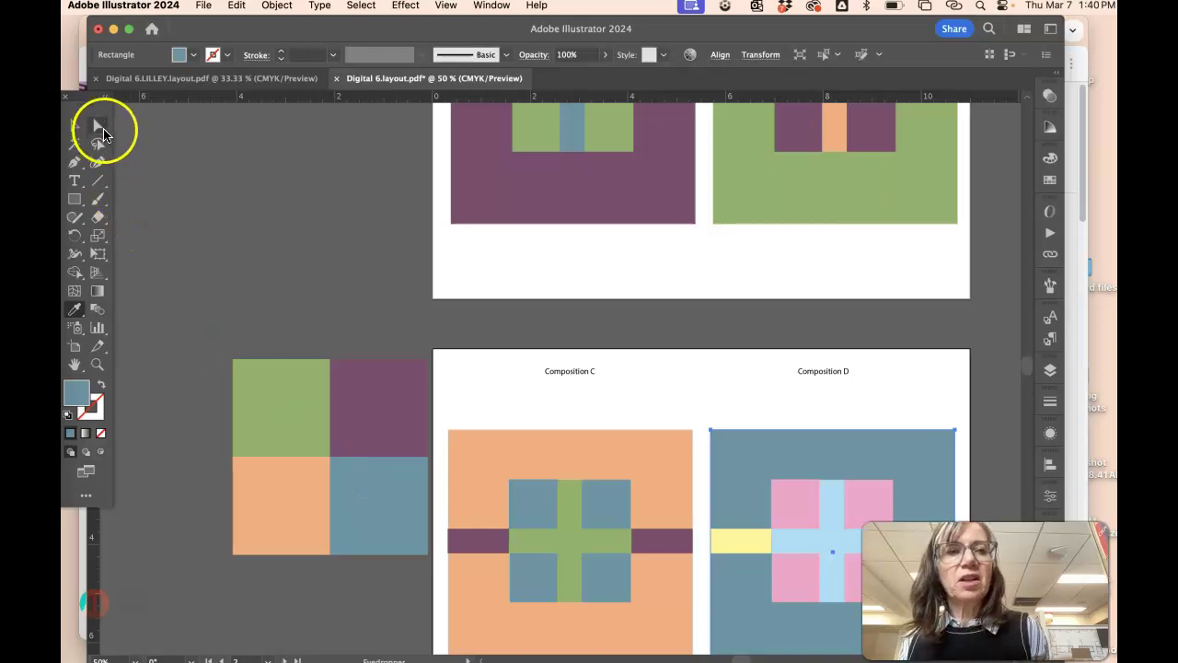
Select Composition D's two pink squares and sample the peach colour onto them
click(98, 126)
click(619, 346)
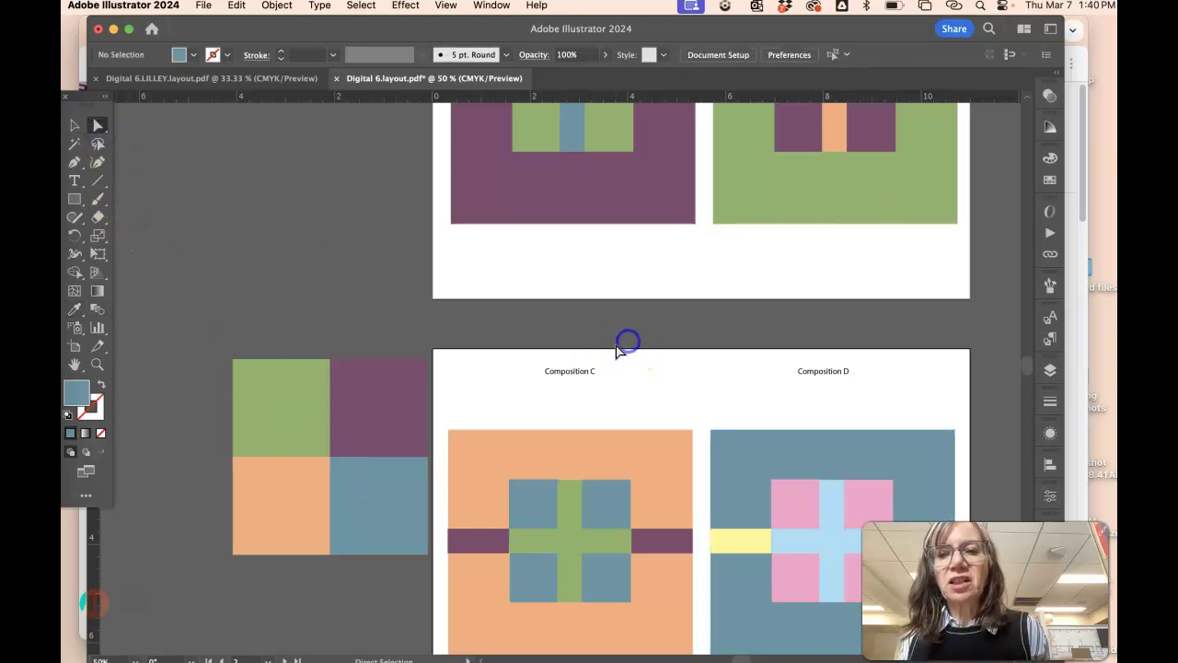
click(795, 513)
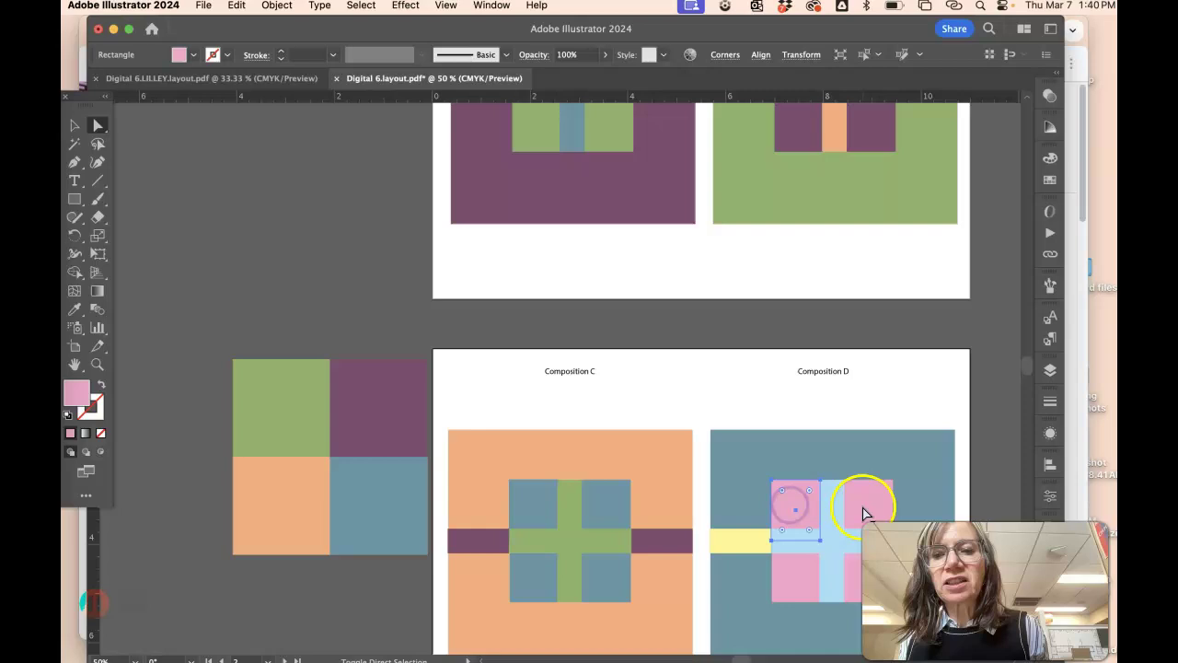
shift+click(865, 513)
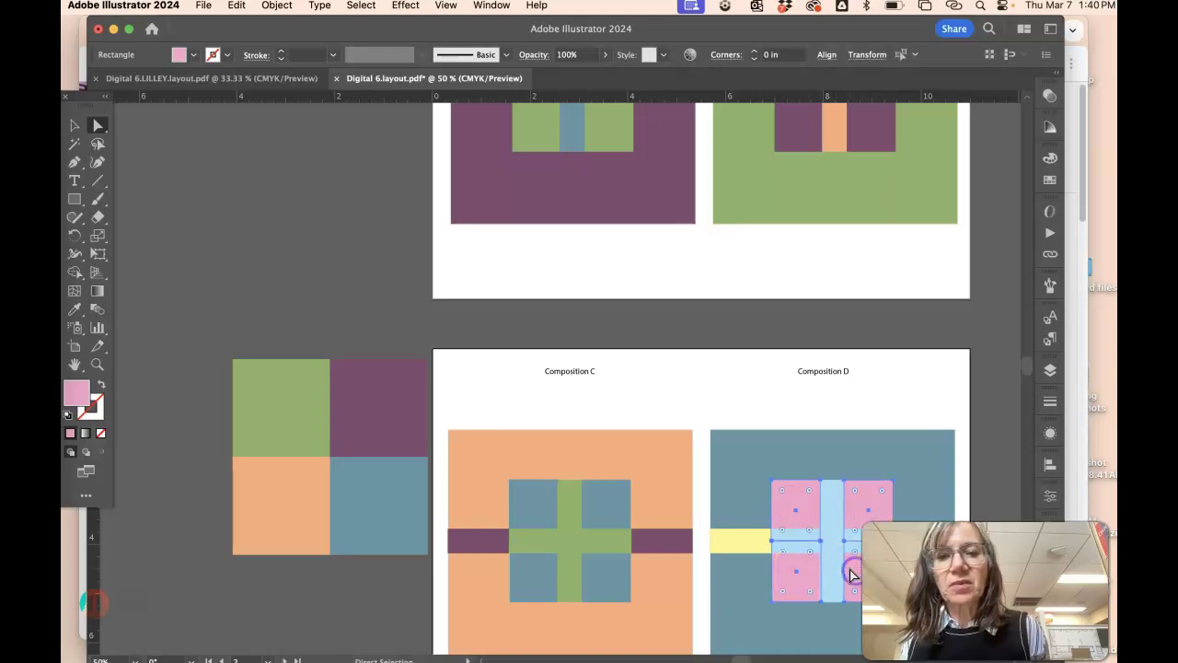
click(75, 308)
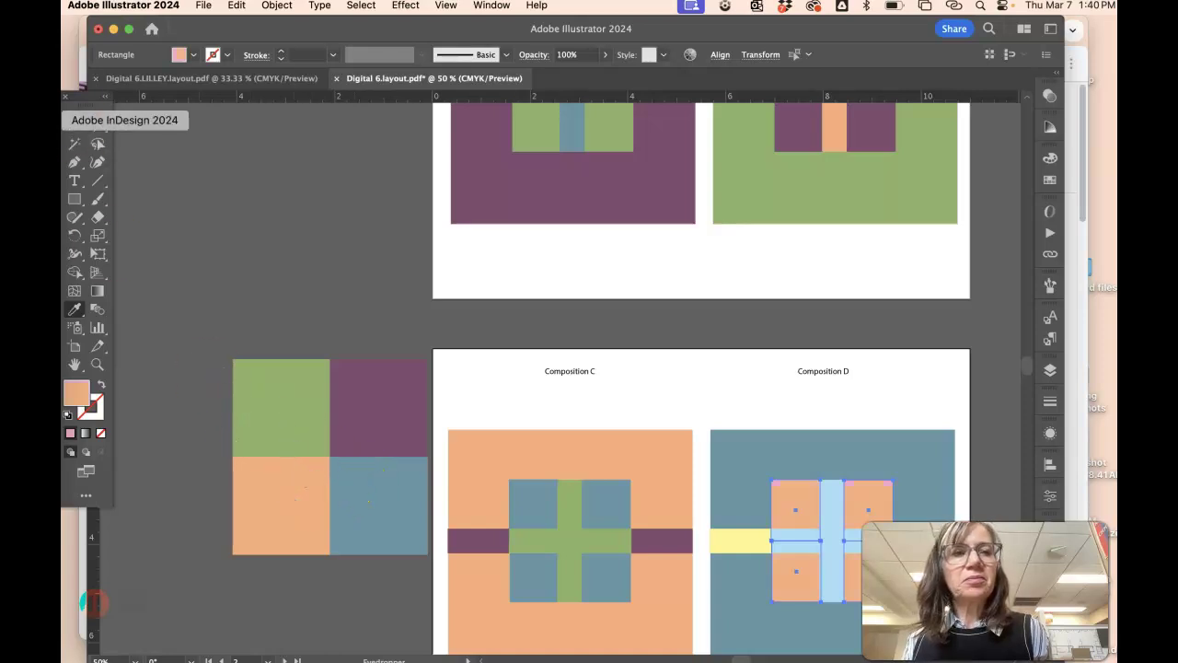
click(97, 125)
Colour Composition D's left and right yellow bars green
scroll(560, 481, right, 1)
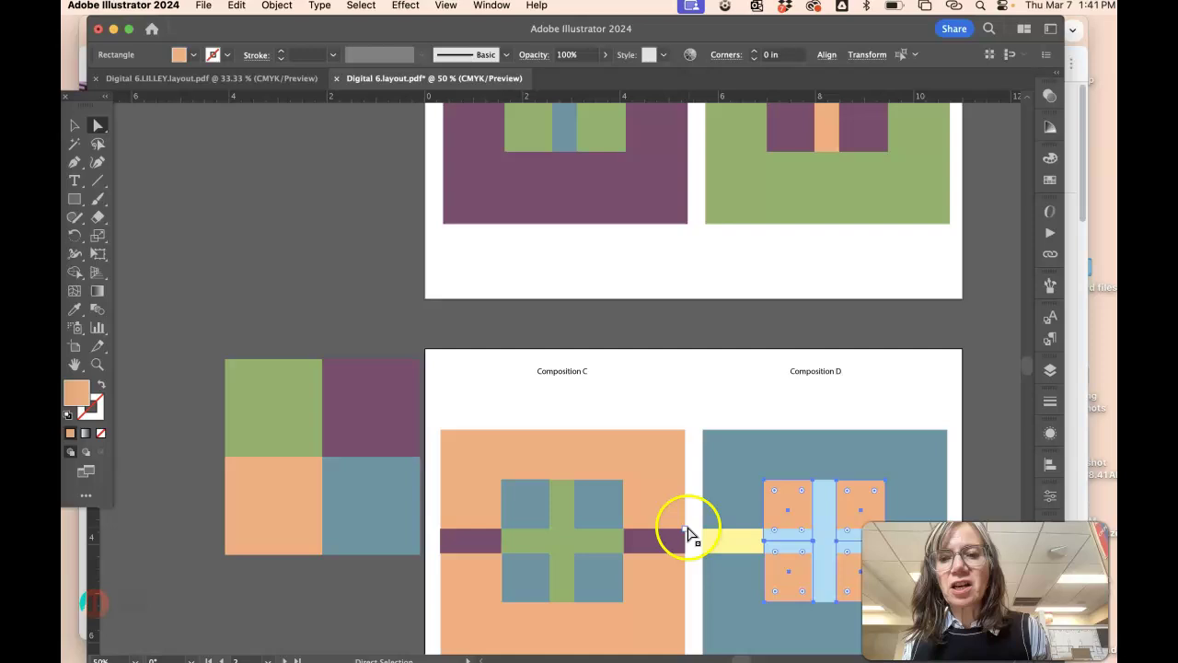
scroll(681, 532, right, 5)
click(665, 541)
shift+click(817, 543)
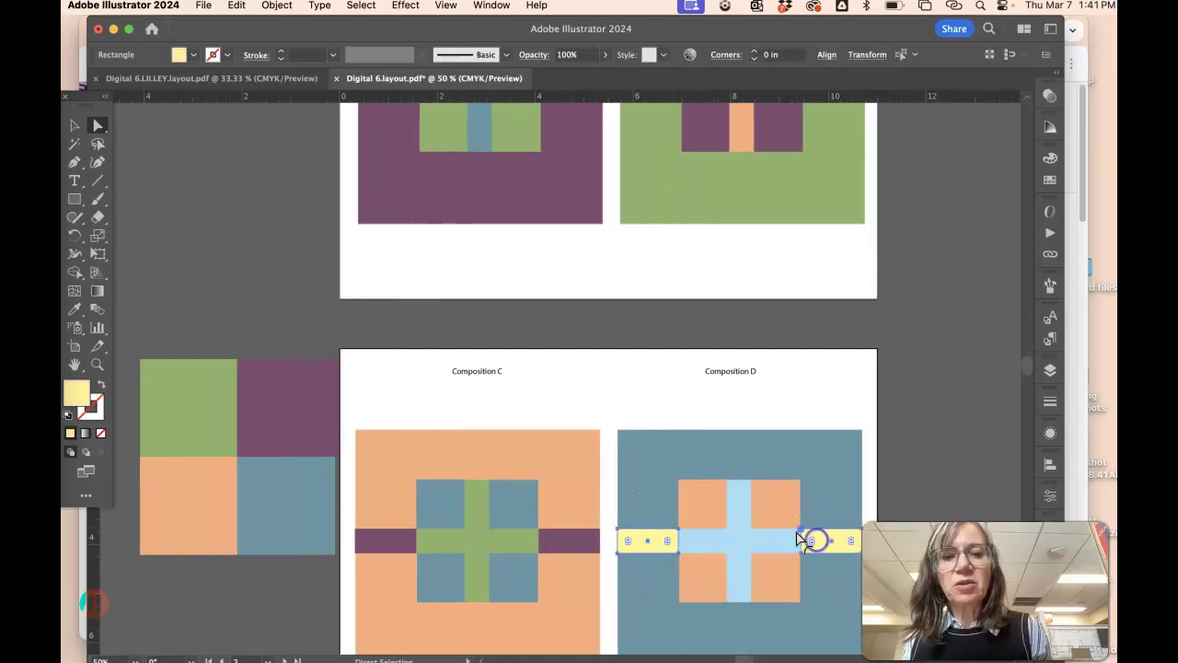
click(76, 310)
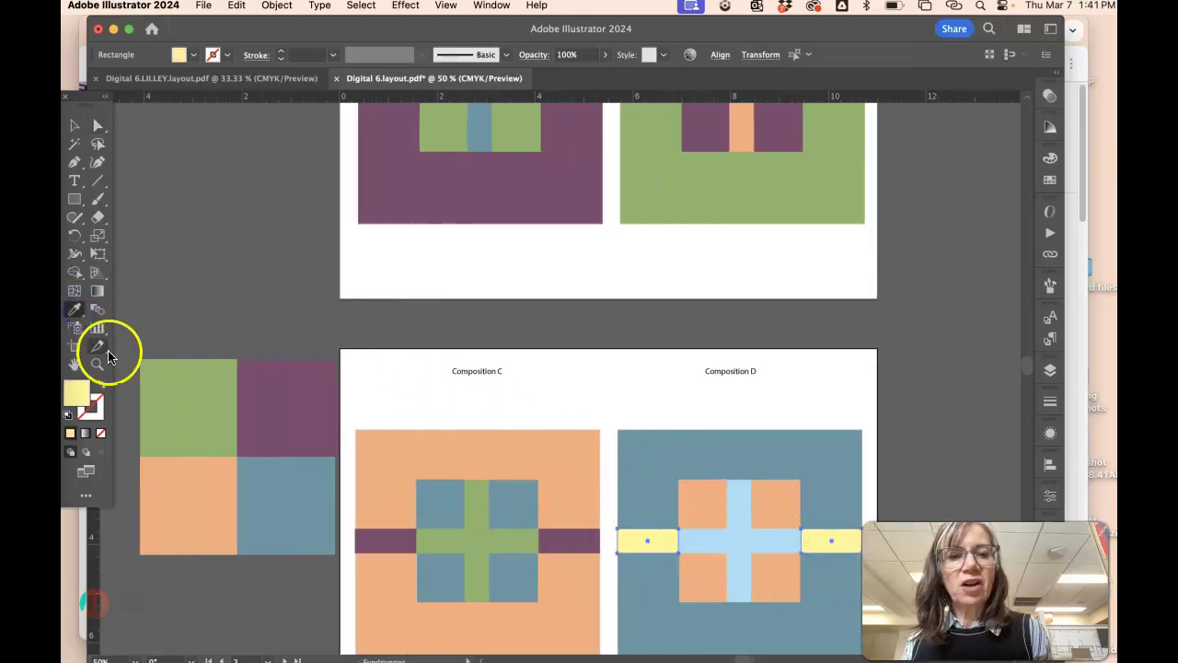
click(210, 402)
Select Composition D's vertical and horizontal light-blue bars and give them the purple square's colour
click(97, 122)
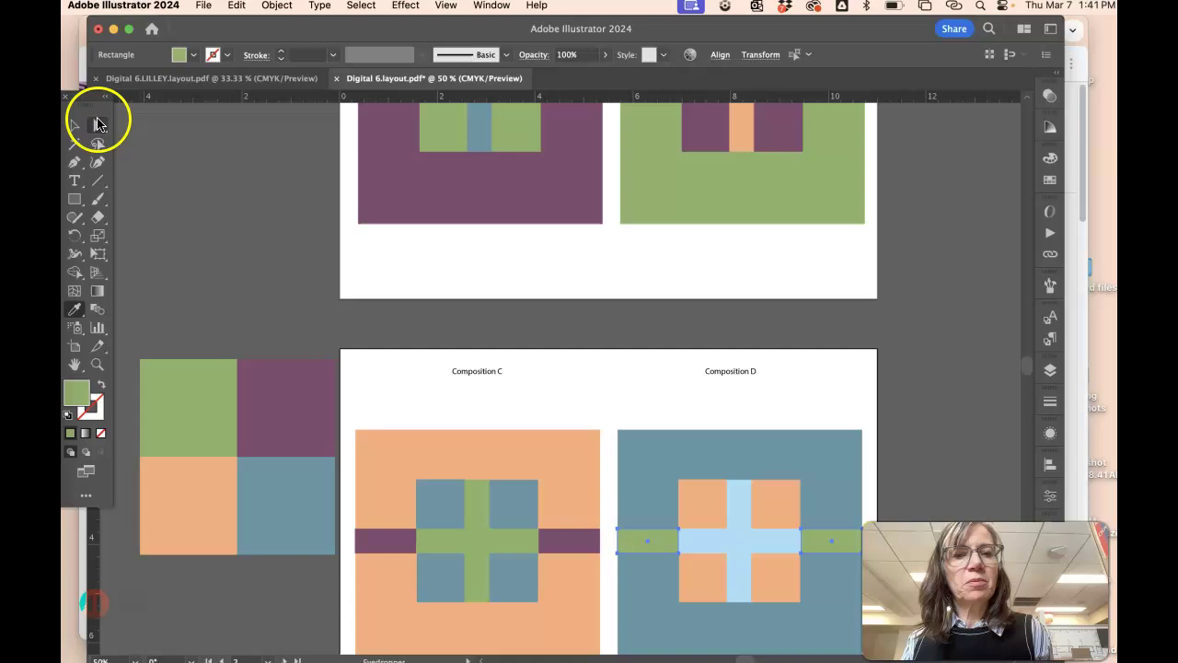
click(773, 586)
click(744, 509)
shift+click(769, 549)
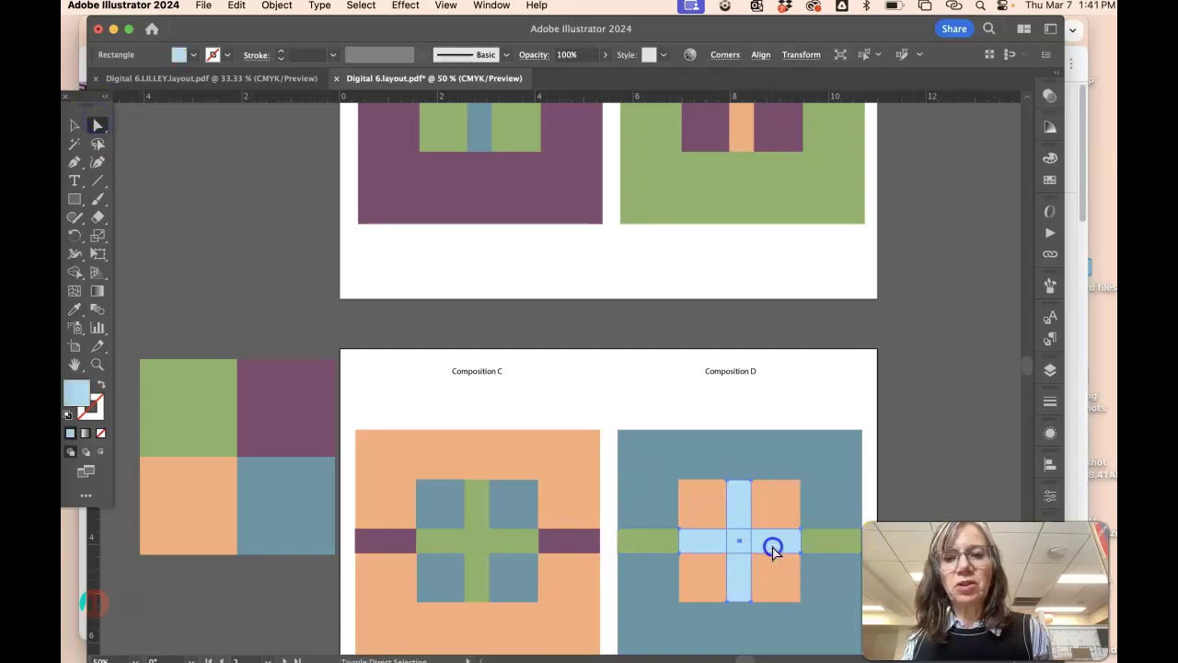
click(76, 310)
click(279, 392)
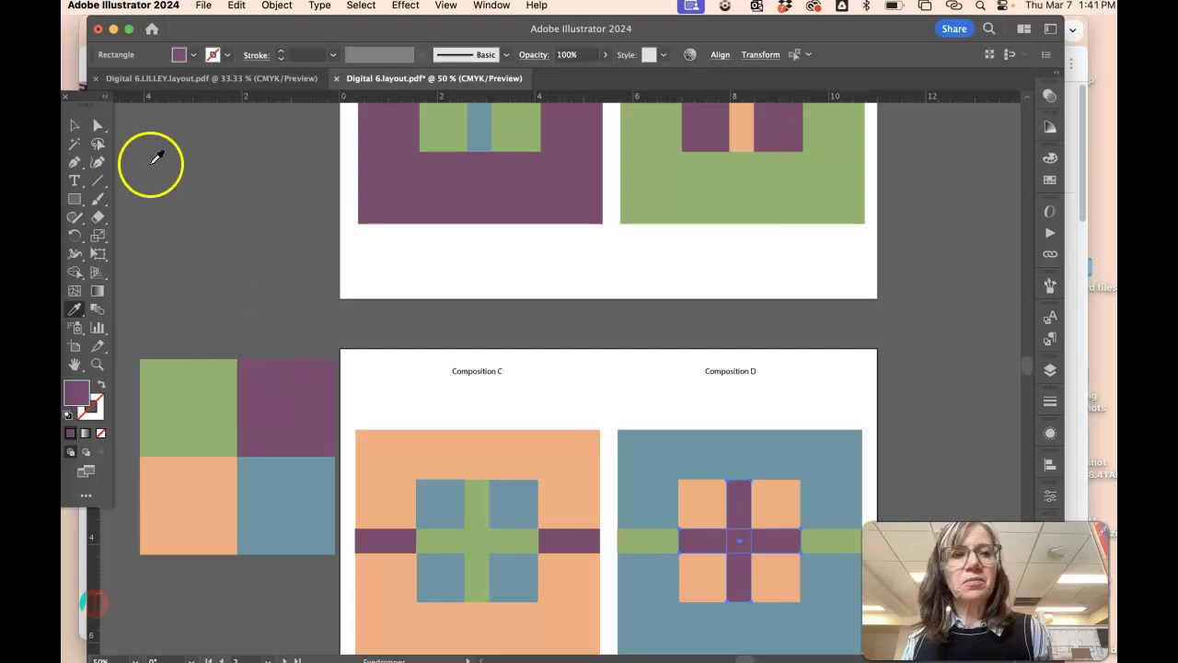
click(76, 126)
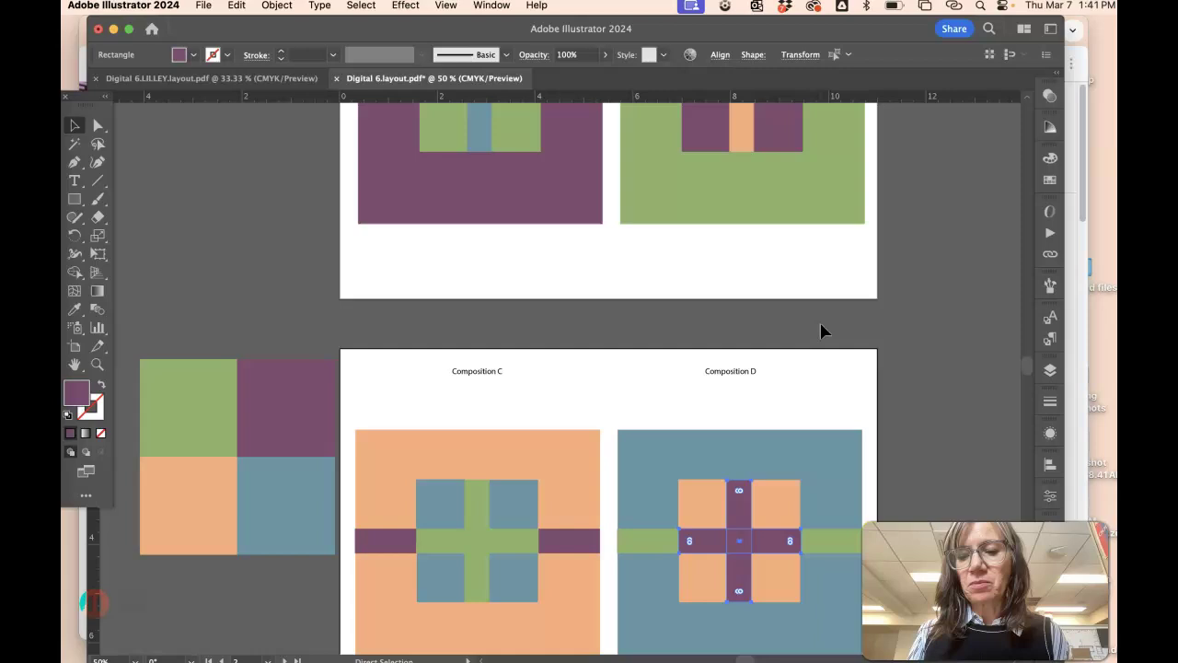
Zoom out and in on Composition D, scroll up to Compositions A and B, and deselect everything
key(super+minus)
key(super+equal)
key(super+equal)
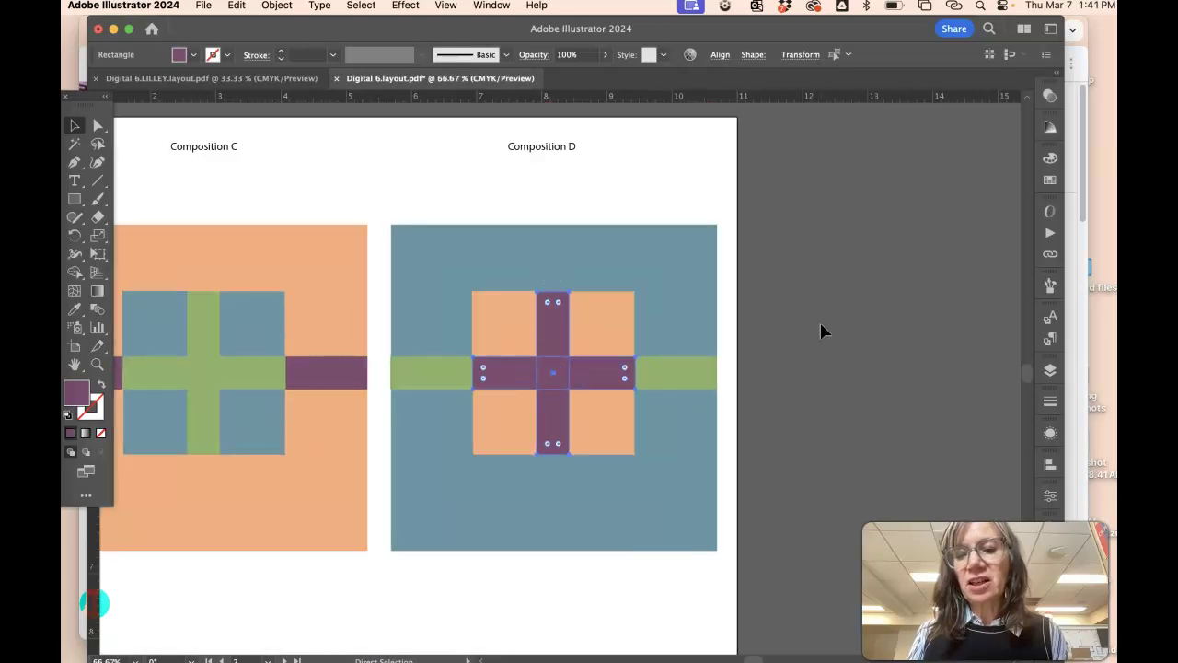
key(super+minus)
key(super+minus)
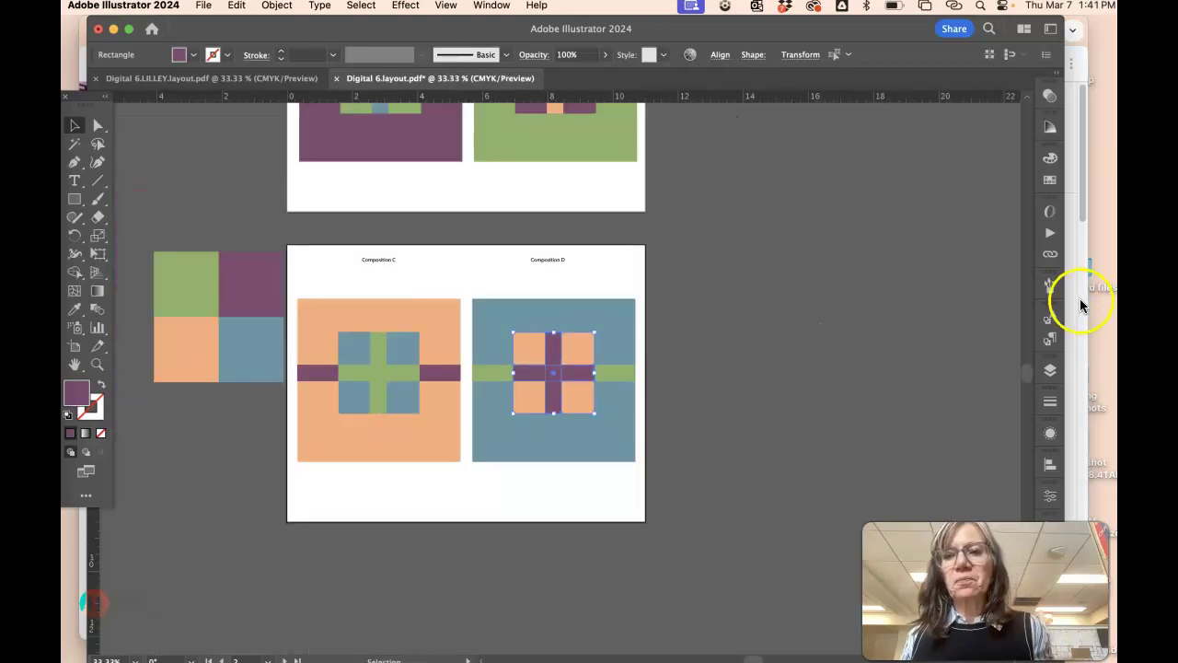
scroll(1027, 368, up, 3)
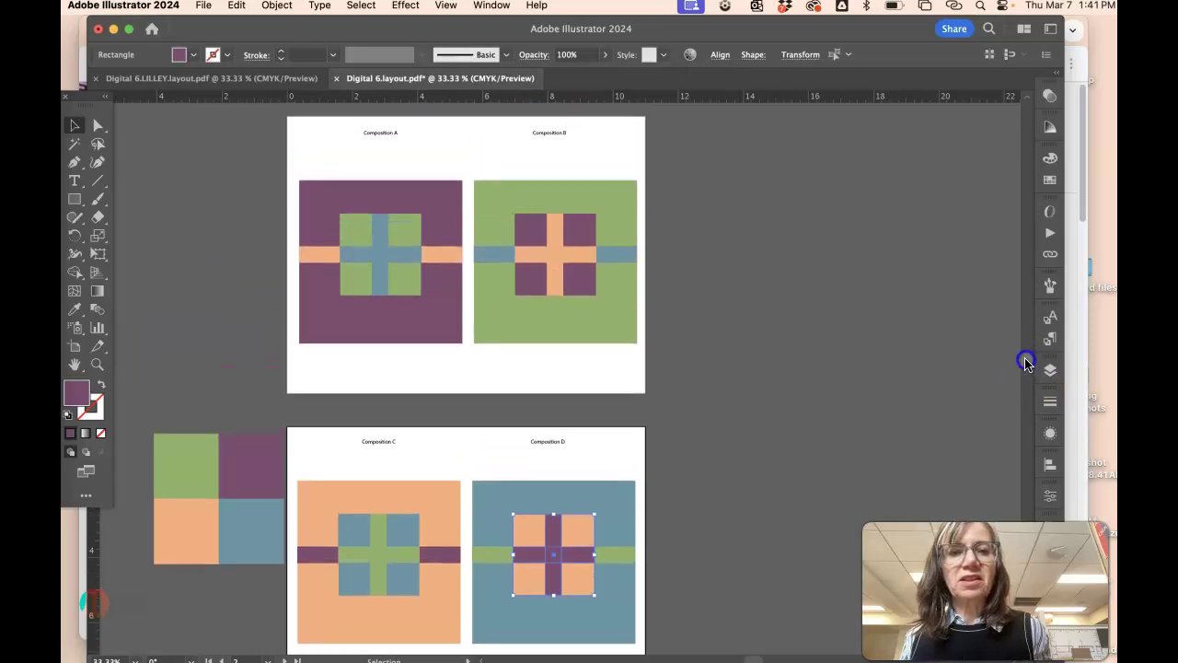
click(171, 176)
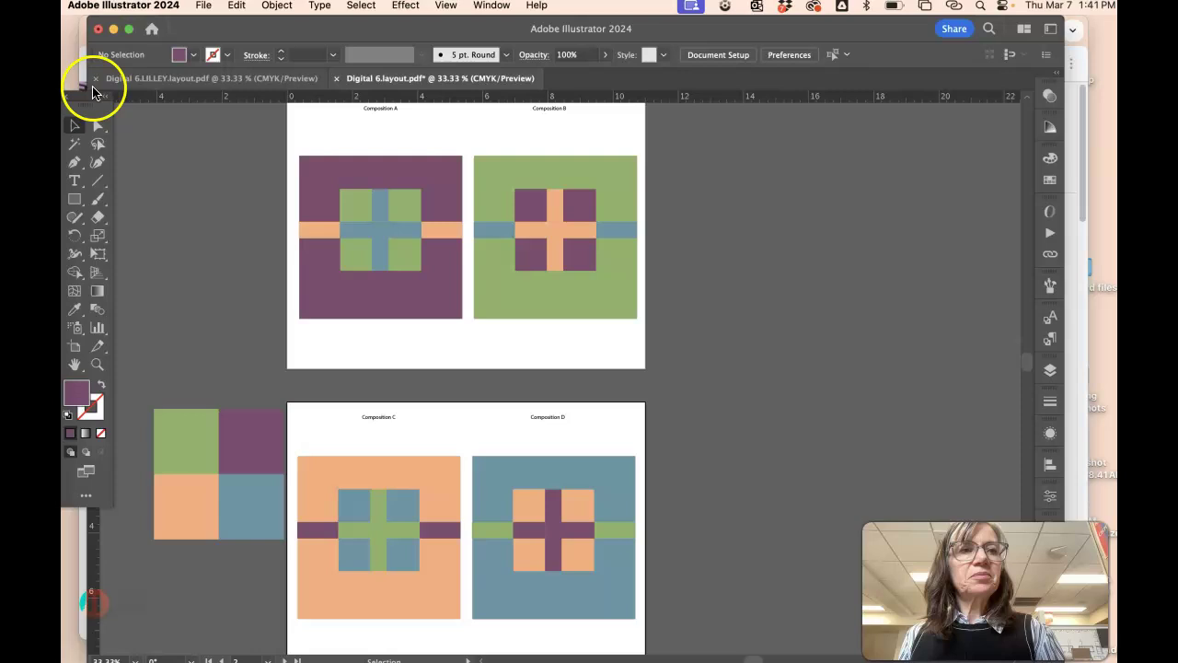
Start Save As with the name Lilley.Digtal6 and the format set to Adobe PDF (pdf)
click(206, 7)
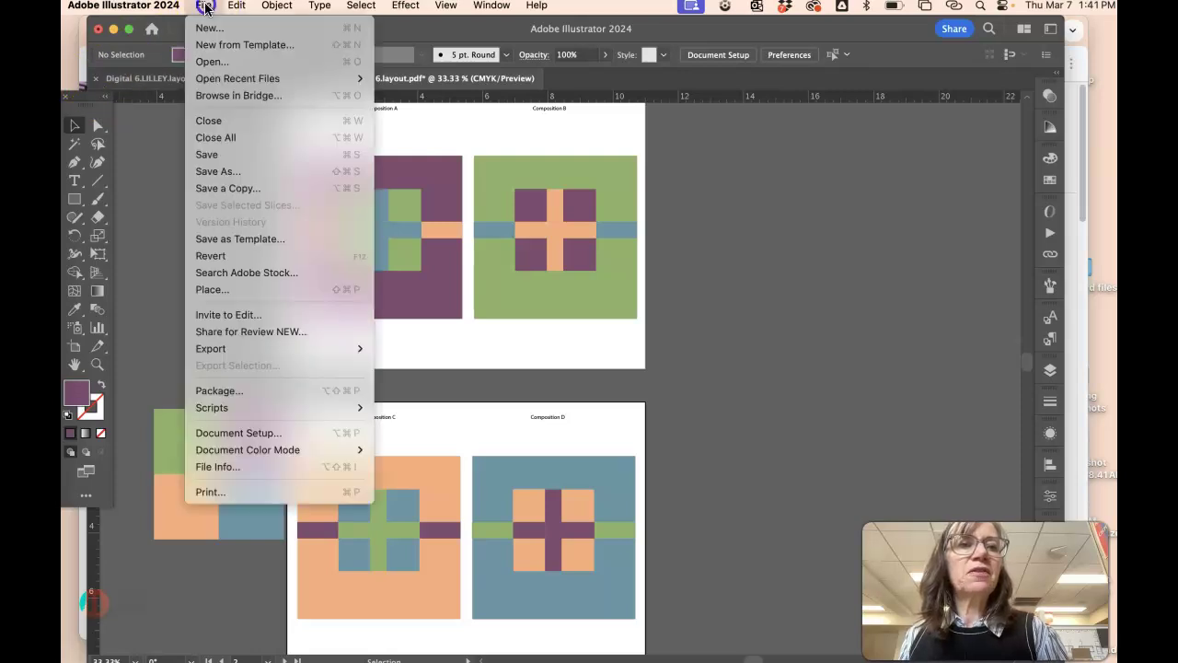
click(213, 172)
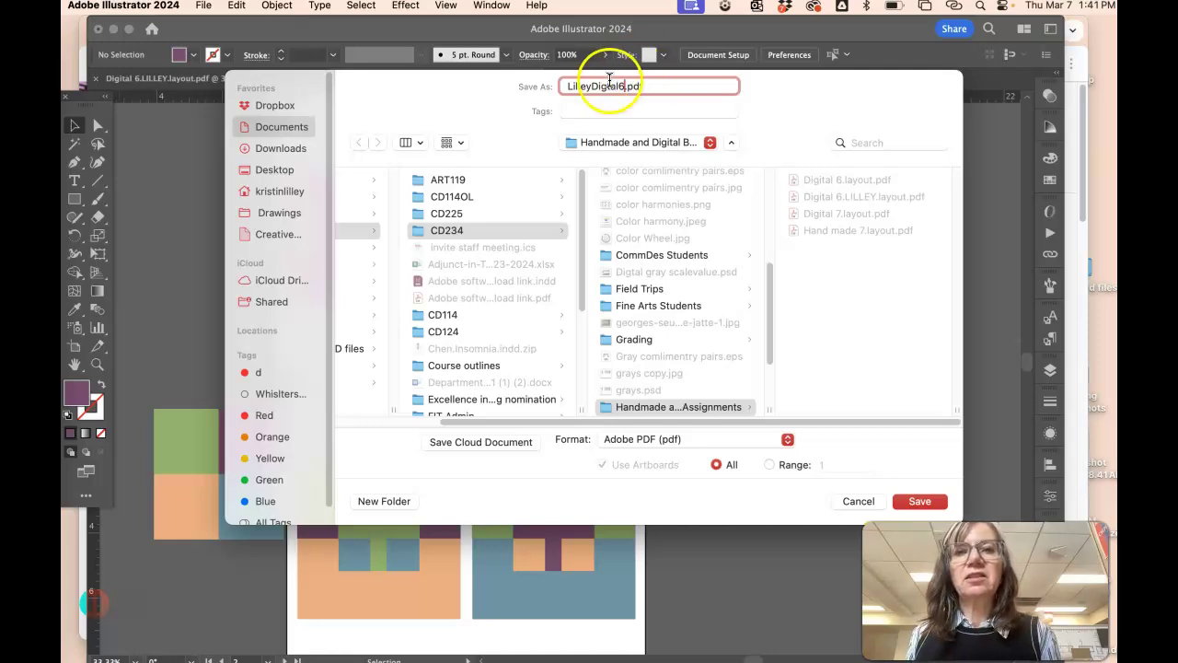
click(592, 87)
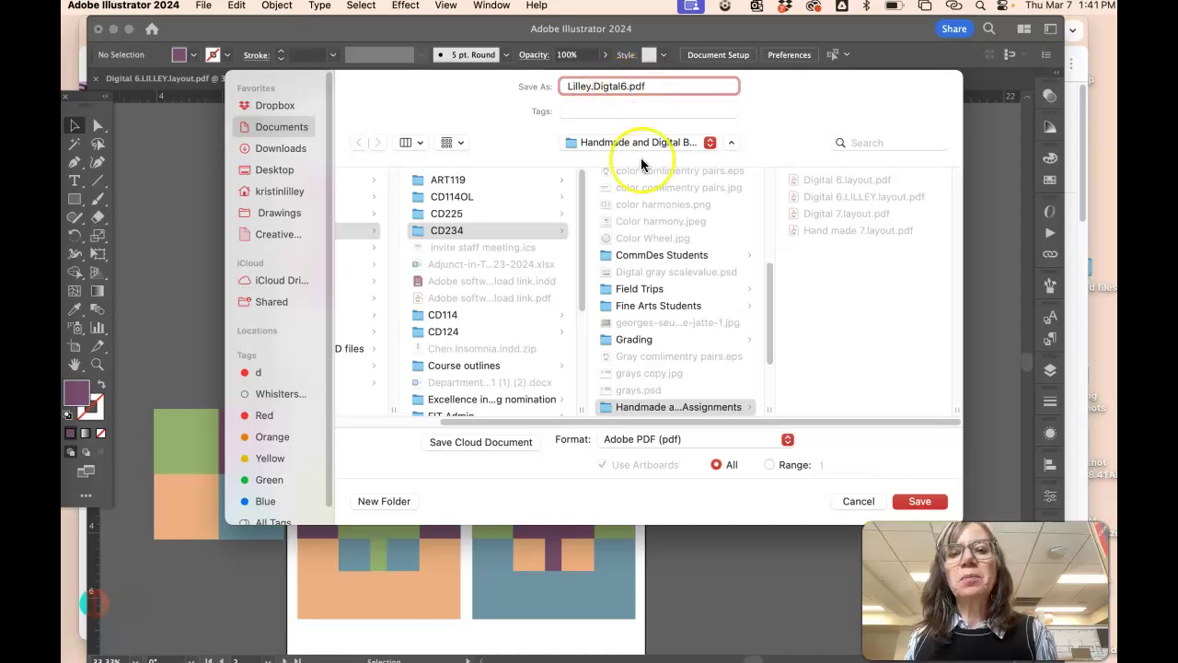
click(768, 443)
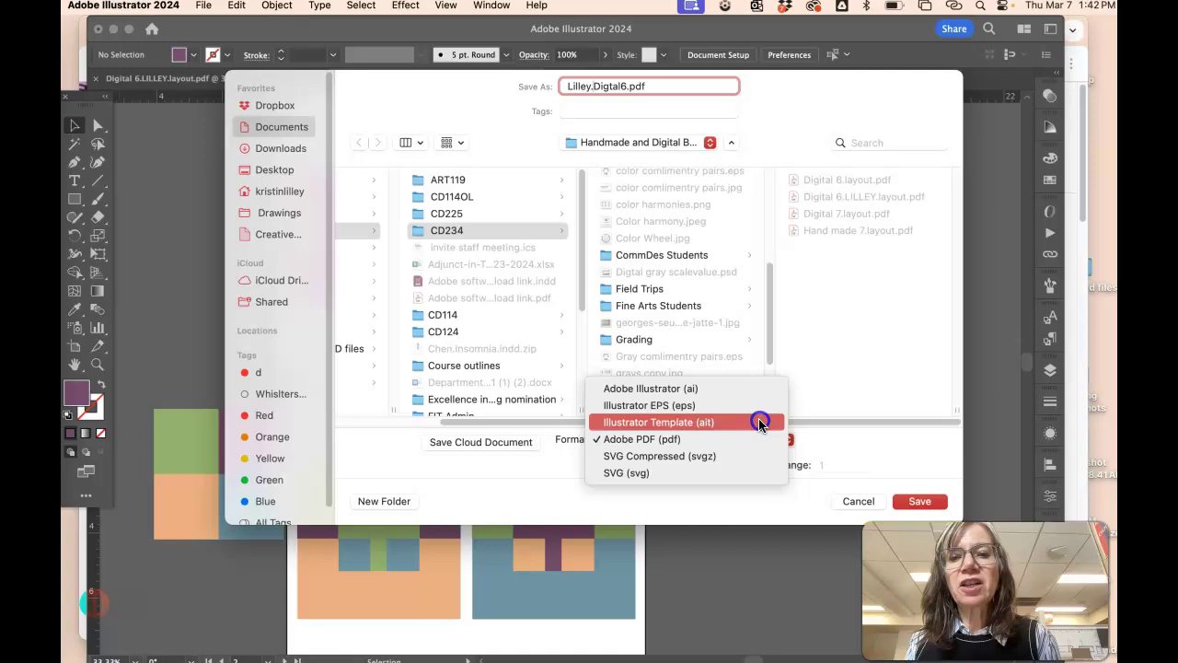
click(762, 387)
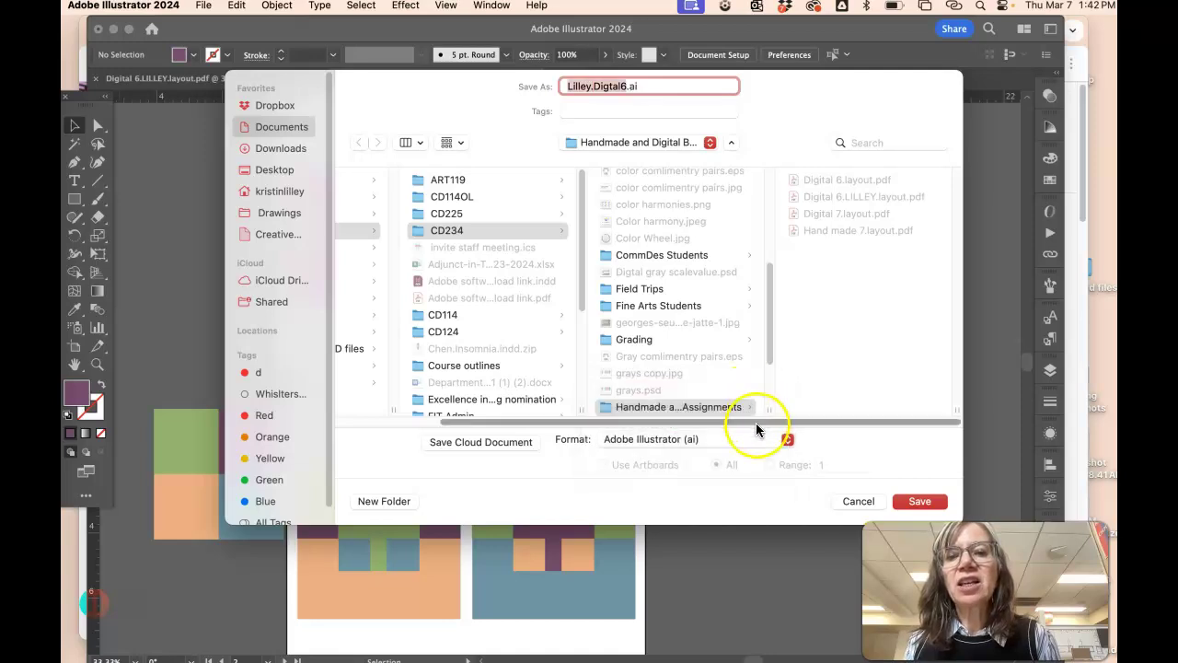
click(787, 442)
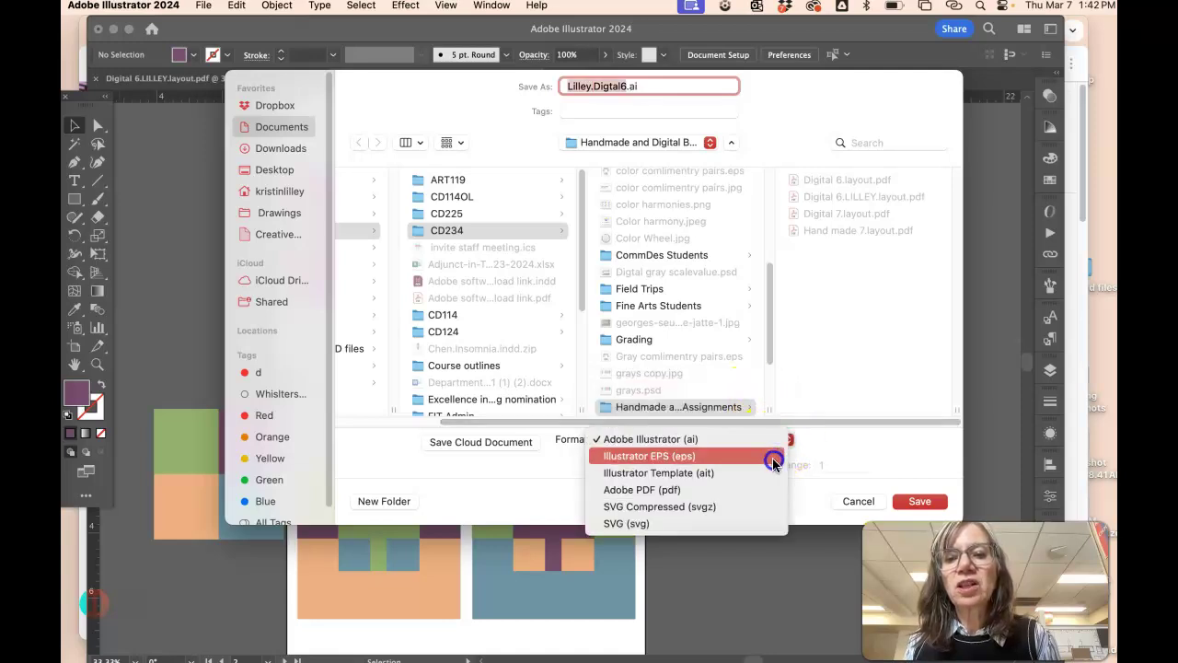
click(766, 492)
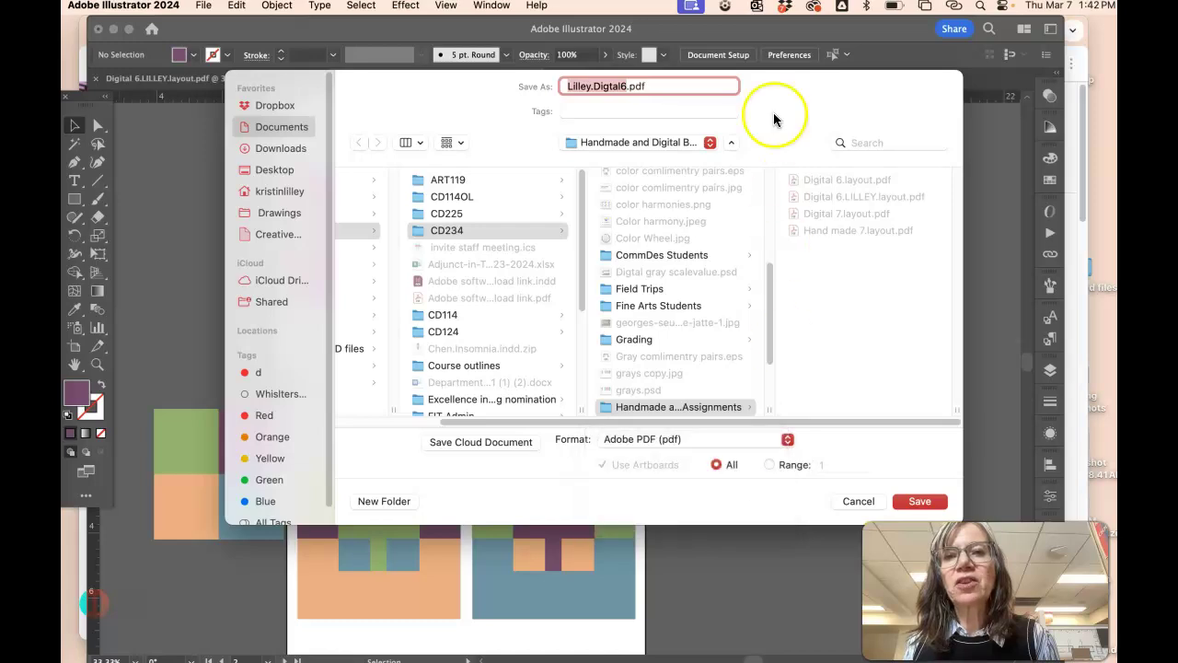
click(734, 145)
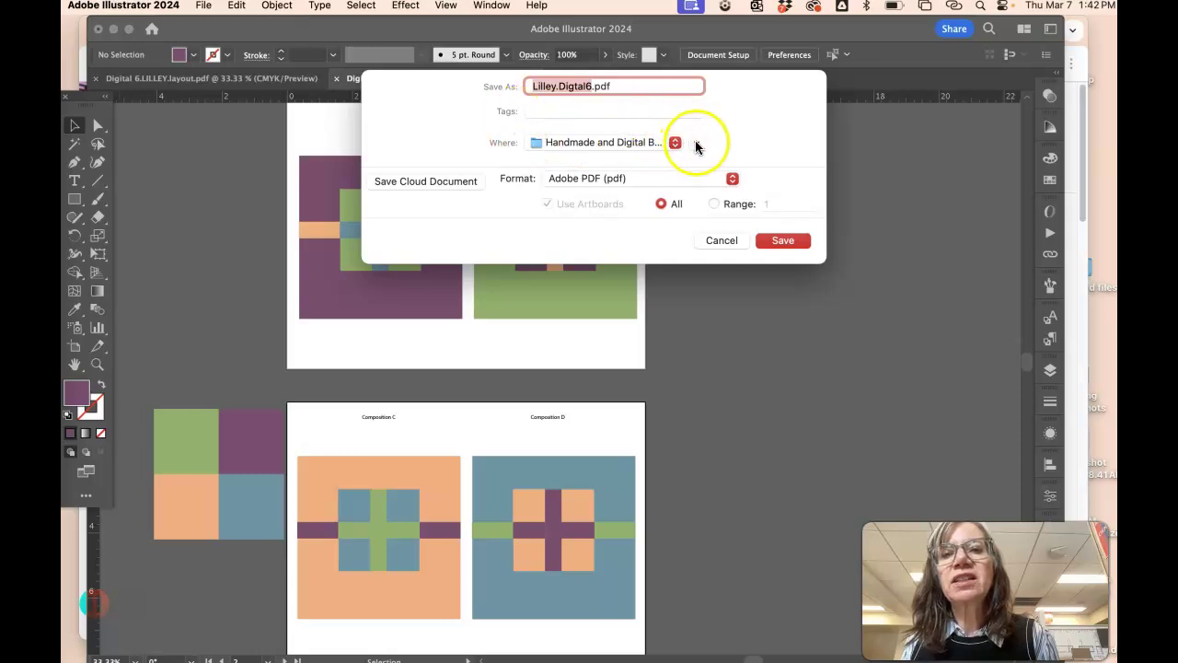
Keep Adobe PDF as the format and choose the Desktop as the save location
click(697, 144)
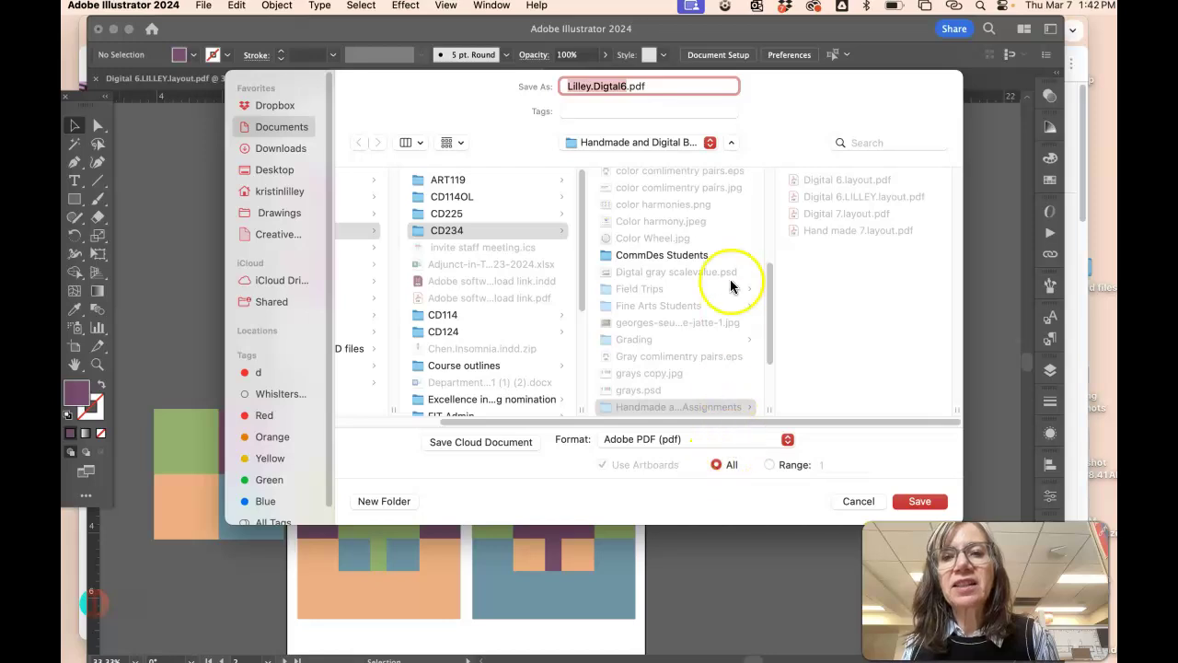
click(731, 143)
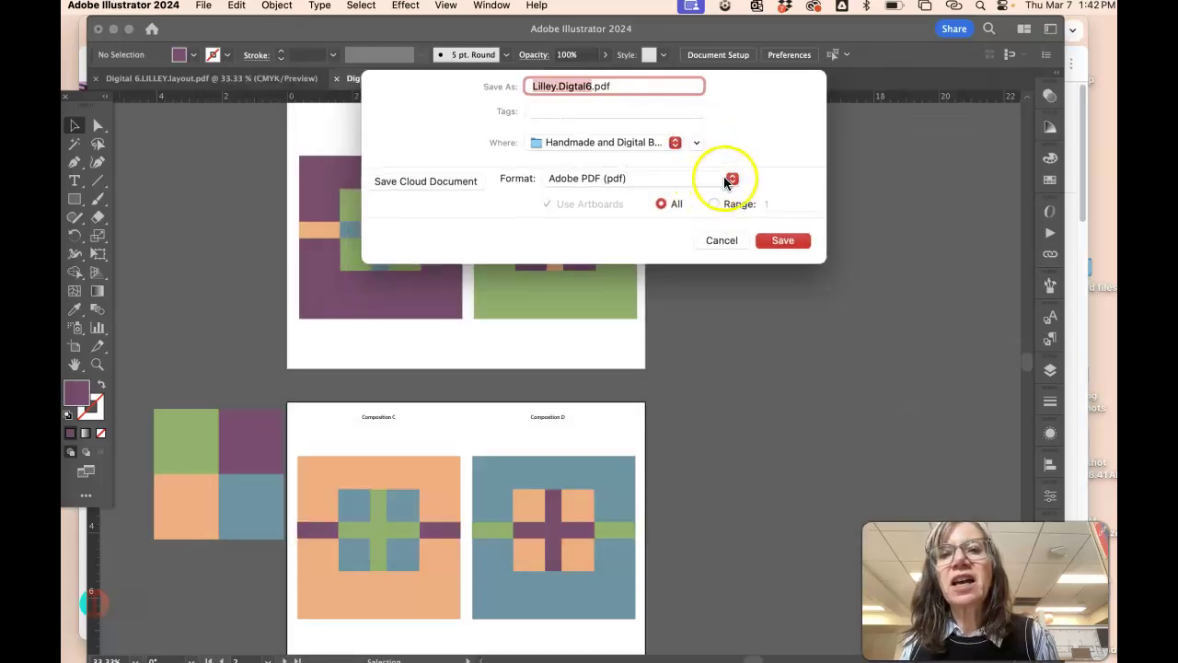
click(728, 179)
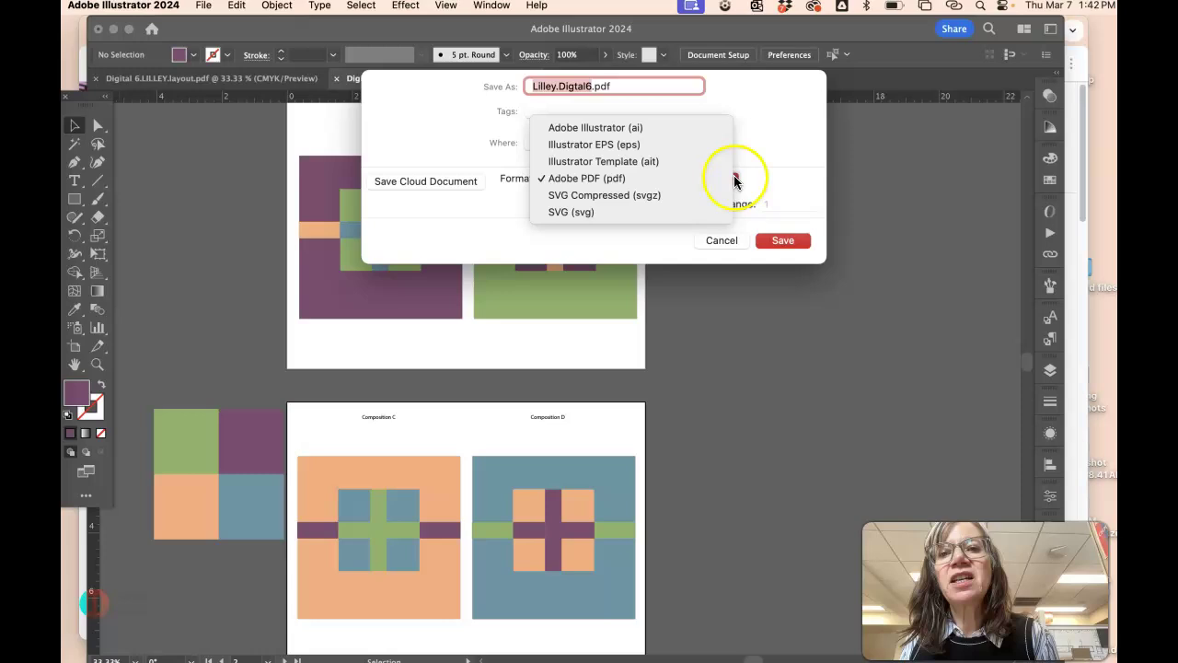
click(734, 180)
click(696, 147)
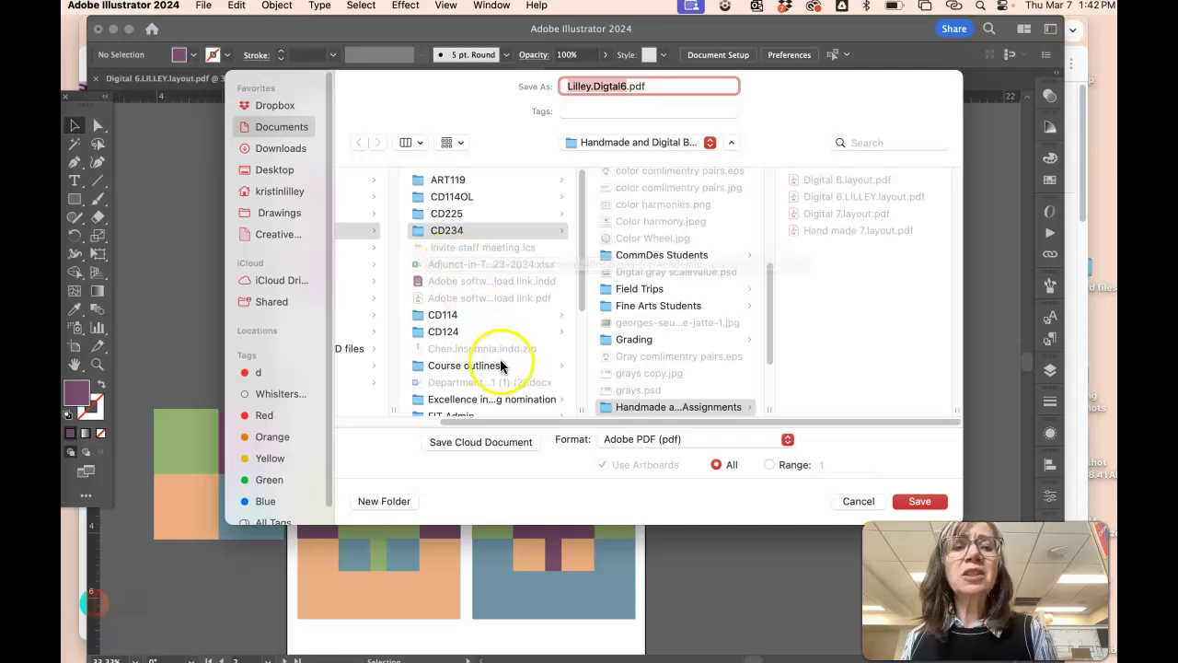
drag(569, 425, 438, 413)
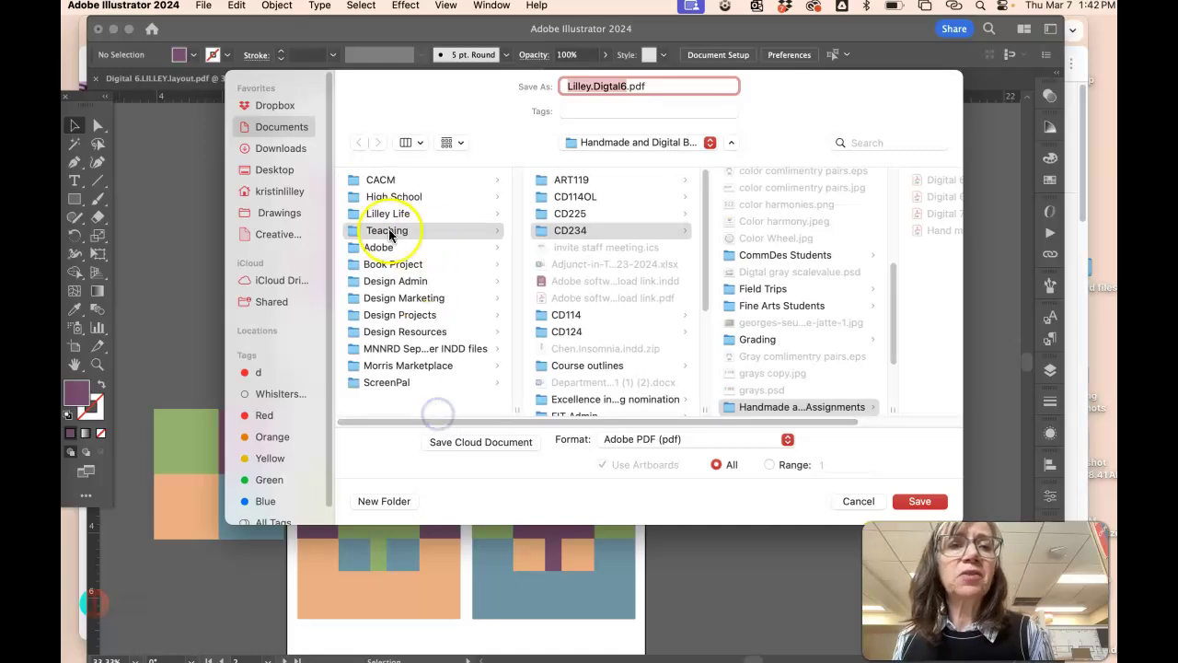
click(272, 169)
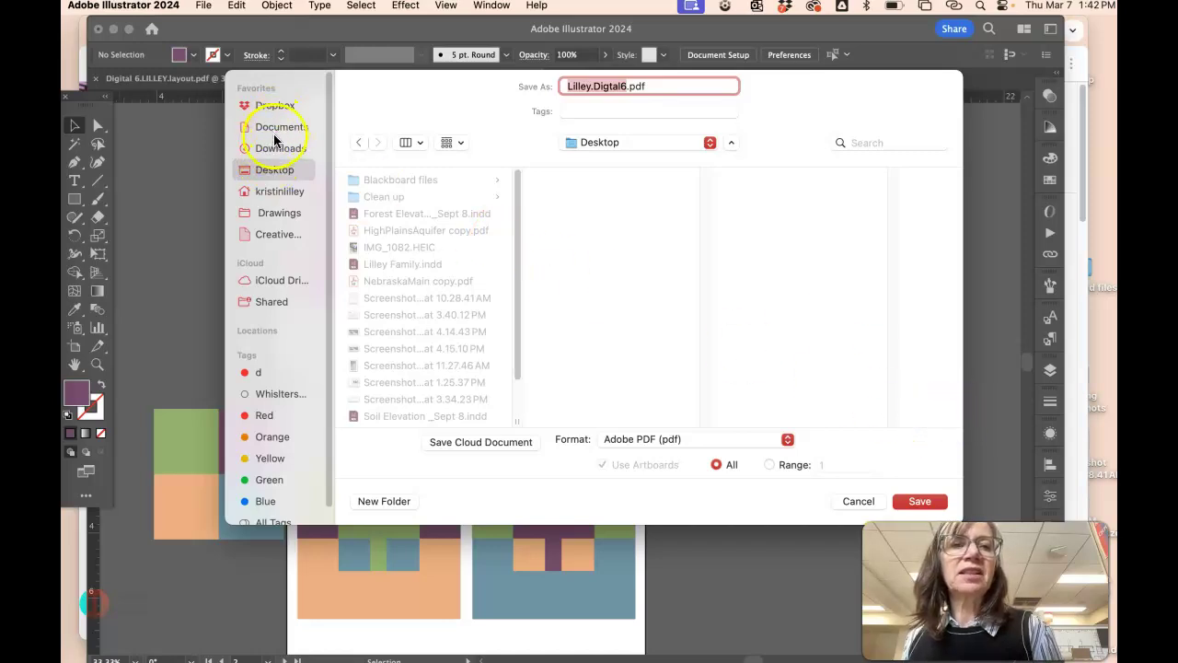
click(665, 143)
click(665, 144)
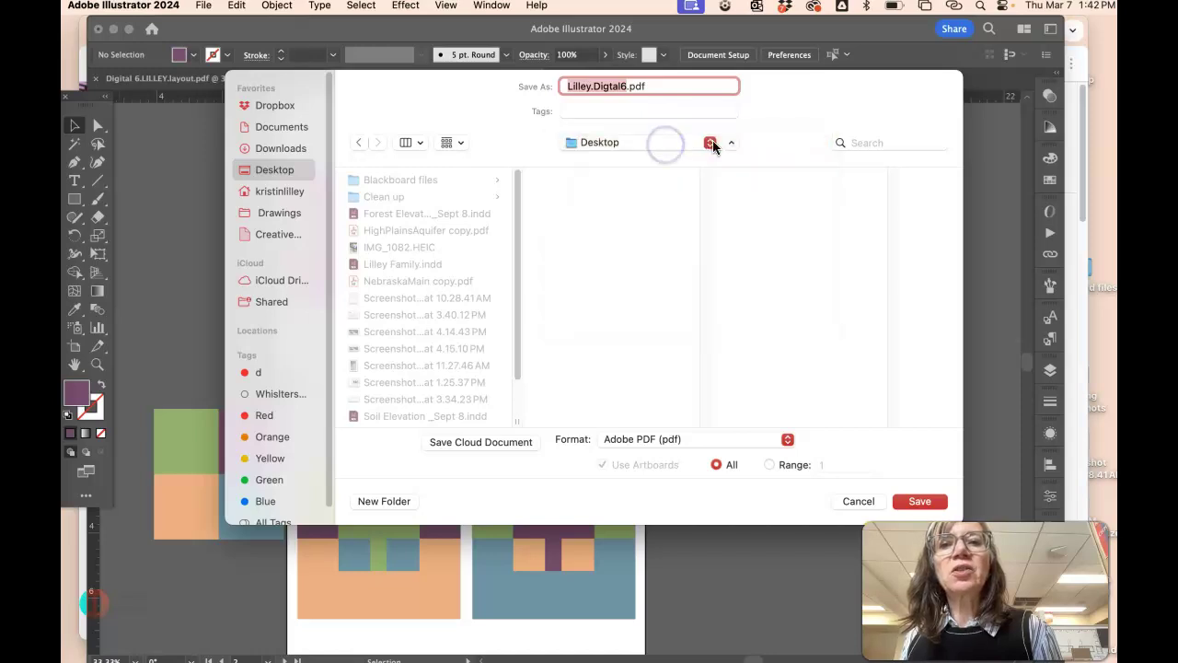
click(710, 144)
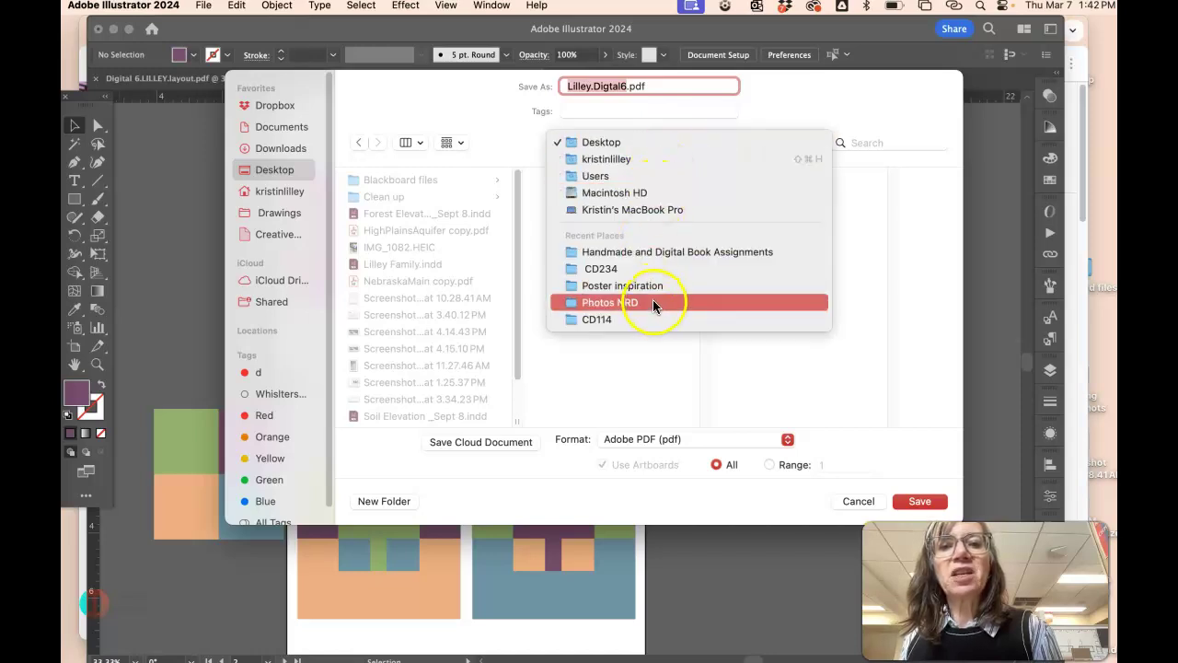
click(626, 142)
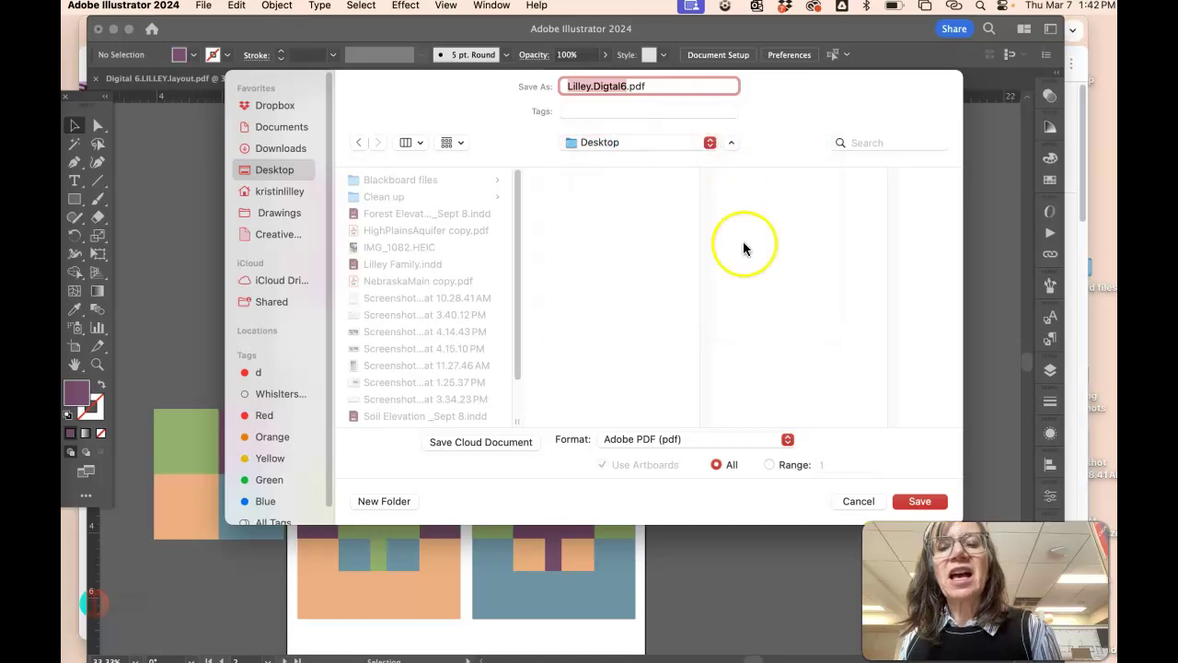
Save the PDF with the Illustrator Default preset and minimize Illustrator
click(919, 501)
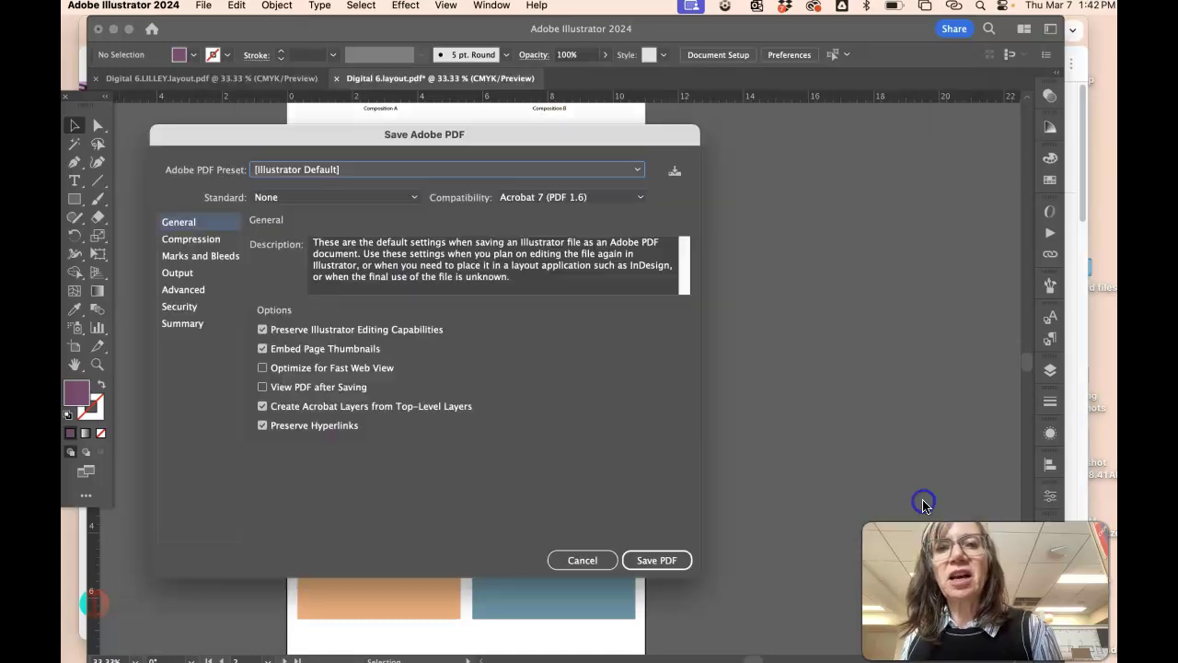
click(659, 560)
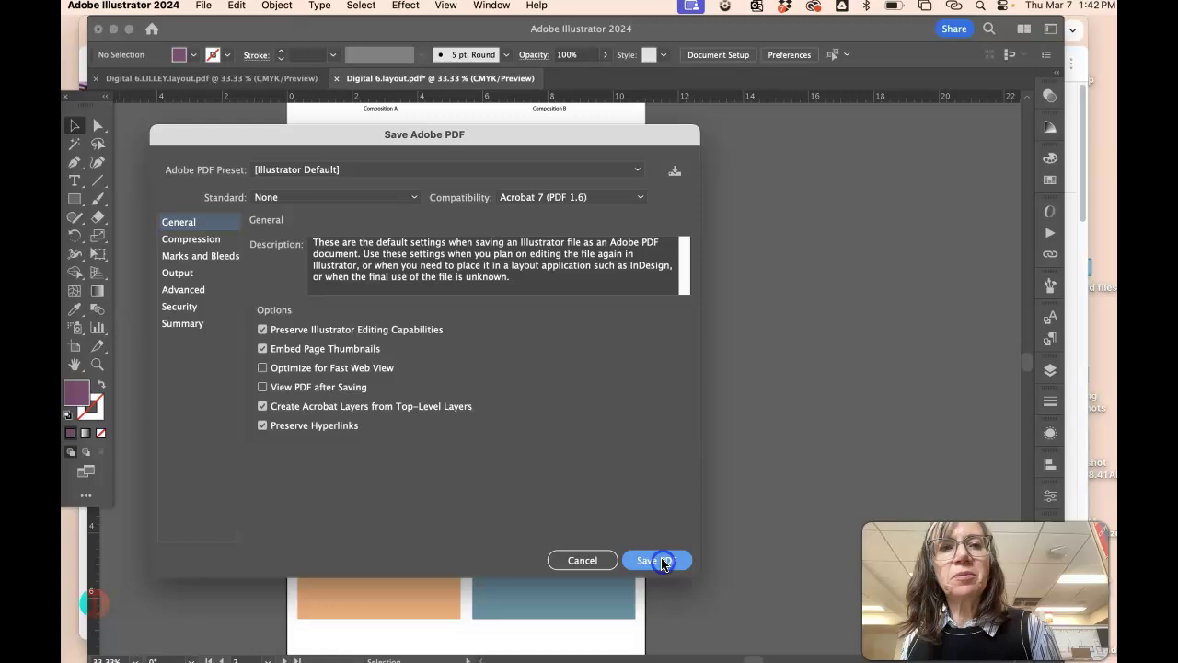
click(113, 30)
Minimize the Finder, browser and assignments windows and close the CD234 window
click(154, 42)
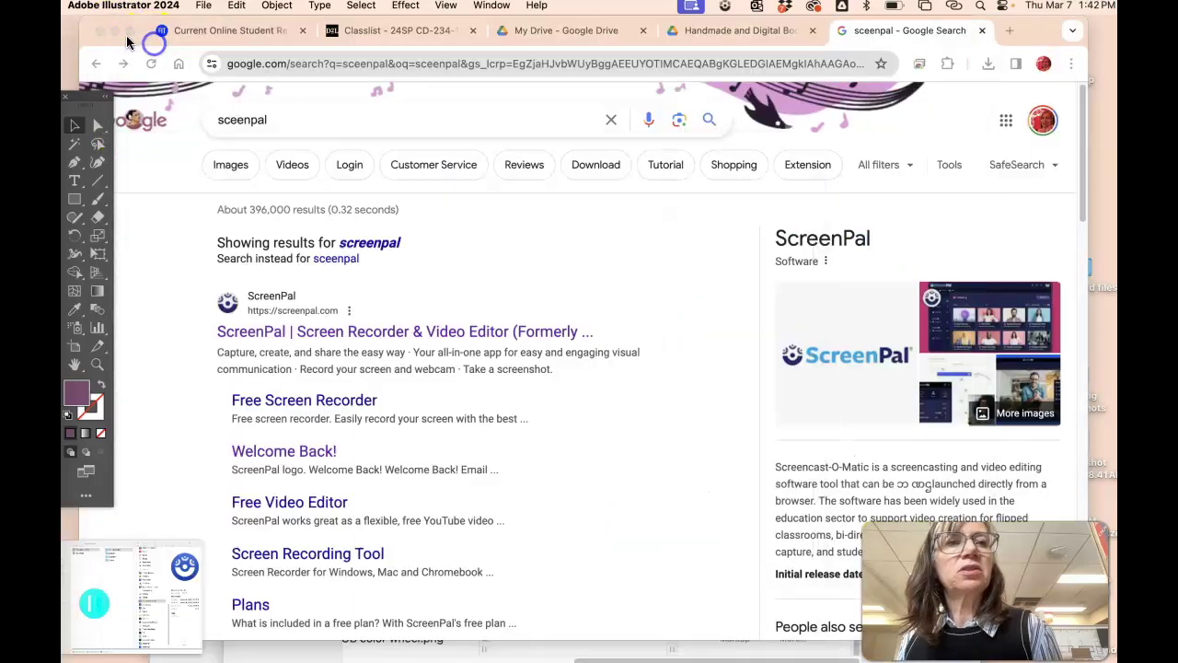
click(114, 31)
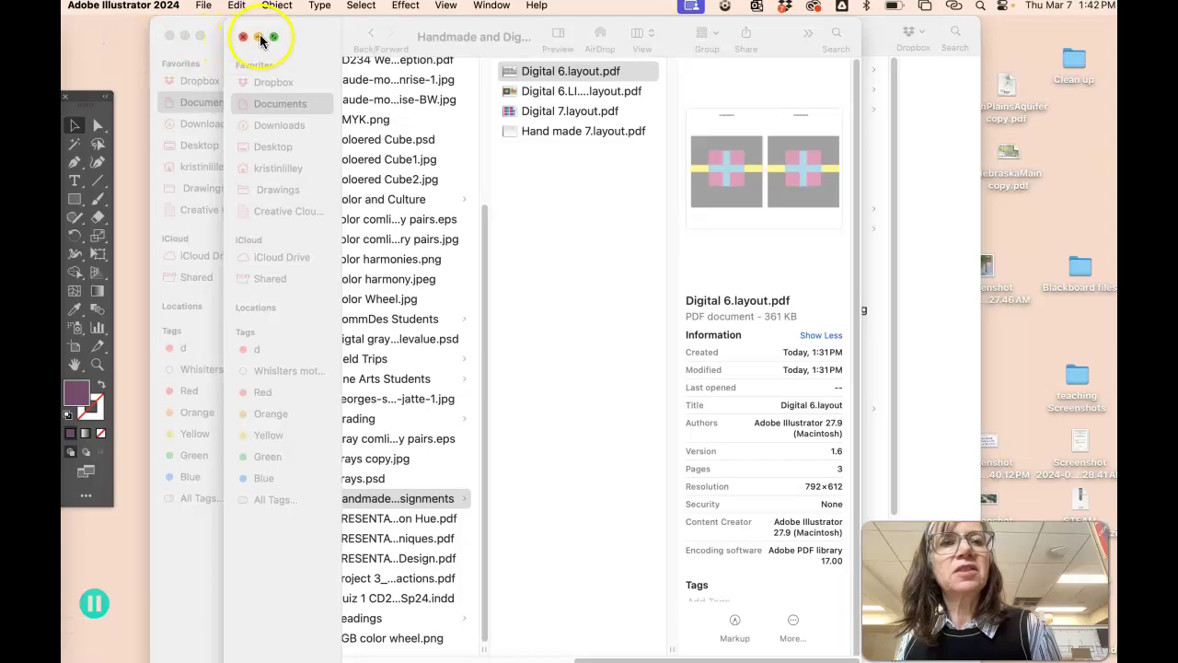
click(260, 35)
click(169, 35)
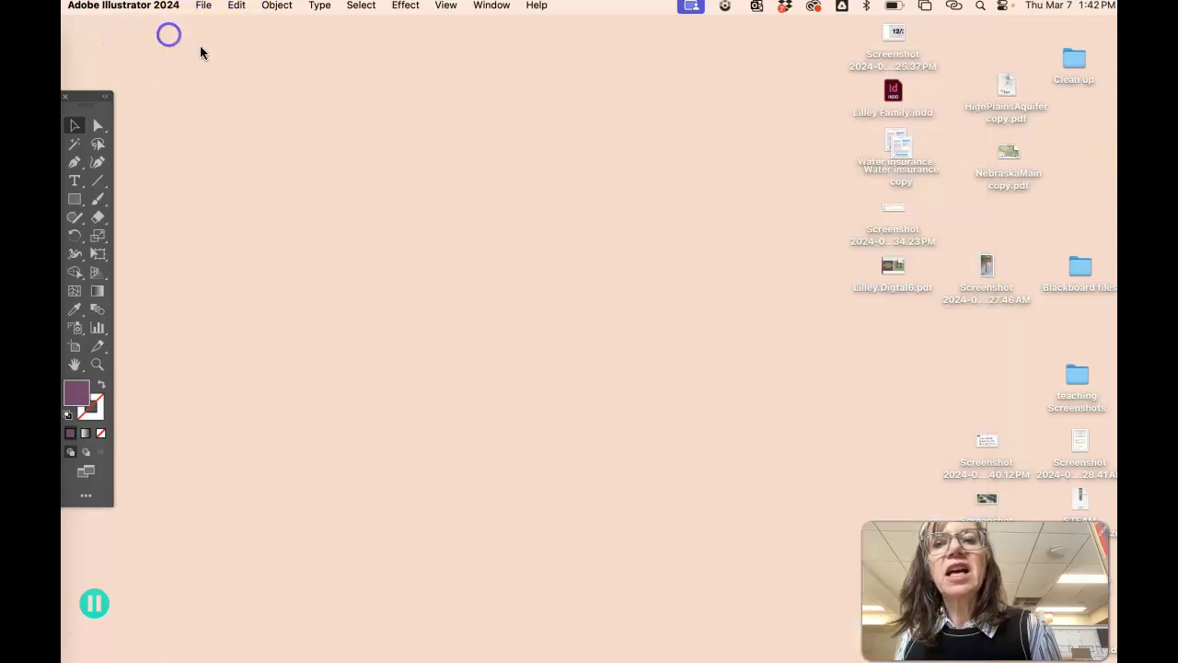
Move the Lilley.Digtal6.pdf icon to the middle of the desktop and deselect it
click(642, 190)
drag(879, 273, 618, 226)
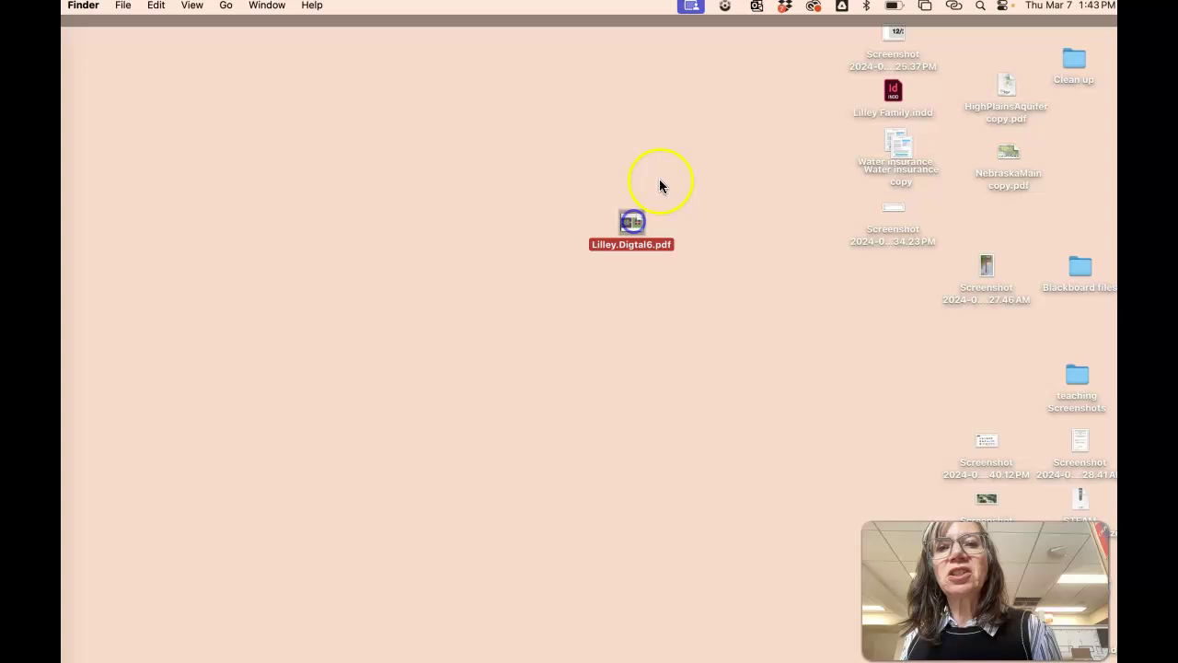
click(603, 330)
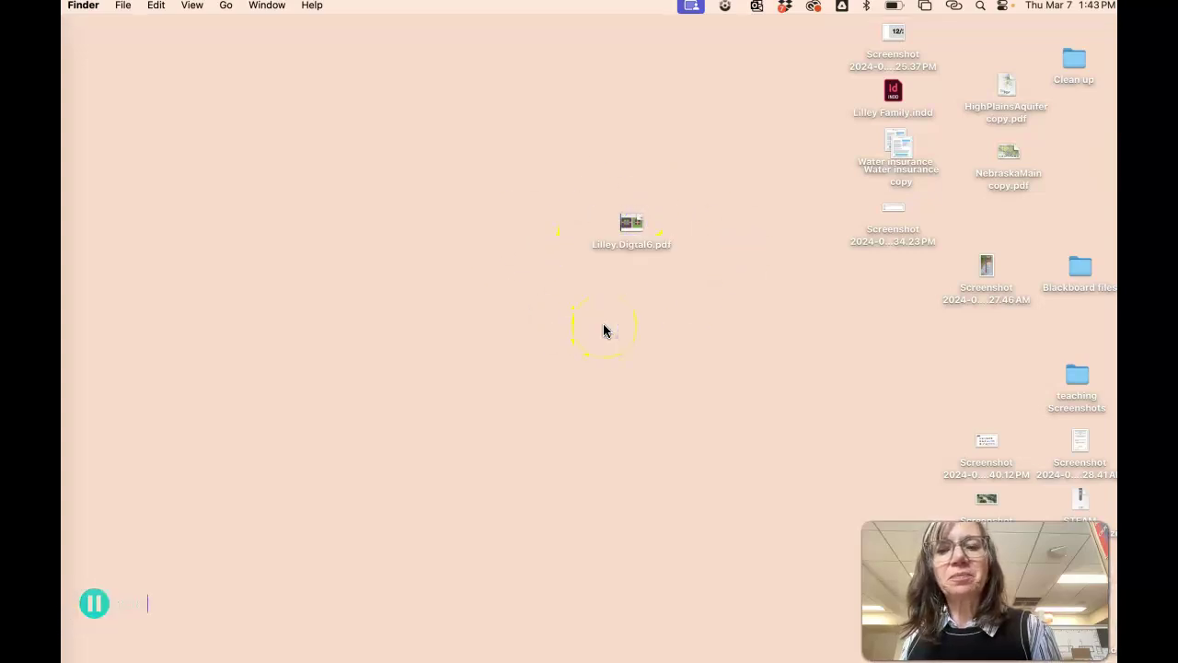